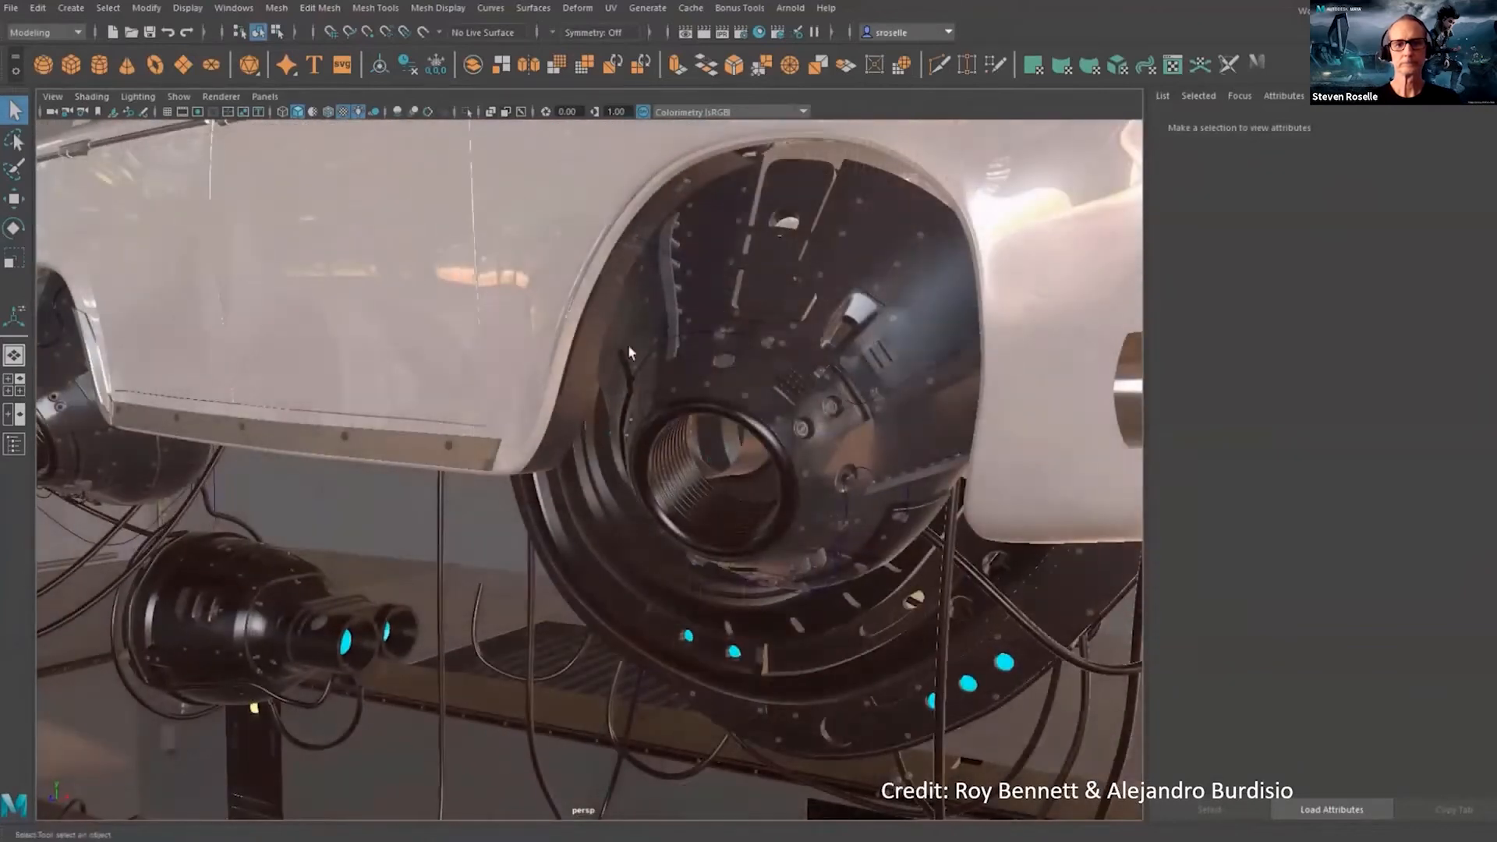
- Select the sweep around the cone-shaped housing, try several sweep profiles and settle on Rectangle
{"action": "left_click", "coordinate": [798, 508]}
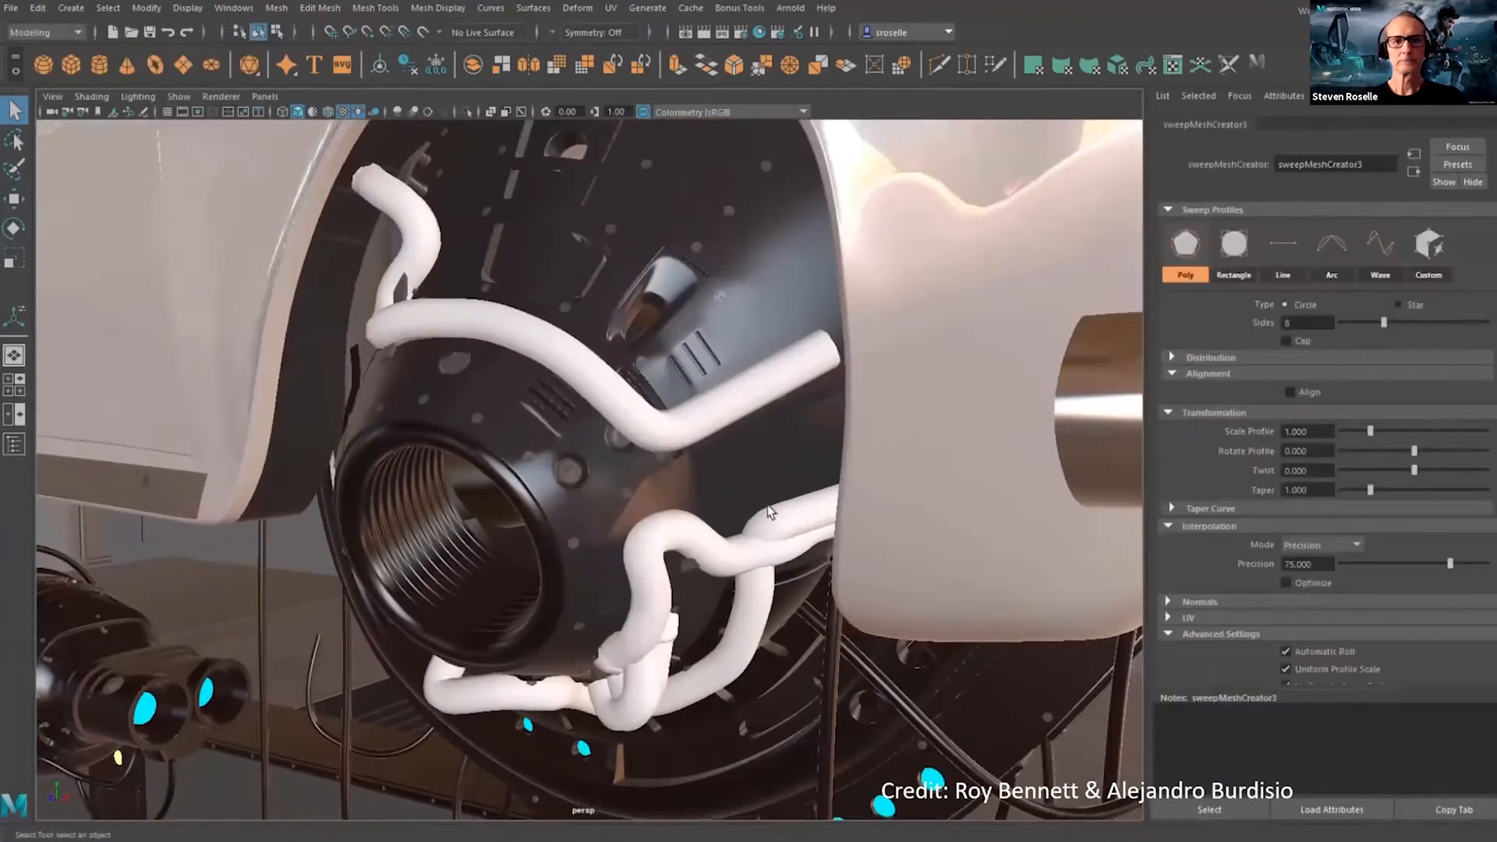
{"action": "left_click", "coordinate": [1235, 247]}
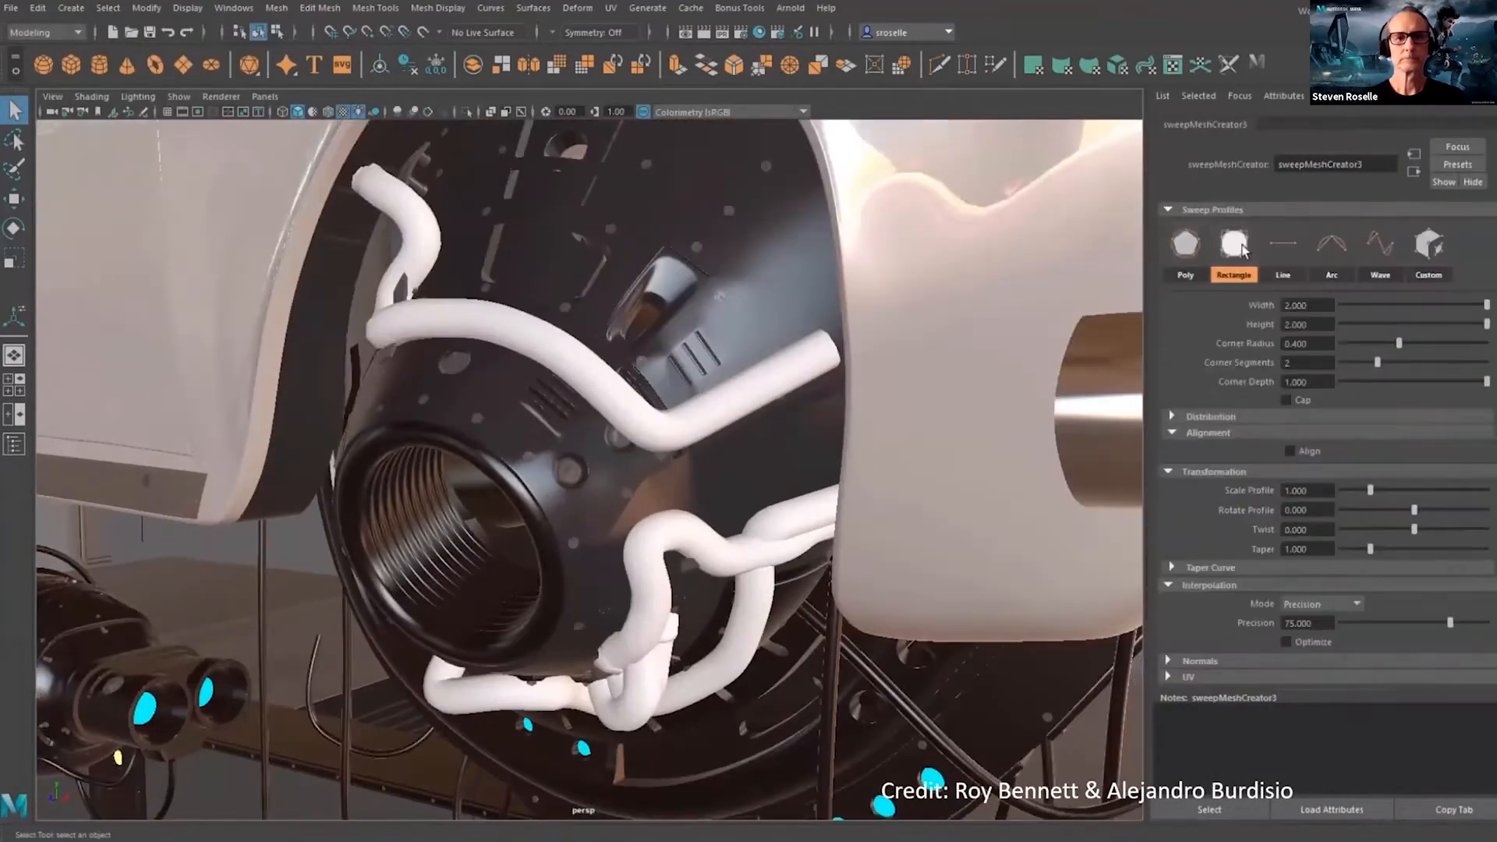
{"action": "left_click", "coordinate": [1283, 247]}
{"action": "left_click", "coordinate": [1375, 250]}
{"action": "left_click", "coordinate": [1333, 247]}
{"action": "left_click", "coordinate": [1231, 246]}
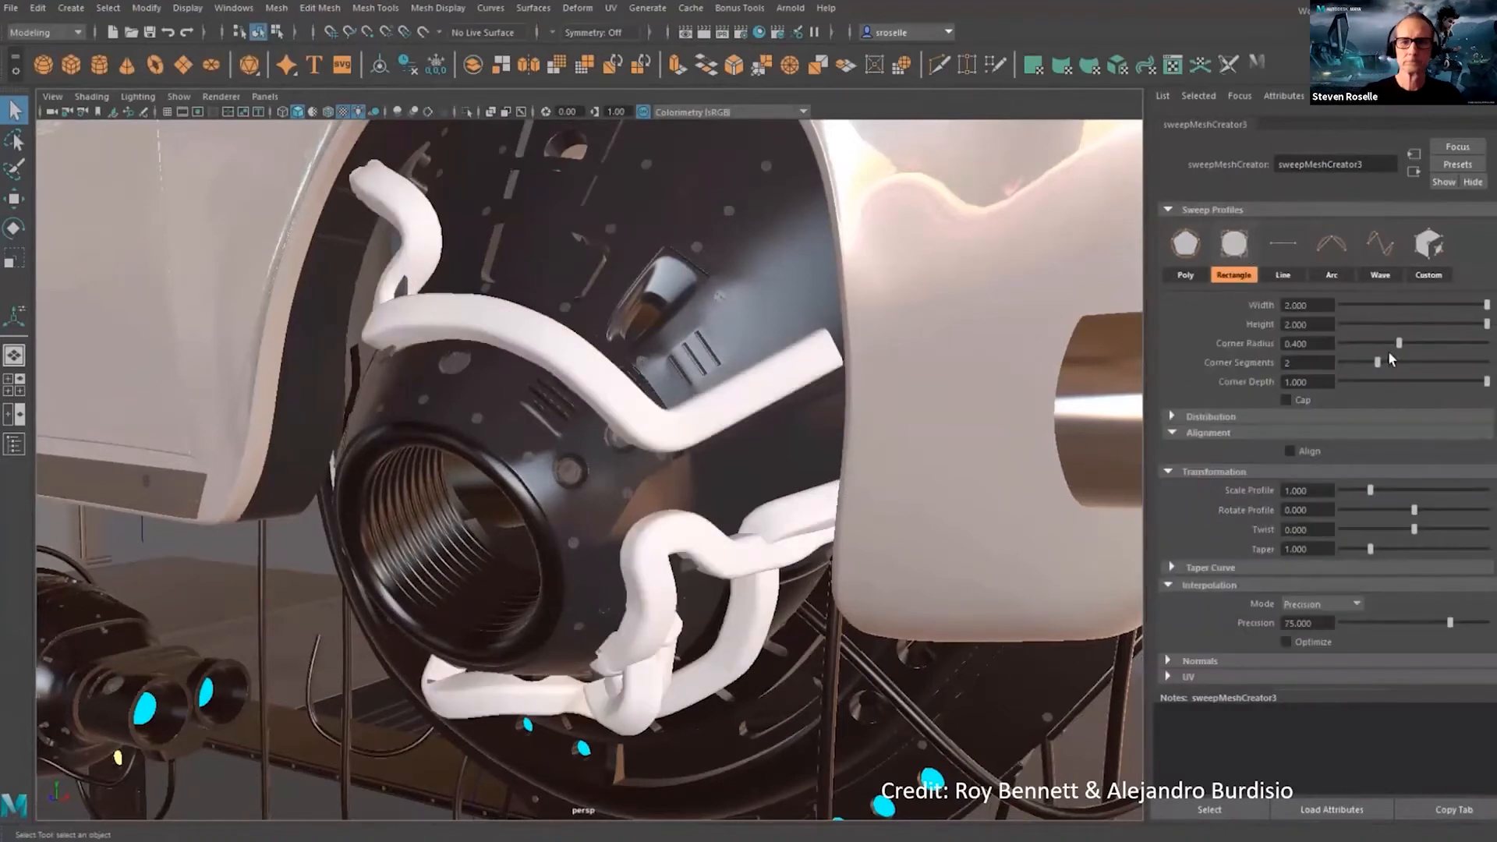
- Flatten the rectangular sweep with corner radius 0.078, width 0.489 and scale profile 0.250
{"action": "left_click_drag", "start_coordinate": [1406, 343], "coordinate": [1358, 340]}
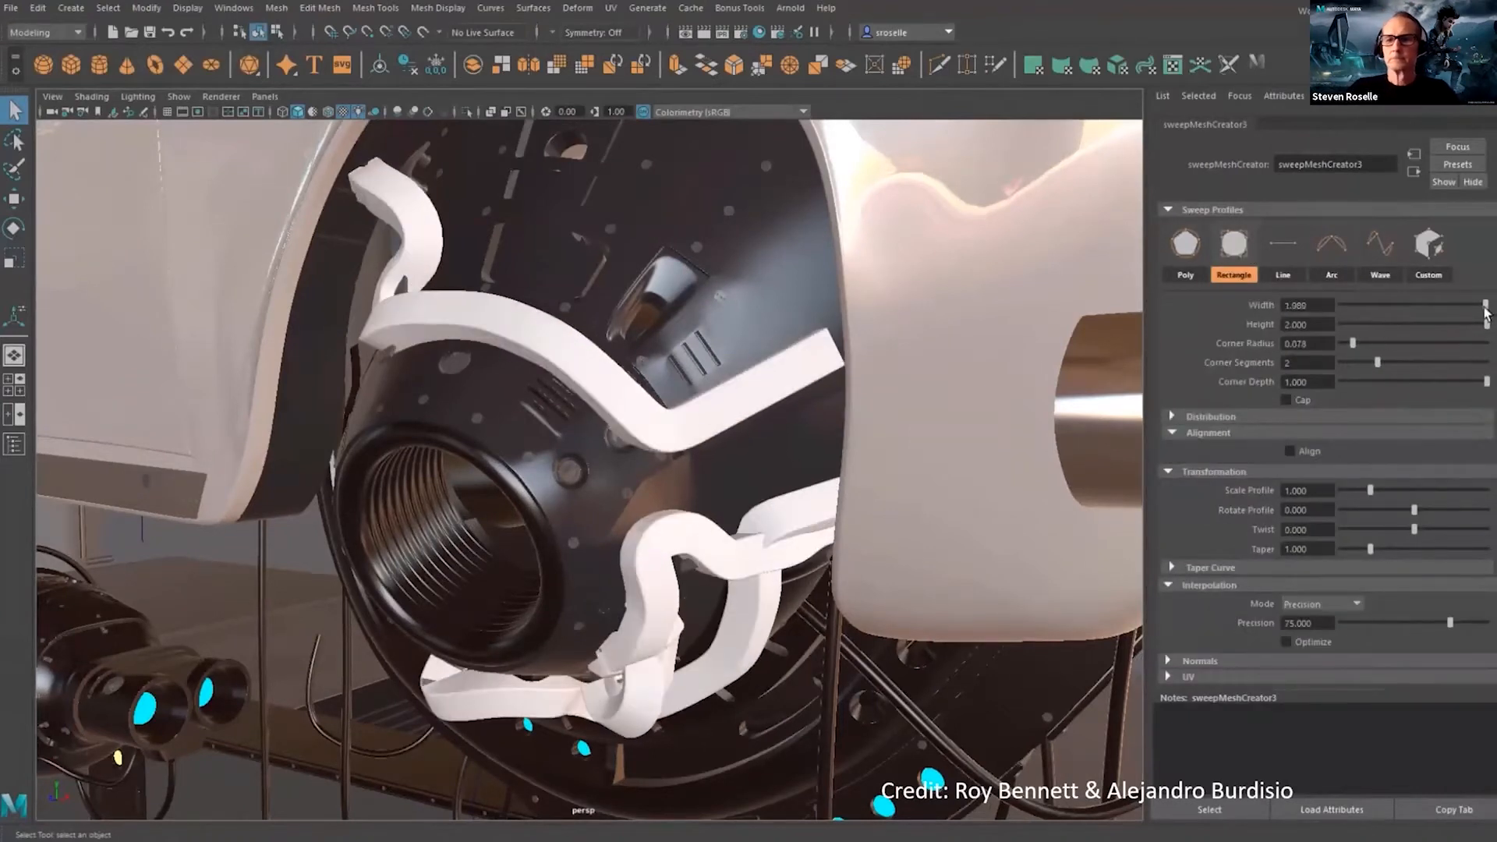
{"action": "left_click_drag", "start_coordinate": [1485, 310], "coordinate": [1397, 311]}
{"action": "left_click_drag", "start_coordinate": [1370, 489], "coordinate": [1347, 489]}
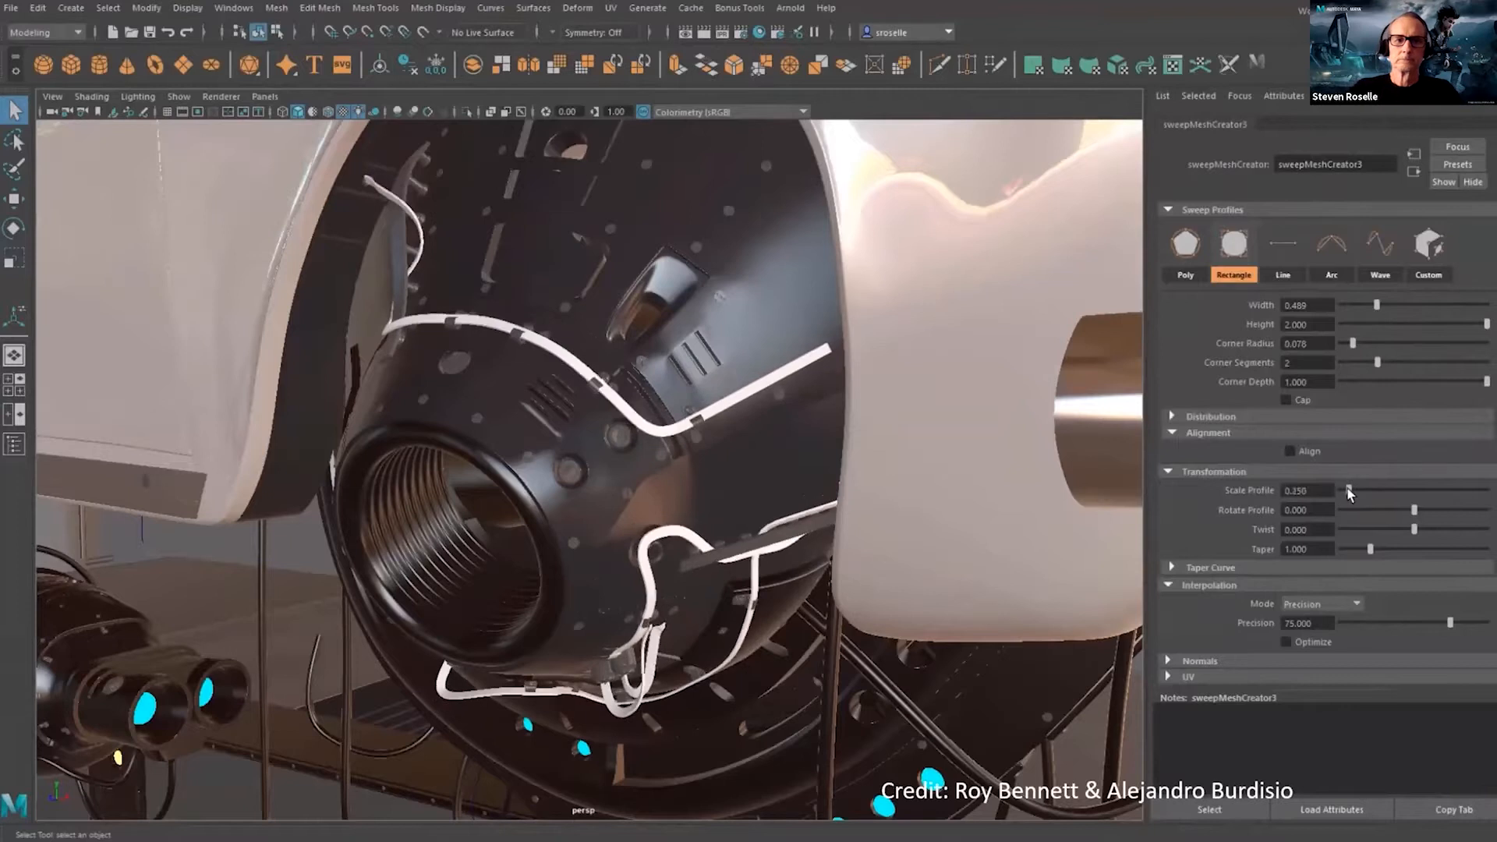
- Examine up close how the flat swept strip runs through the clips on the cone-shaped housing
{"action": "scroll", "coordinate": [729, 351], "scroll_direction": "up", "scroll_amount": 5}
{"action": "left_click", "coordinate": [730, 351]}
{"action": "middle_click_drag", "start_coordinate": [621, 140], "coordinate": [625, 382], "text": "alt"}
{"action": "left_click_drag", "start_coordinate": [625, 381], "coordinate": [662, 409], "text": "alt"}
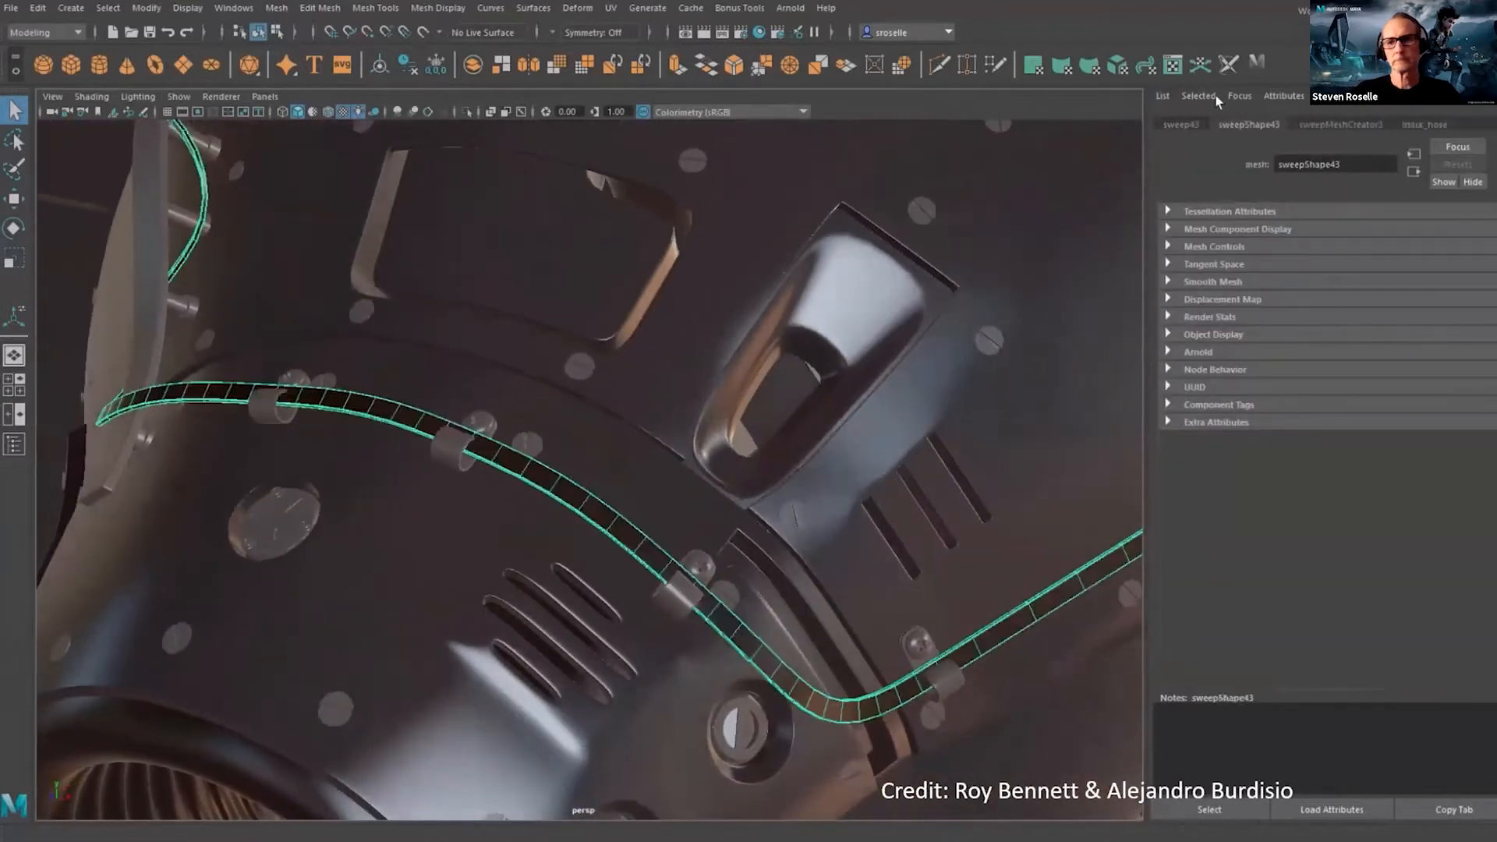
{"action": "mouse_move", "coordinate": [752, 417]}
{"action": "left_mouse_down", "text": "alt"}
{"action": "mouse_move", "coordinate": [698, 405]}
{"action": "mouse_move", "coordinate": [742, 428]}
{"action": "left_mouse_up", "text": "alt"}
{"action": "right_click_drag", "start_coordinate": [742, 428], "coordinate": [414, 269], "text": "alt"}
{"action": "middle_click_drag", "start_coordinate": [414, 269], "coordinate": [570, 499], "text": "alt"}
- Create a sweep mesh from the angular pipe curve on the wall beside the poster
{"action": "left_click", "coordinate": [547, 454]}
{"action": "key", "text": "f"}
{"action": "right_click_drag", "start_coordinate": [570, 499], "coordinate": [690, 543], "text": "alt"}
{"action": "left_click", "coordinate": [71, 8]}
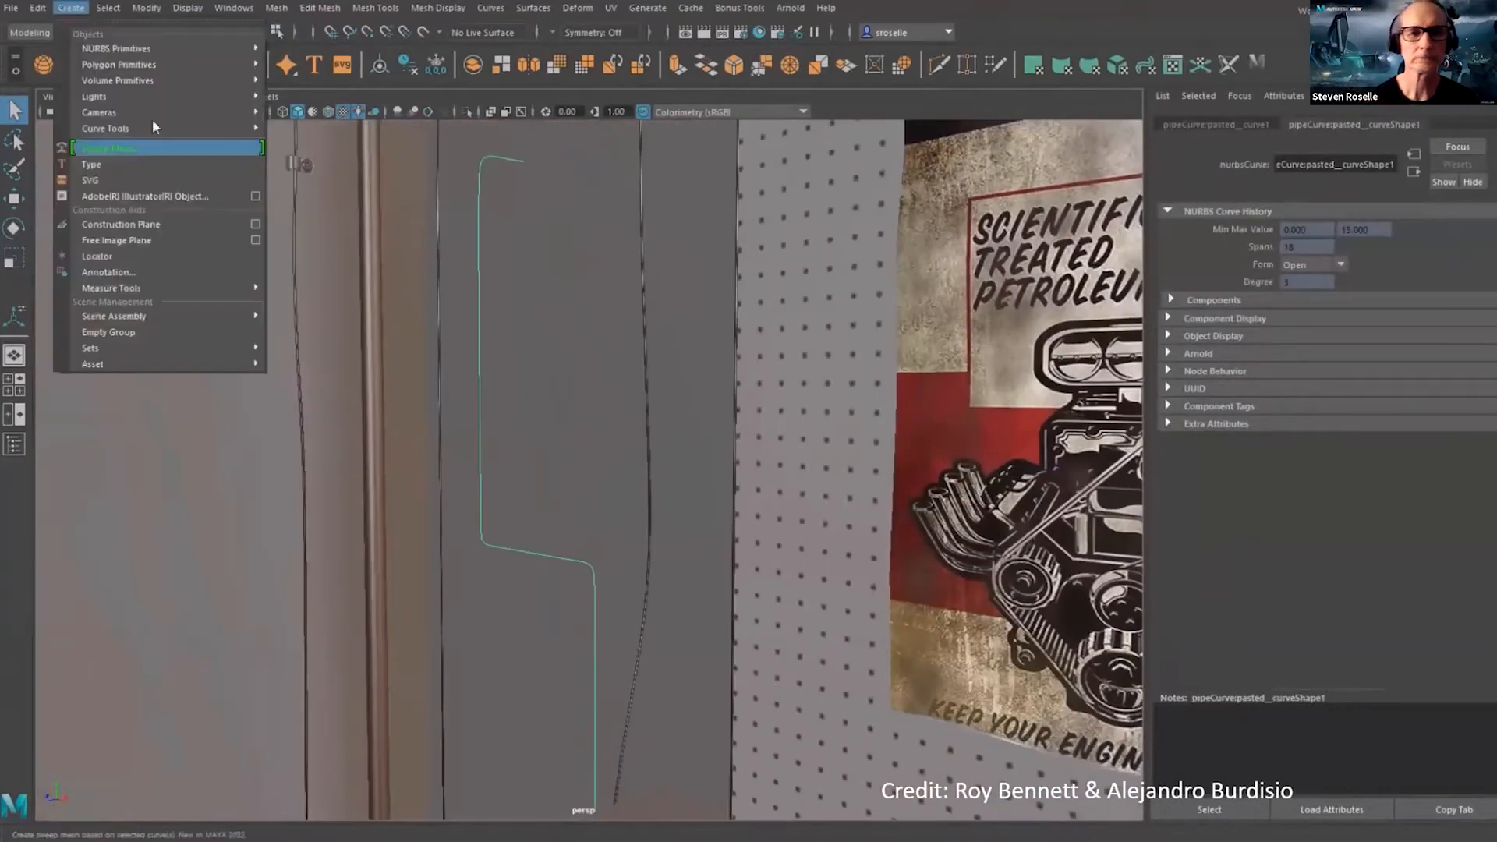
{"action": "left_click", "coordinate": [161, 148]}
- Show wireframe on the shaded models and set the pipe sweep's scale profile to 0.861 and precision to 89.444
{"action": "right_click_drag", "start_coordinate": [572, 318], "coordinate": [698, 441], "text": "alt"}
{"action": "left_click", "coordinate": [329, 113]}
{"action": "middle_click_drag", "start_coordinate": [697, 517], "coordinate": [694, 438], "text": "alt"}
{"action": "left_click_drag", "start_coordinate": [1372, 434], "coordinate": [1366, 434]}
{"action": "left_click_drag", "start_coordinate": [1450, 563], "coordinate": [1471, 563]}
{"action": "right_click_drag", "start_coordinate": [807, 491], "coordinate": [826, 494], "text": "alt"}
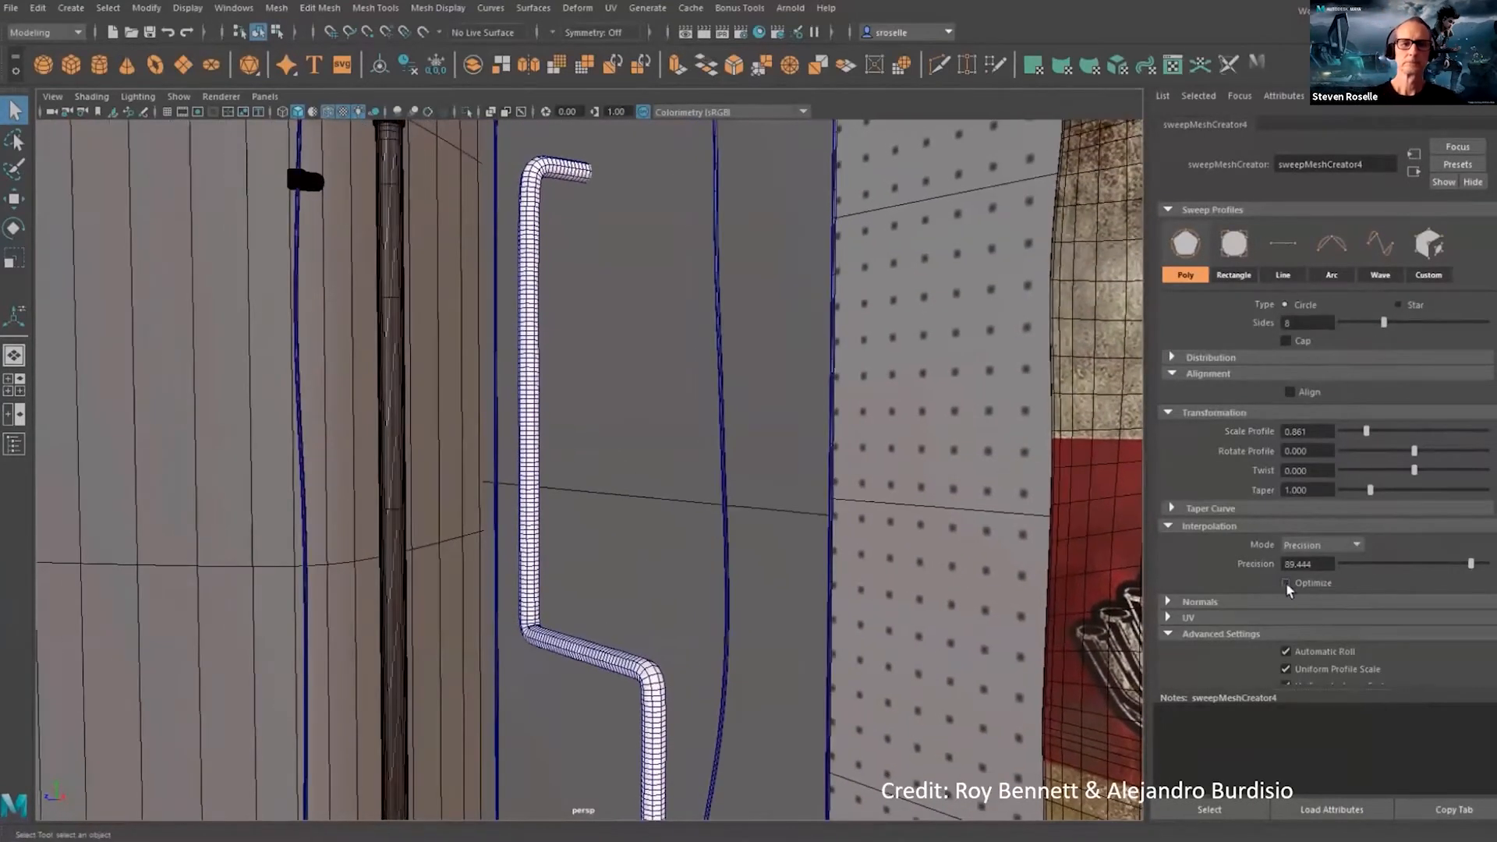
- Turn on Optimize for the pipe sweep and set its precision to 92.222
{"action": "left_click", "coordinate": [1286, 582]}
{"action": "left_click_drag", "start_coordinate": [1481, 563], "coordinate": [1474, 564]}
{"action": "mouse_move", "coordinate": [706, 511]}
{"action": "left_mouse_down", "text": "alt"}
{"action": "mouse_move", "coordinate": [725, 515]}
{"action": "mouse_move", "coordinate": [711, 499]}
{"action": "left_mouse_up", "text": "alt"}
{"action": "middle_click_drag", "start_coordinate": [711, 499], "coordinate": [665, 301], "text": "alt"}
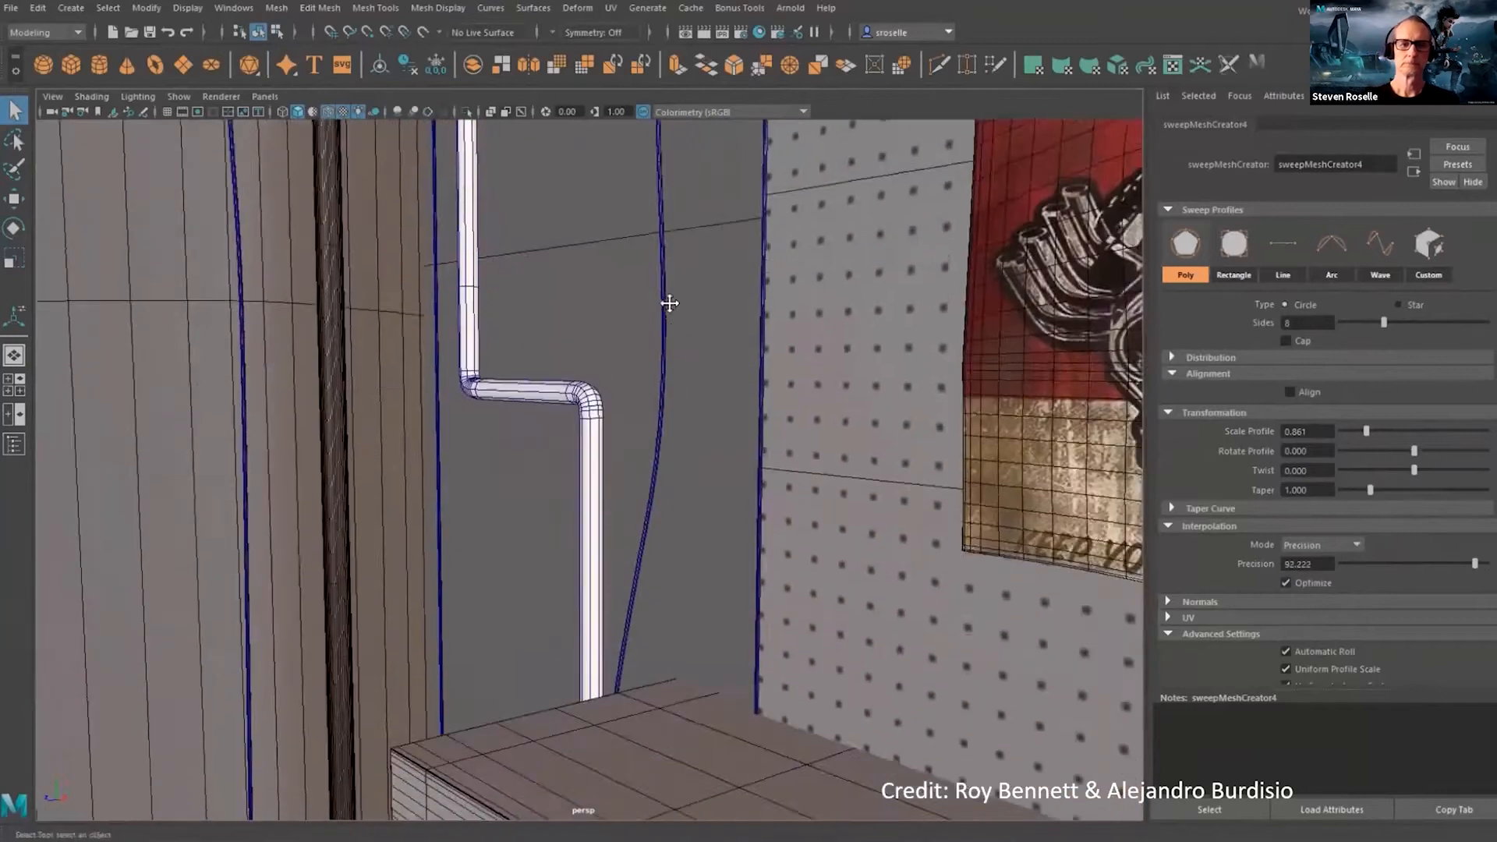
- Thin the pipe to a scale profile of 0.639 and increase its number of sides
{"action": "right_click_drag", "start_coordinate": [665, 301], "coordinate": [769, 437], "text": "alt"}
{"action": "left_click_drag", "start_coordinate": [769, 438], "coordinate": [774, 406], "text": "alt"}
{"action": "left_click_drag", "start_coordinate": [1367, 431], "coordinate": [1359, 431]}
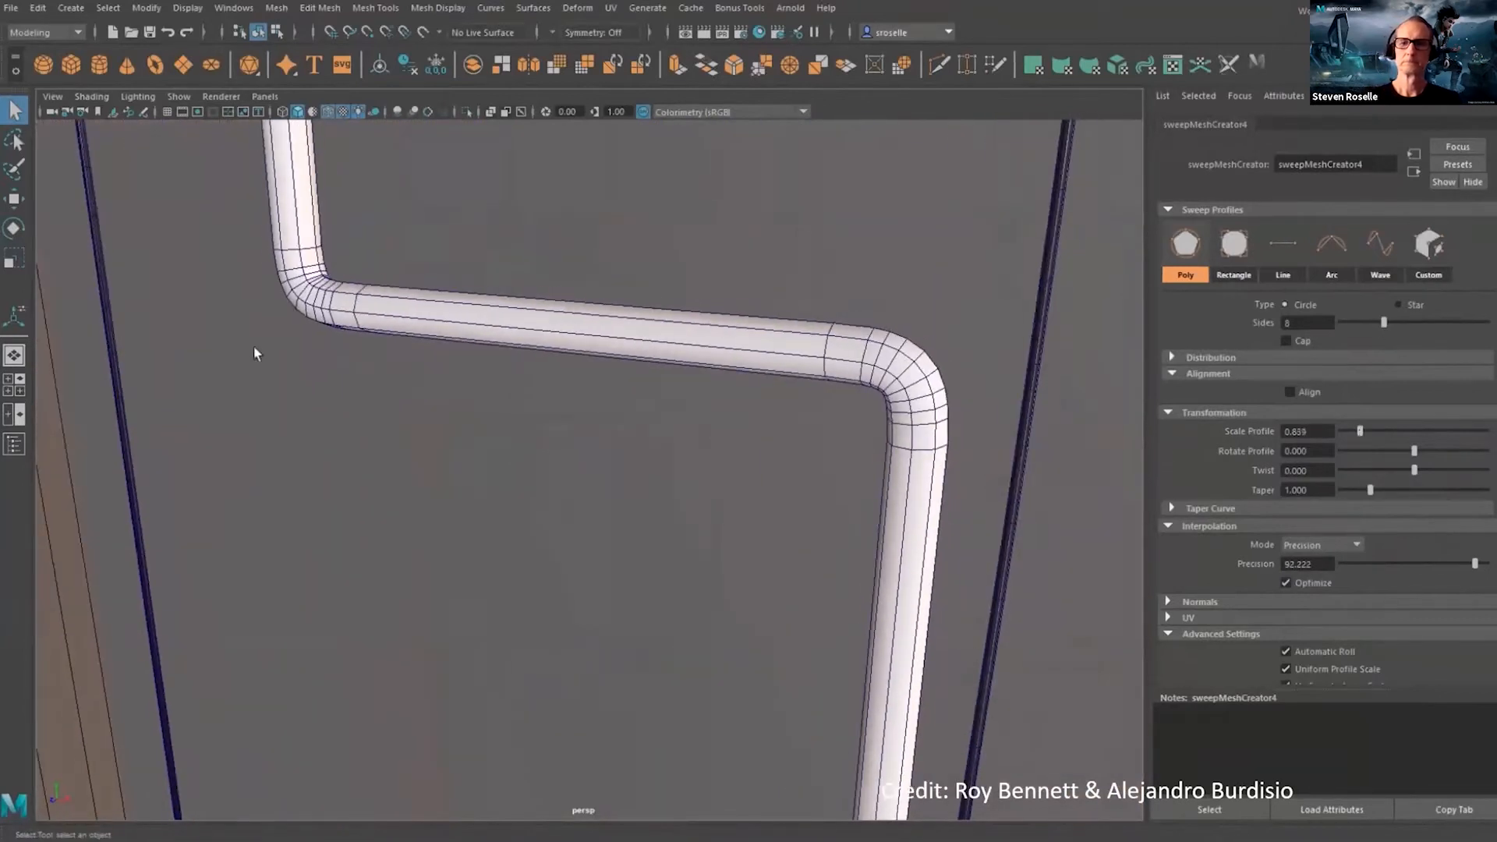
{"action": "left_click_drag", "start_coordinate": [1384, 323], "coordinate": [1395, 324]}
- Extrude the faces of the pipe's two bends with a thickness of 0.2 and apply the dark material to the pipe
{"action": "right_click_drag", "start_coordinate": [315, 274], "coordinate": [315, 328]}
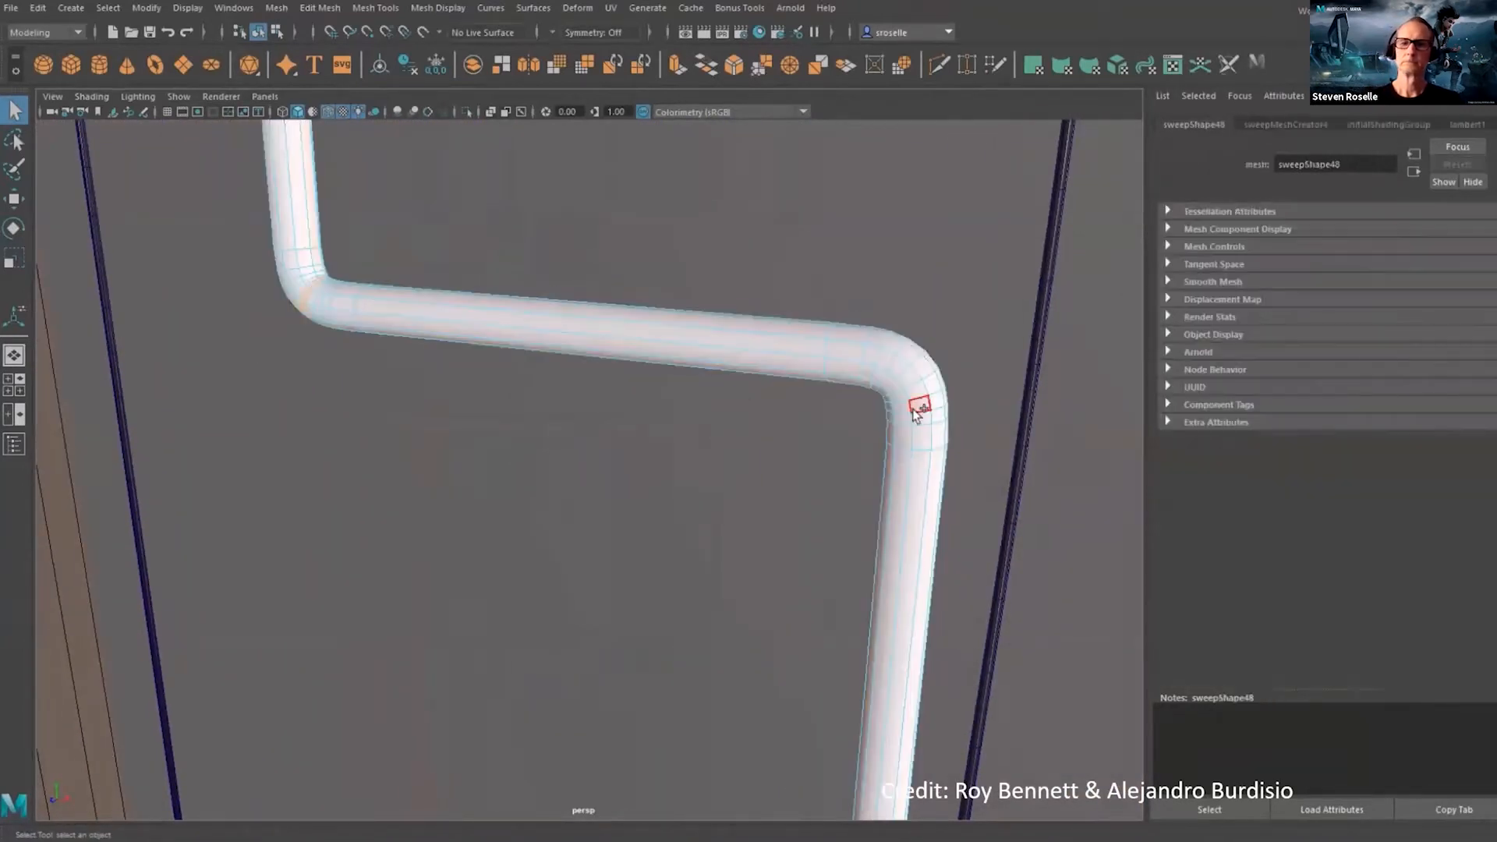
{"action": "right_click_drag", "start_coordinate": [727, 339], "coordinate": [760, 410], "text": "ctrl"}
{"action": "middle_click_drag", "start_coordinate": [759, 411], "coordinate": [790, 433], "text": "alt"}
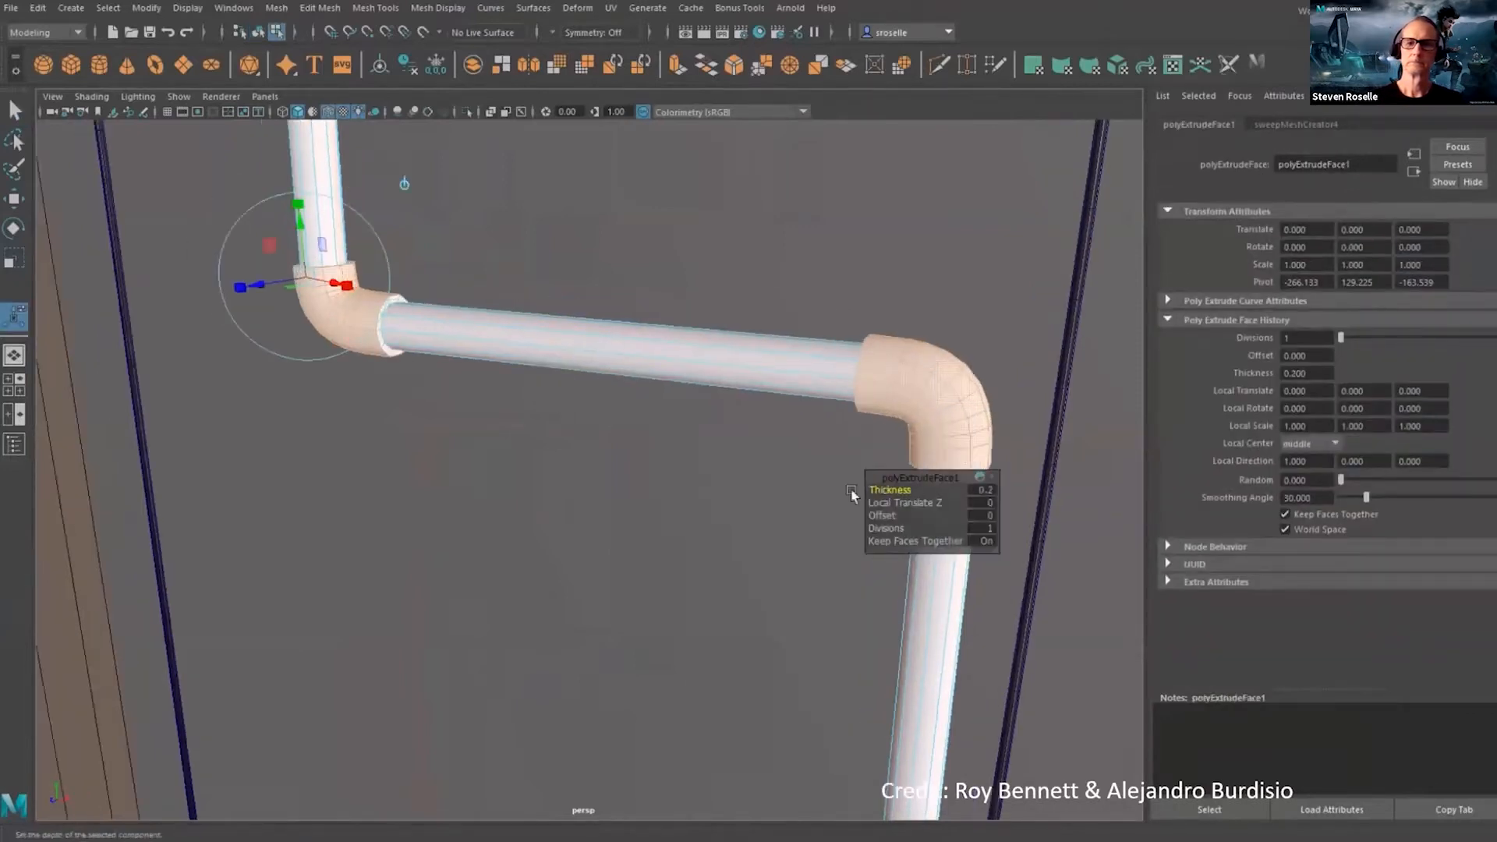
{"action": "right_click_drag", "start_coordinate": [634, 354], "coordinate": [677, 312]}
{"action": "left_click", "coordinate": [1257, 64]}
{"action": "left_click_drag", "start_coordinate": [729, 421], "coordinate": [766, 465], "text": "alt"}
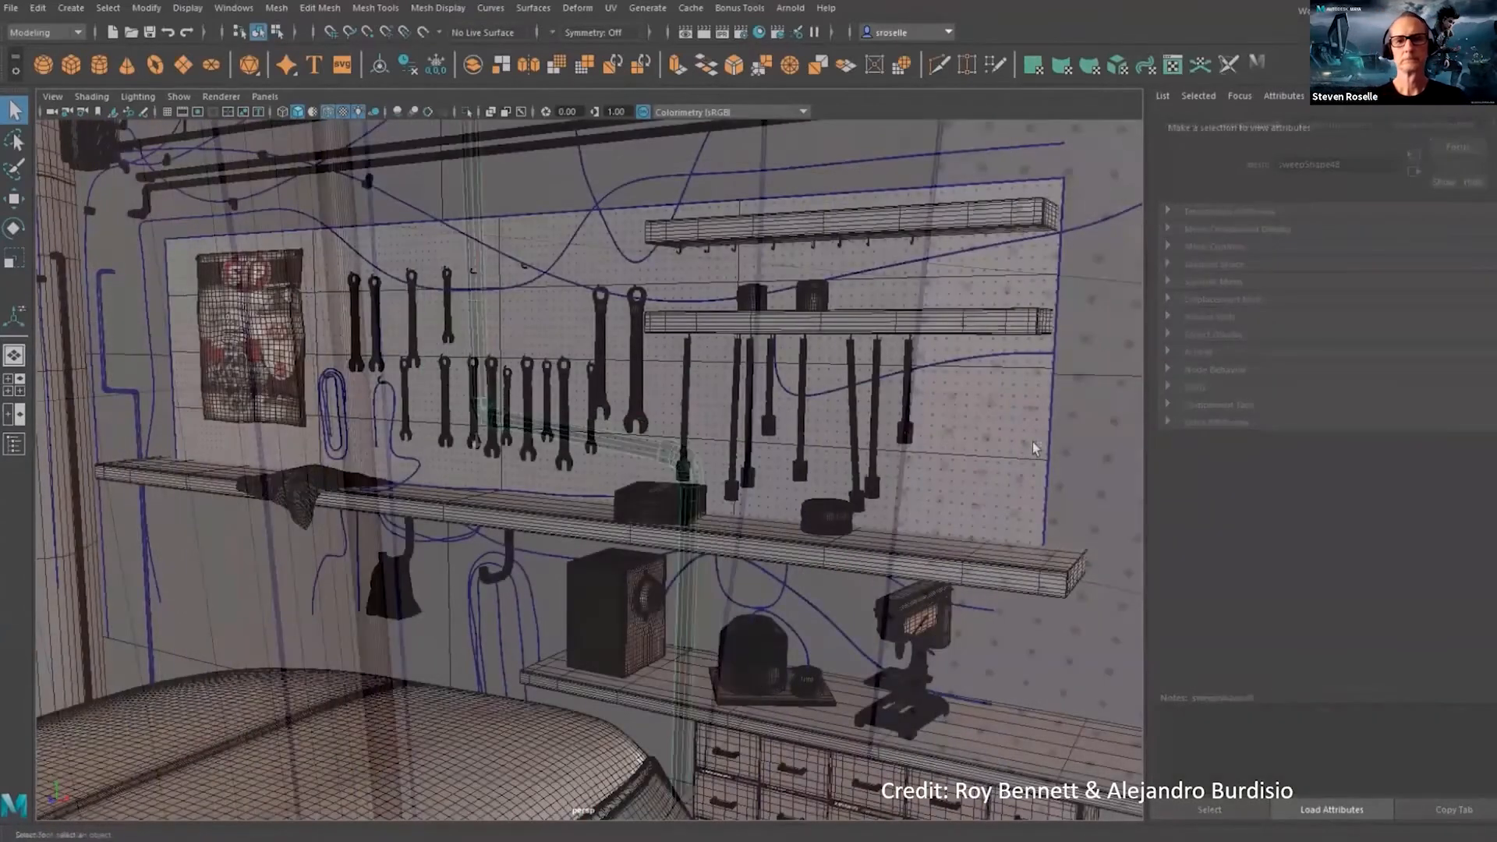
- Sweep the pegboard's border curve into a frame with a Rectangle profile, corner radius 0 and scale profile 1.833
{"action": "left_click_drag", "start_coordinate": [1032, 441], "coordinate": [780, 477], "text": "alt"}
{"action": "left_click", "coordinate": [71, 8]}
{"action": "left_click", "coordinate": [117, 148]}
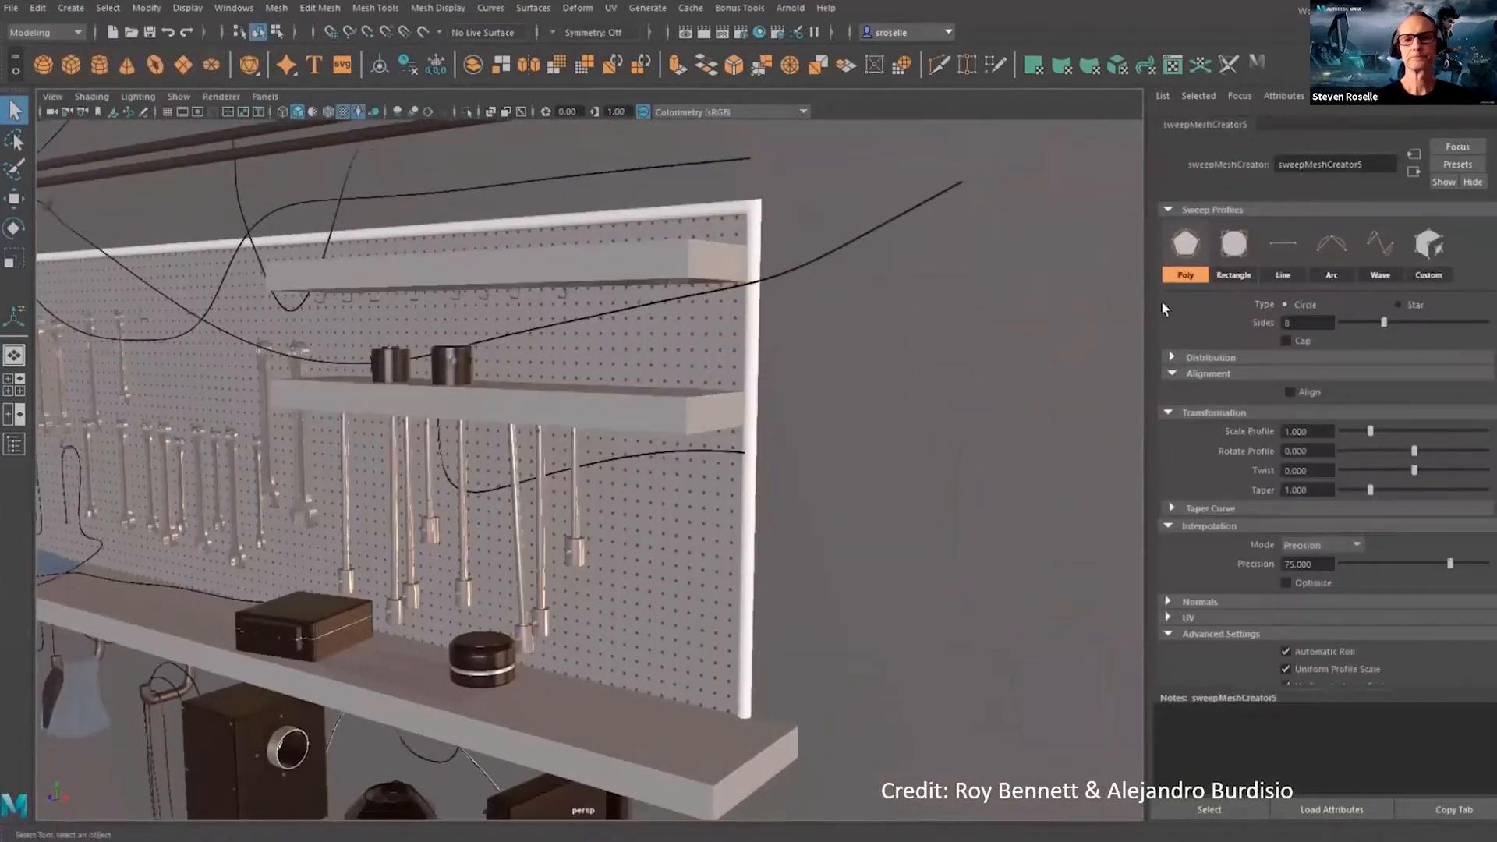
{"action": "left_click", "coordinate": [1233, 246]}
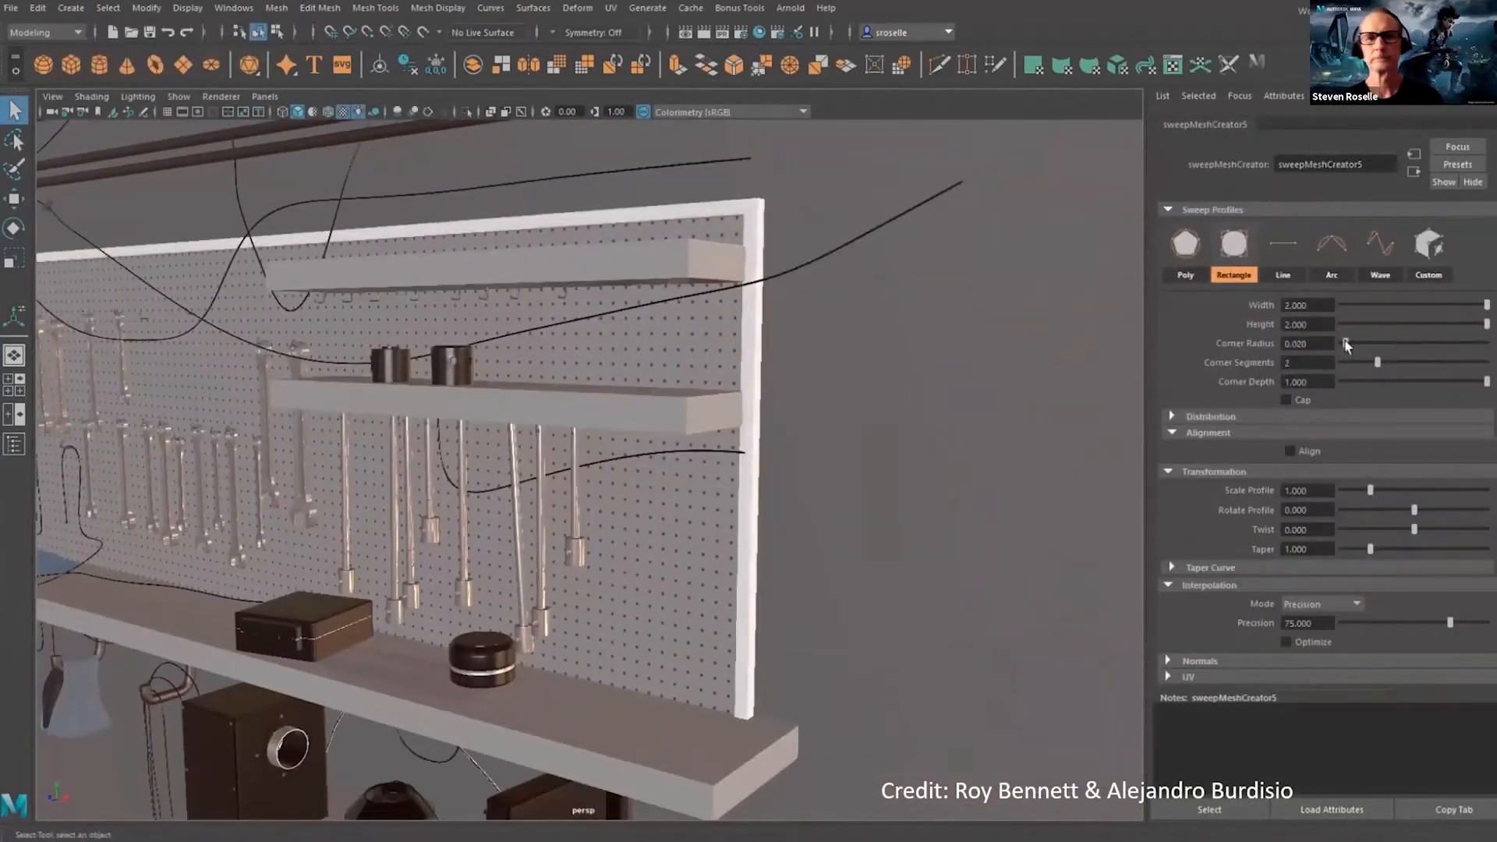
{"action": "left_click_drag", "start_coordinate": [1371, 490], "coordinate": [1394, 491]}
- Turn on Align for the pegboard frame's profile and set it to Left horizontally and Top vertically
{"action": "left_click", "coordinate": [1290, 452]}
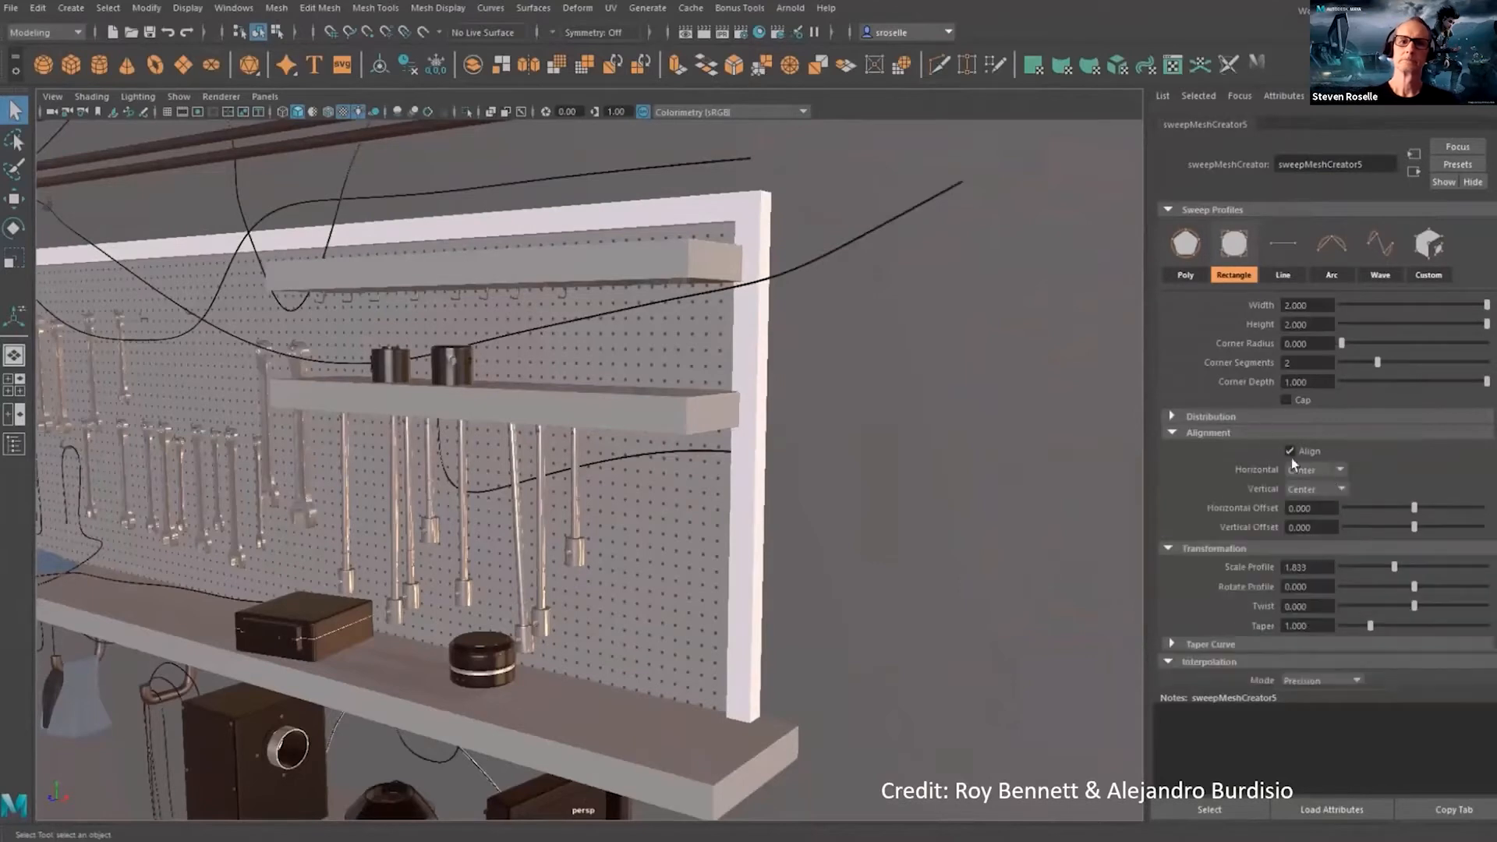
{"action": "left_click", "coordinate": [1316, 470]}
{"action": "left_click", "coordinate": [1315, 488]}
{"action": "left_click", "coordinate": [1309, 521]}
{"action": "left_click", "coordinate": [1315, 470]}
{"action": "left_click", "coordinate": [1307, 486]}
{"action": "left_click", "coordinate": [1315, 489]}
{"action": "left_click", "coordinate": [1309, 506]}
- Create a polygon plane, scale it and place it at the end of the workbench beside the pegboard frame
{"action": "left_click_drag", "start_coordinate": [680, 421], "coordinate": [768, 566], "text": "alt"}
{"action": "right_click_drag", "start_coordinate": [767, 566], "coordinate": [705, 477], "text": "shift"}
{"action": "left_click_drag", "start_coordinate": [706, 499], "coordinate": [715, 559], "text": "alt"}
{"action": "key", "text": "w"}
{"action": "key", "text": "e"}
{"action": "key", "text": "r"}
{"action": "left_click_drag", "start_coordinate": [688, 699], "coordinate": [704, 582]}
{"action": "key", "text": "w"}
{"action": "left_click_drag", "start_coordinate": [800, 615], "coordinate": [703, 605]}
{"action": "scroll", "coordinate": [800, 655], "scroll_direction": "up", "scroll_amount": 3}
- Delete faces from the plane to leave a stepped profile shape and return it to object selection
{"action": "key", "text": "q"}
{"action": "right_click_drag", "start_coordinate": [703, 605], "coordinate": [714, 676]}
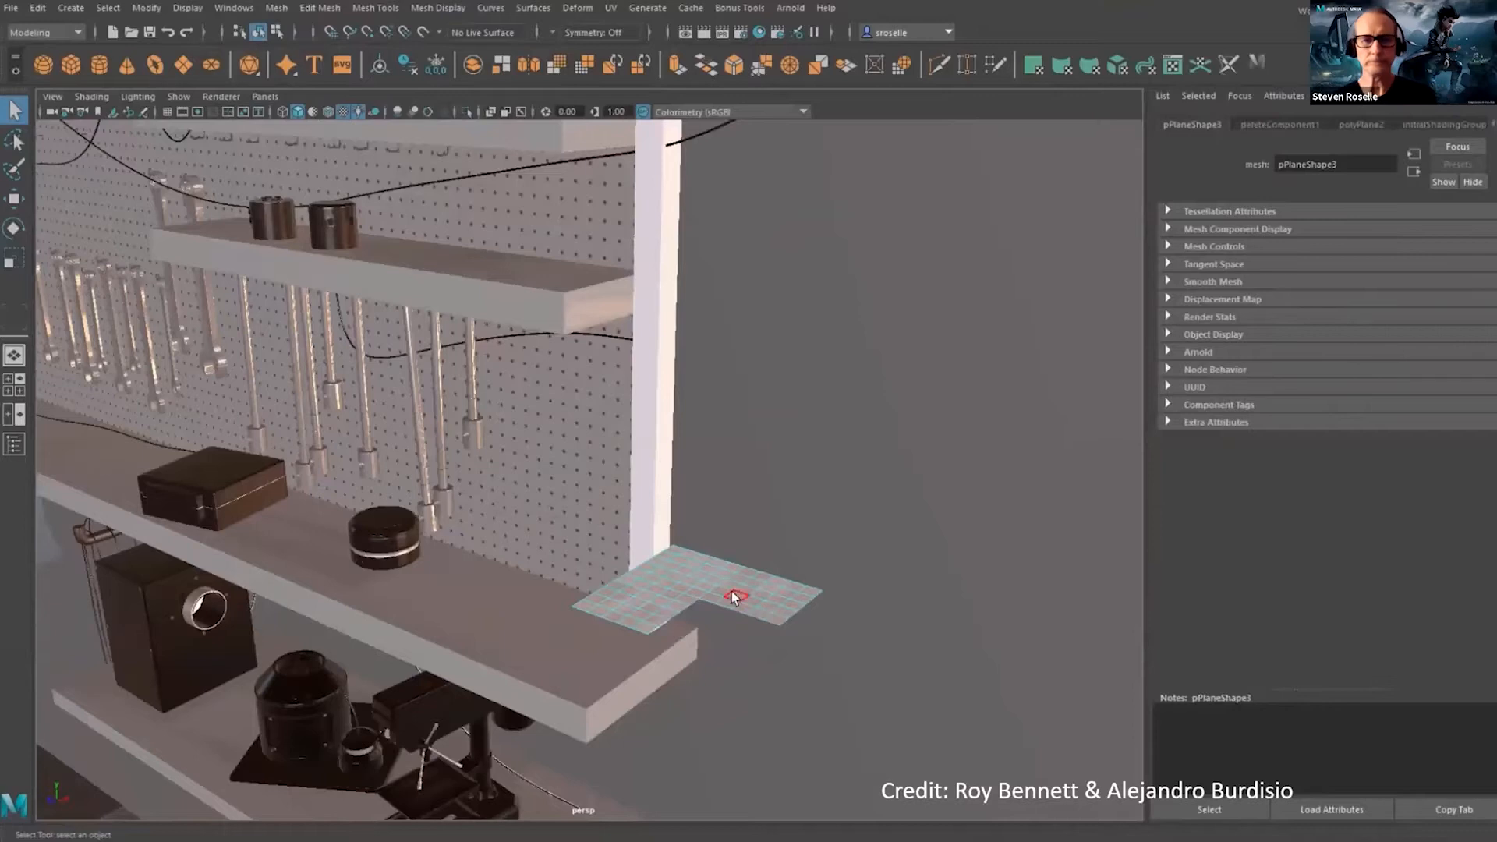
{"action": "key", "text": "Delete"}
{"action": "right_click_drag", "start_coordinate": [710, 573], "coordinate": [750, 531]}
- Give the pegboard frame a Custom Poly Object sweep profile using the stepped plane, with scale profile 0.167
{"action": "left_click", "coordinate": [669, 418]}
{"action": "left_click", "coordinate": [1275, 124]}
{"action": "left_click", "coordinate": [1429, 248]}
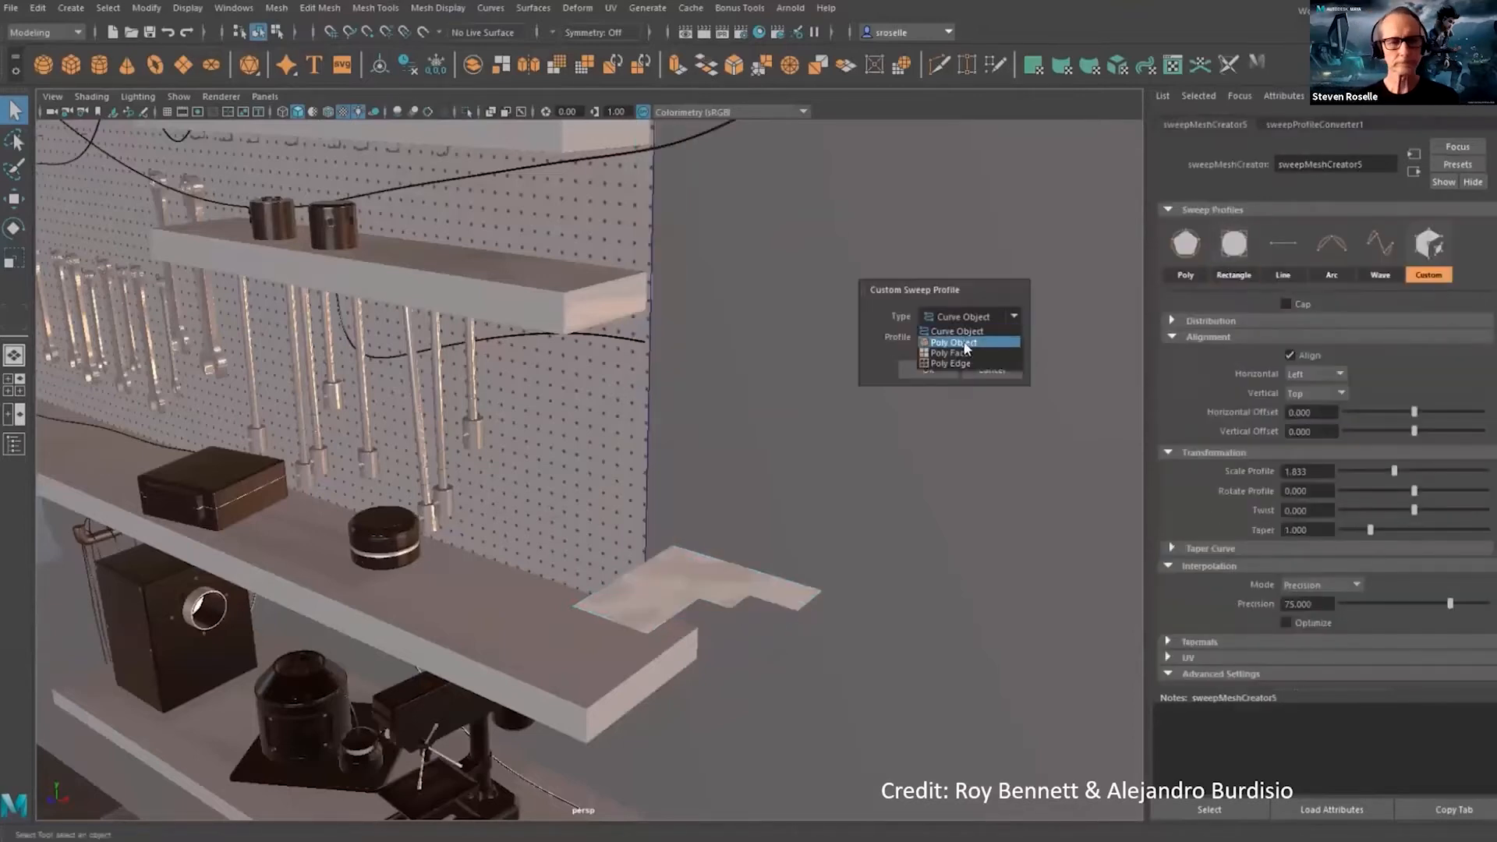
{"action": "left_click", "coordinate": [965, 343]}
{"action": "left_click", "coordinate": [733, 605]}
{"action": "left_click_drag", "start_coordinate": [1395, 471], "coordinate": [1347, 475]}
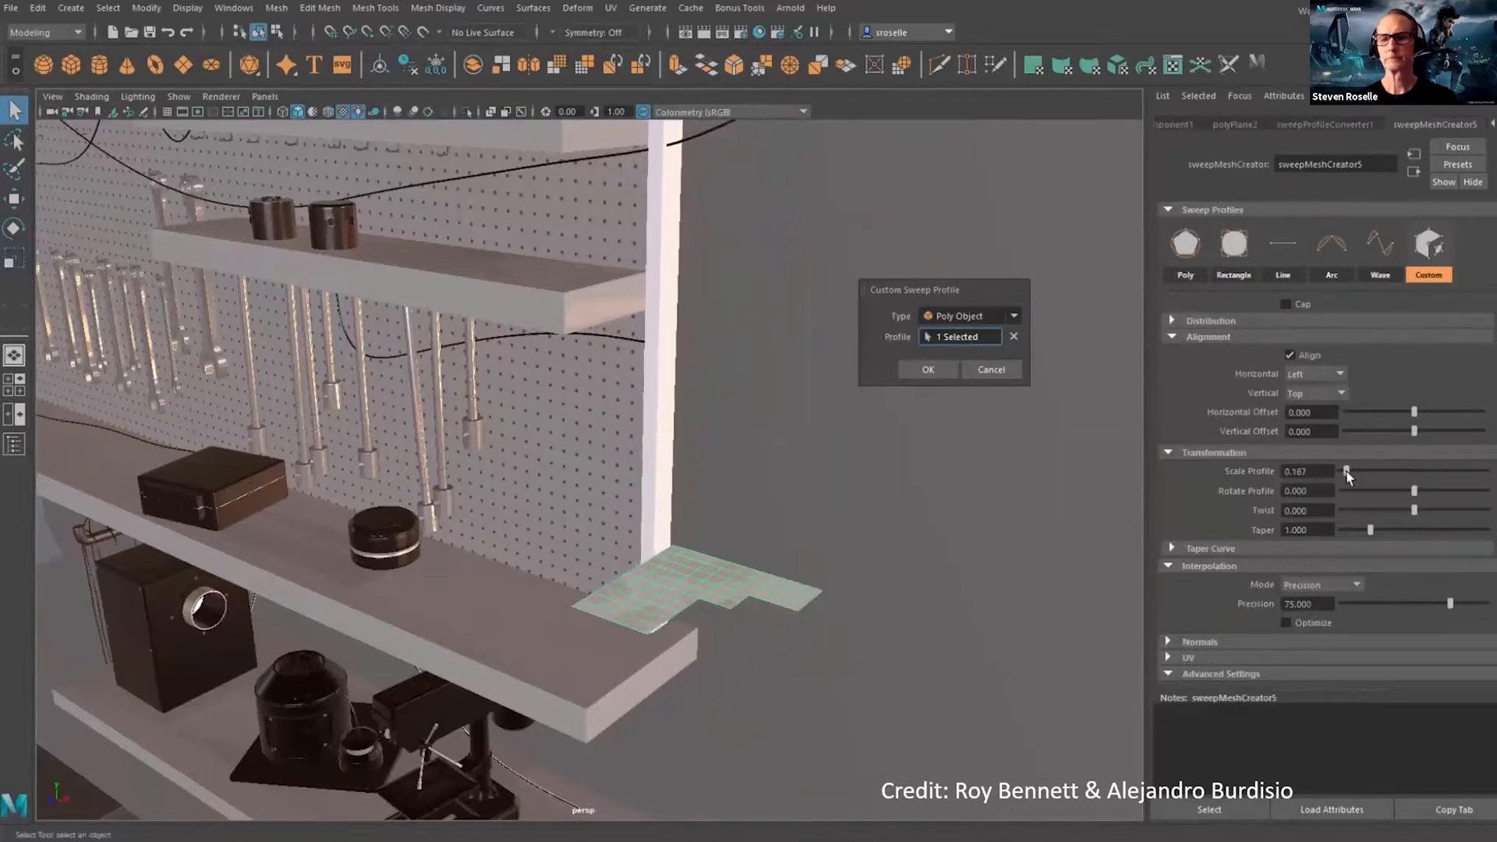
- Scale the profile plane down and raise the pegboard frame's scale profile to compensate
{"action": "left_click_drag", "start_coordinate": [633, 602], "coordinate": [623, 718], "text": "alt"}
{"action": "key", "text": "r"}
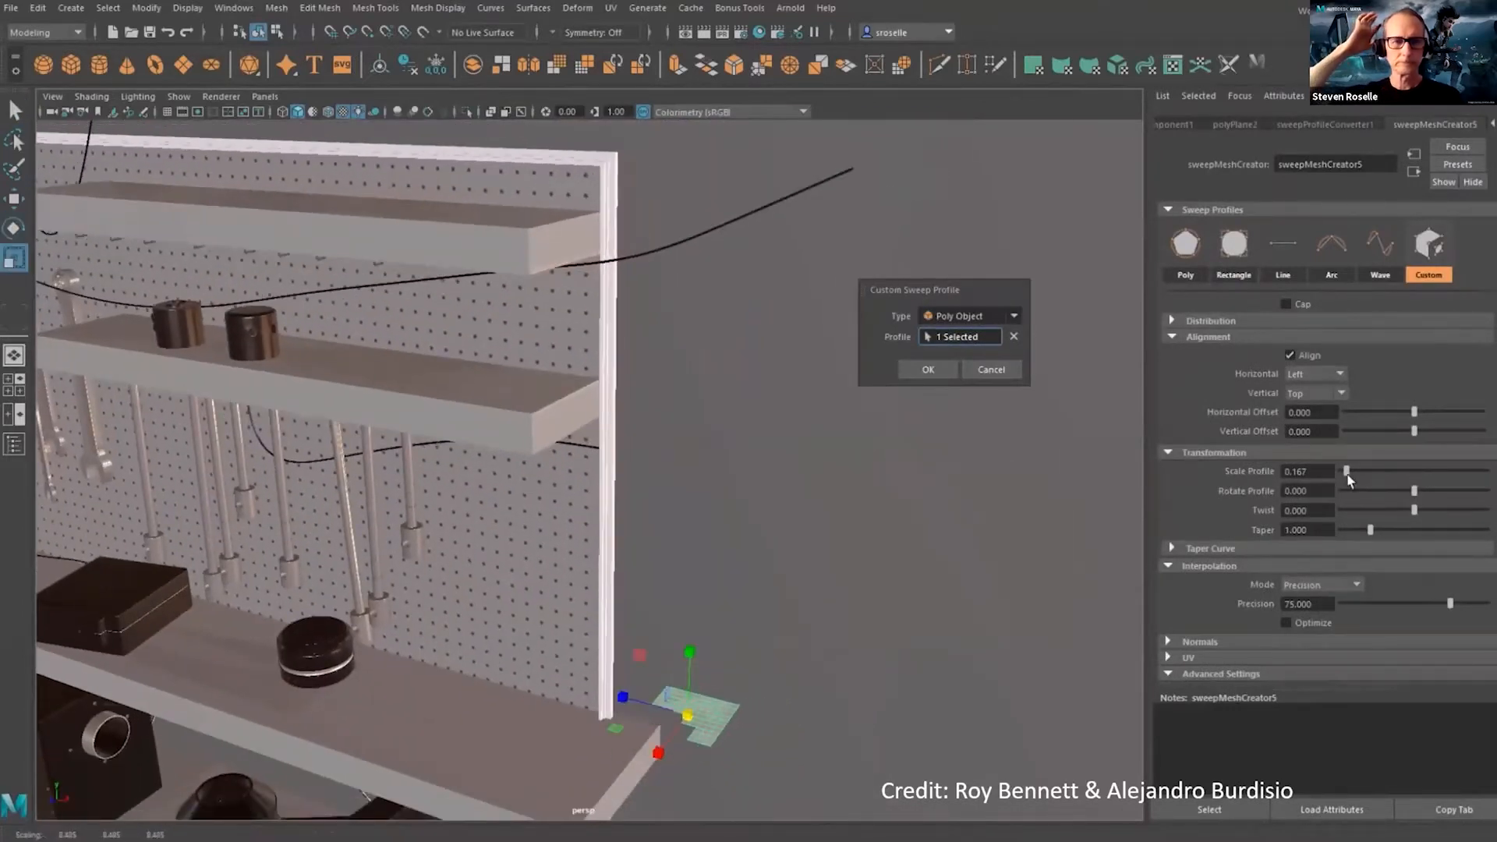
{"action": "left_click_drag", "start_coordinate": [1347, 473], "coordinate": [1357, 473]}
- Move the profile plane up beside the upper corner of the pegboard frame
{"action": "left_click_drag", "start_coordinate": [925, 655], "coordinate": [779, 694], "text": "alt"}
{"action": "key", "text": "w"}
{"action": "left_click_drag", "start_coordinate": [691, 682], "coordinate": [694, 362]}
{"action": "middle_click_drag", "start_coordinate": [749, 335], "coordinate": [781, 463], "text": "alt"}
- Delete more faces along the profile plane's edge to add further steps to the frame's moulding
{"action": "left_click", "coordinate": [789, 582]}
{"action": "key", "text": "F11"}
{"action": "left_click_drag", "start_coordinate": [731, 599], "coordinate": [745, 616]}
{"action": "key", "text": "Delete"}
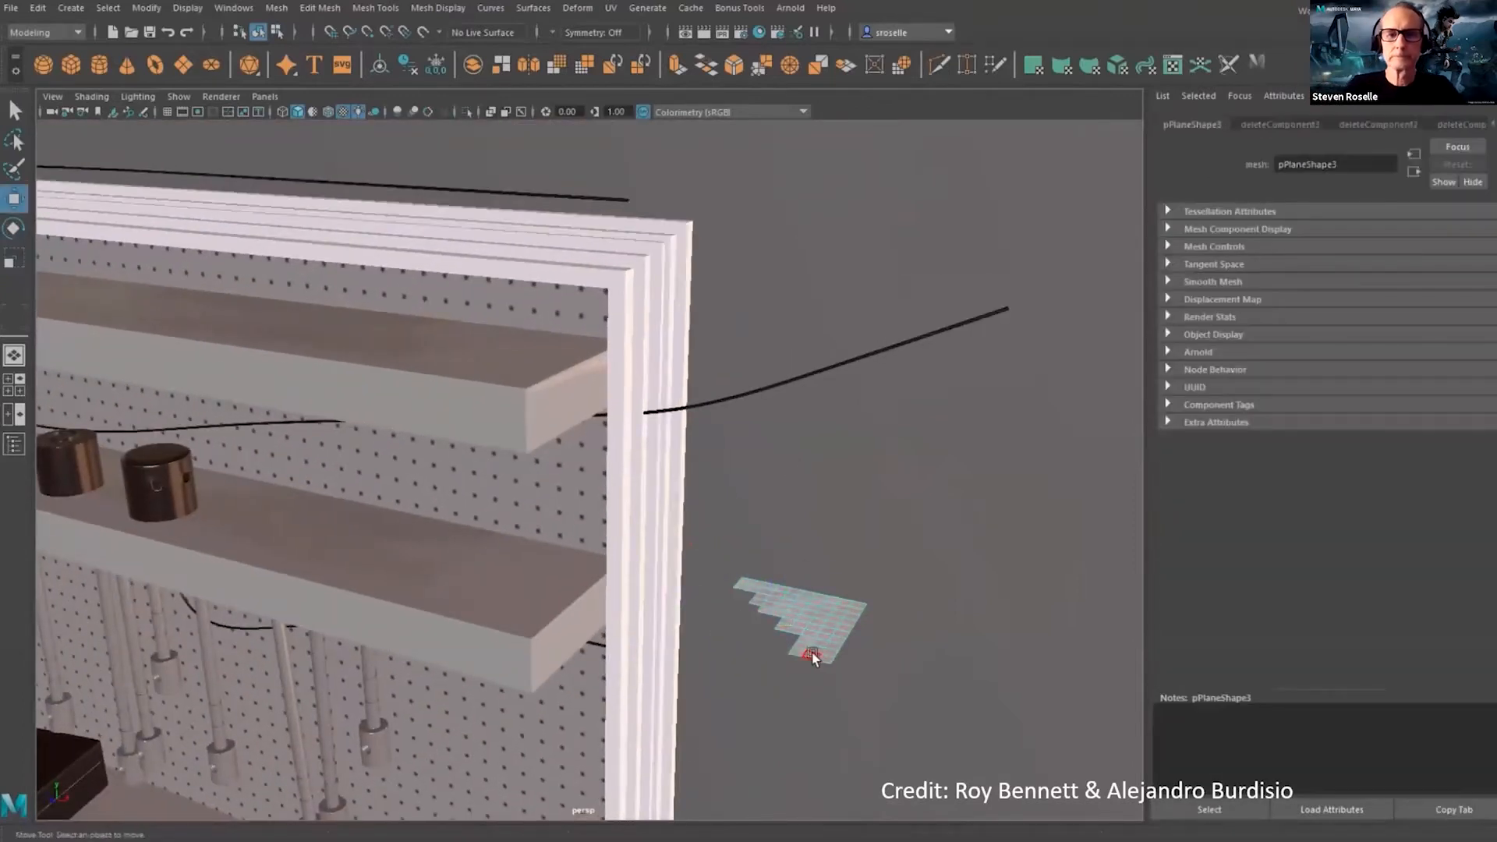
{"action": "left_click_drag", "start_coordinate": [778, 639], "coordinate": [693, 619], "text": "alt"}
- Apply the dark material to the pegboard frame and optimize its sweep with a lower precision
{"action": "left_click", "coordinate": [710, 602]}
{"action": "left_click", "coordinate": [1260, 62]}
{"action": "left_click_drag", "start_coordinate": [882, 562], "coordinate": [904, 468], "text": "alt"}
{"action": "left_click", "coordinate": [1344, 124]}
{"action": "left_click", "coordinate": [1291, 624]}
{"action": "left_click_drag", "start_coordinate": [1452, 604], "coordinate": [1426, 604]}
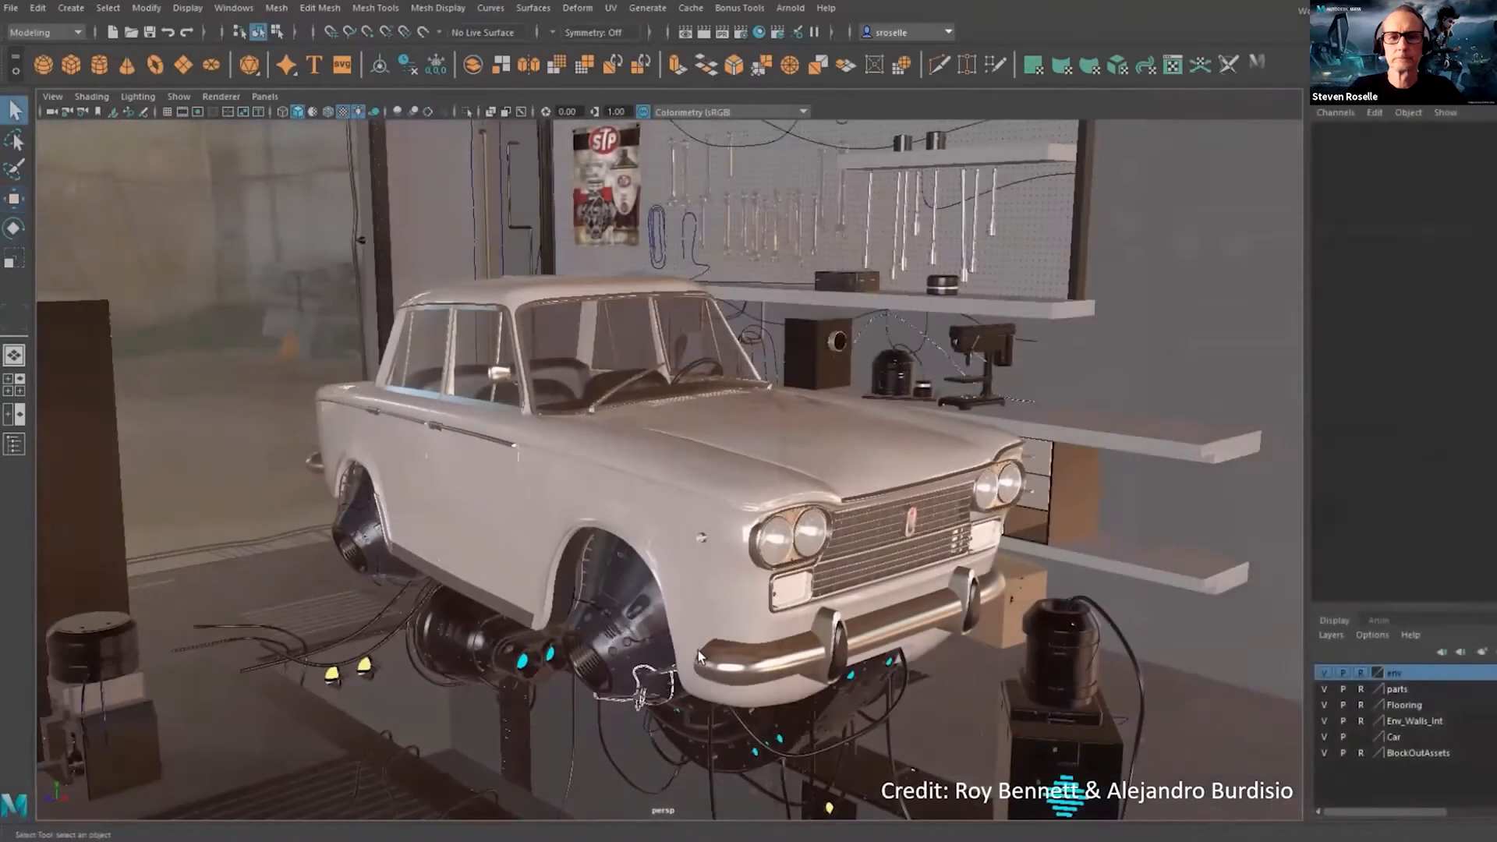
- Select the edges along the crease of the car's front fender and convert them to a curve
{"action": "scroll", "coordinate": [887, 547], "scroll_direction": "up", "scroll_amount": 10}
{"action": "left_click", "coordinate": [886, 548]}
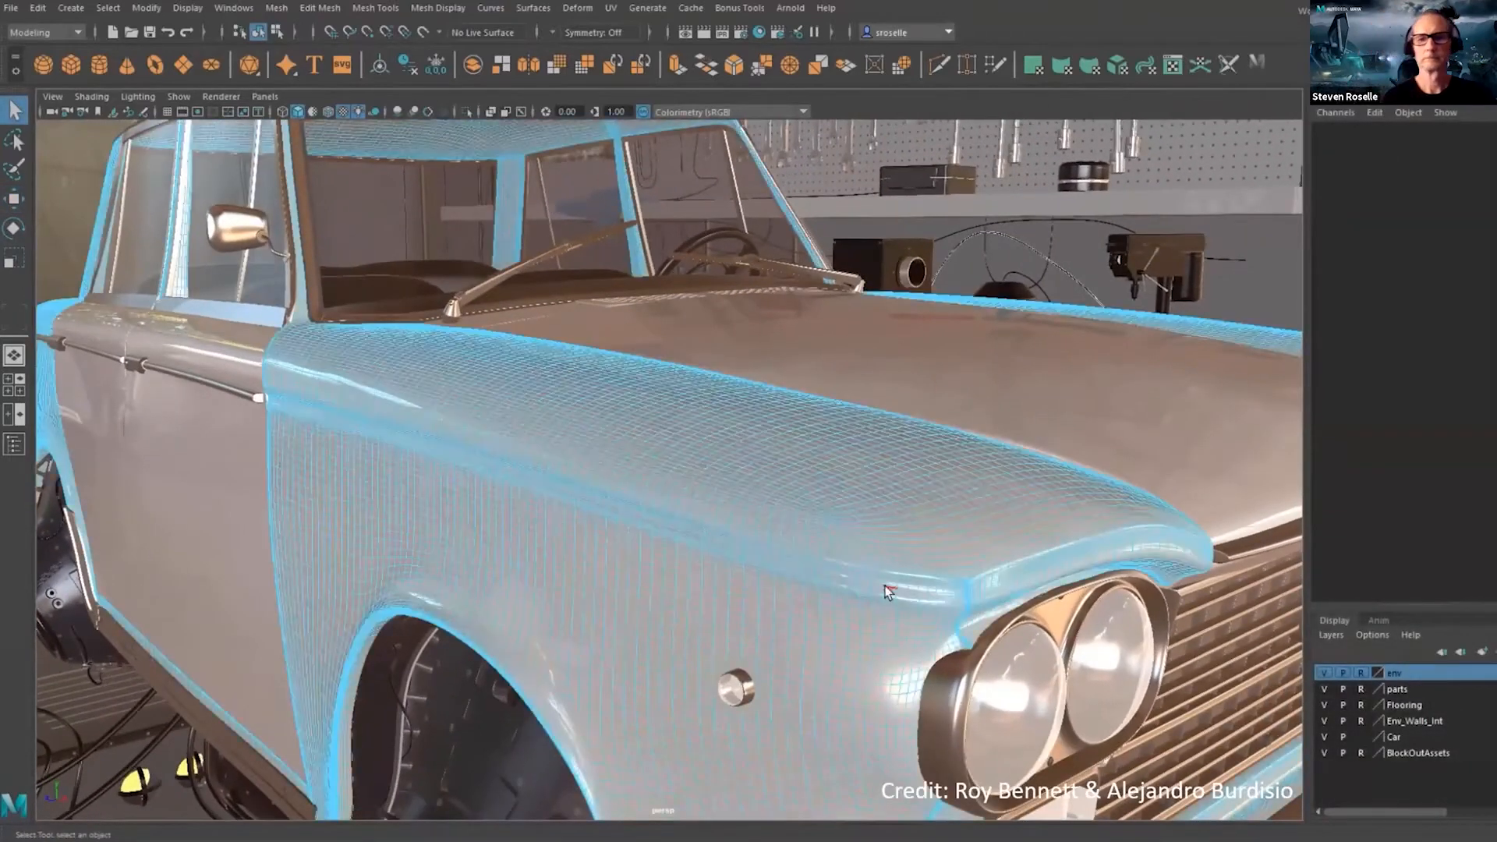
{"action": "left_click_drag", "start_coordinate": [885, 591], "coordinate": [826, 558], "text": "alt"}
{"action": "mouse_move", "coordinate": [827, 558]}
{"action": "right_mouse_down", "text": "alt"}
{"action": "mouse_move", "coordinate": [902, 682]}
{"action": "mouse_move", "coordinate": [885, 525]}
{"action": "mouse_move", "coordinate": [811, 568]}
{"action": "right_mouse_up", "text": "alt"}
{"action": "left_click_drag", "start_coordinate": [843, 577], "coordinate": [858, 596], "text": "alt"}
{"action": "left_click", "coordinate": [38, 8]}
{"action": "mouse_move", "coordinate": [147, 8]}
{"action": "mouse_move", "coordinate": [234, 396]}
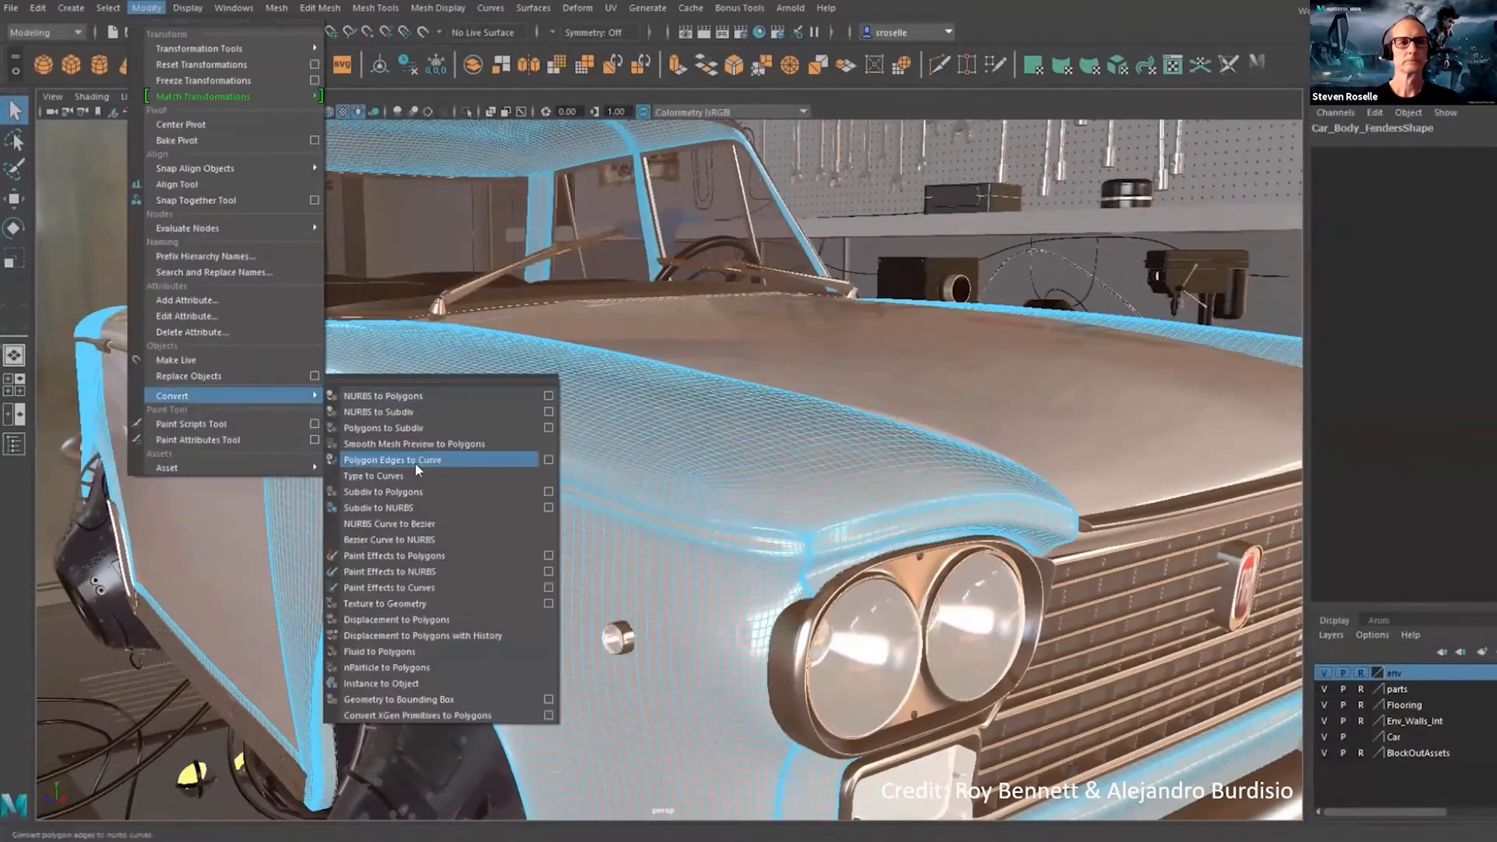
{"action": "left_click", "coordinate": [414, 462]}
- Attach the fender's edge curves into one continuous curve running from the door to above the headlights
{"action": "right_click_drag", "start_coordinate": [896, 546], "coordinate": [995, 618], "text": "alt"}
{"action": "left_click_drag", "start_coordinate": [995, 619], "coordinate": [948, 624], "text": "alt"}
{"action": "left_click", "coordinate": [860, 714]}
{"action": "left_click", "coordinate": [861, 714]}
{"action": "right_click_drag", "start_coordinate": [920, 737], "coordinate": [838, 677], "text": "alt"}
{"action": "right_click_drag", "start_coordinate": [1045, 698], "coordinate": [1082, 710], "text": "alt"}
{"action": "right_click_drag", "start_coordinate": [719, 559], "coordinate": [774, 593], "text": "shift"}
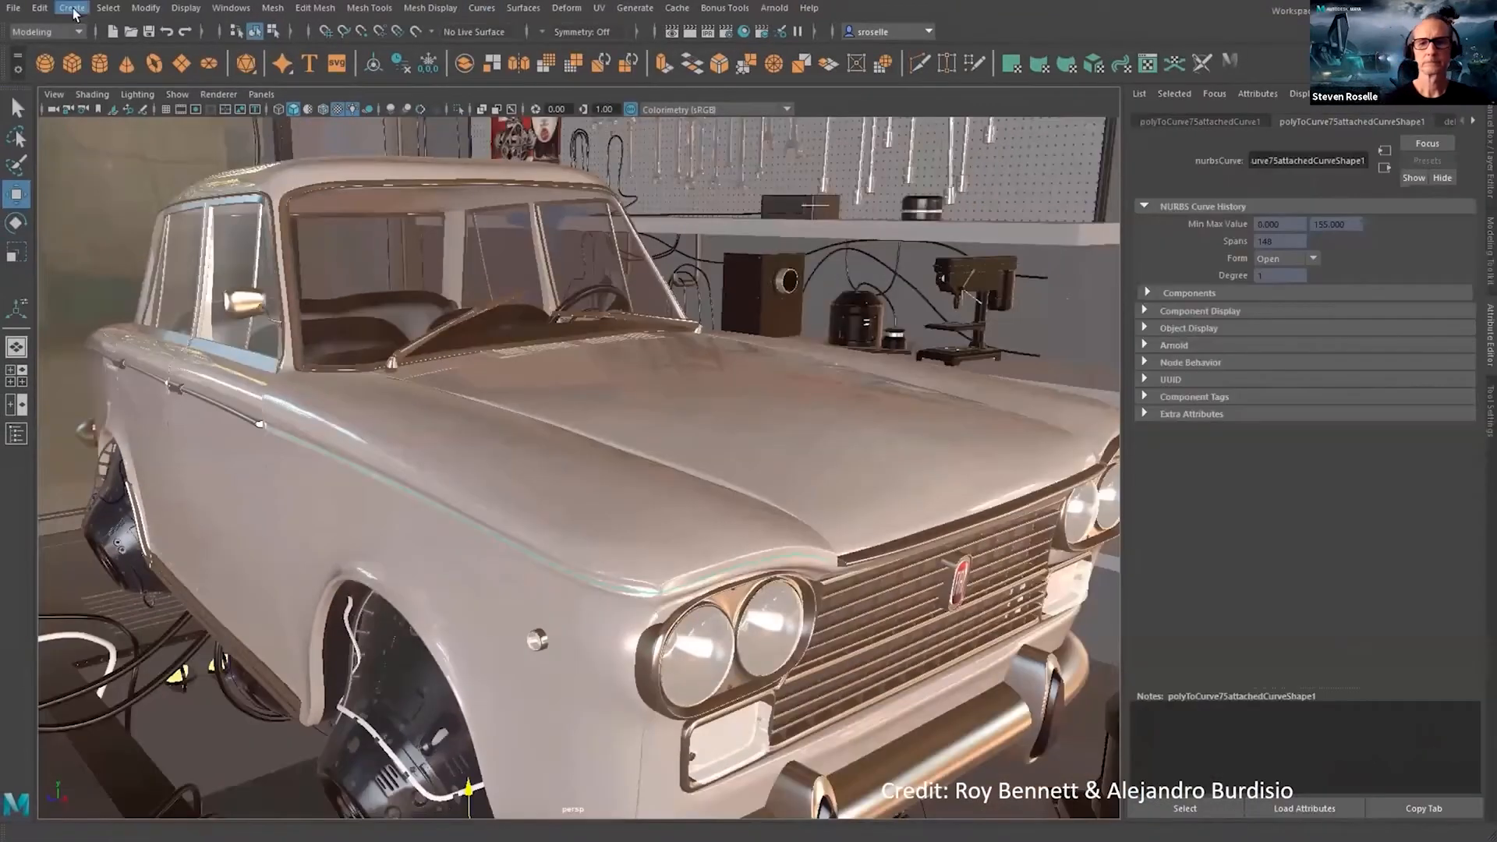
- Create a sweep mesh along the fender curve using Start to End interpolation with 46 steps
{"action": "left_click", "coordinate": [71, 8]}
{"action": "left_click", "coordinate": [152, 143]}
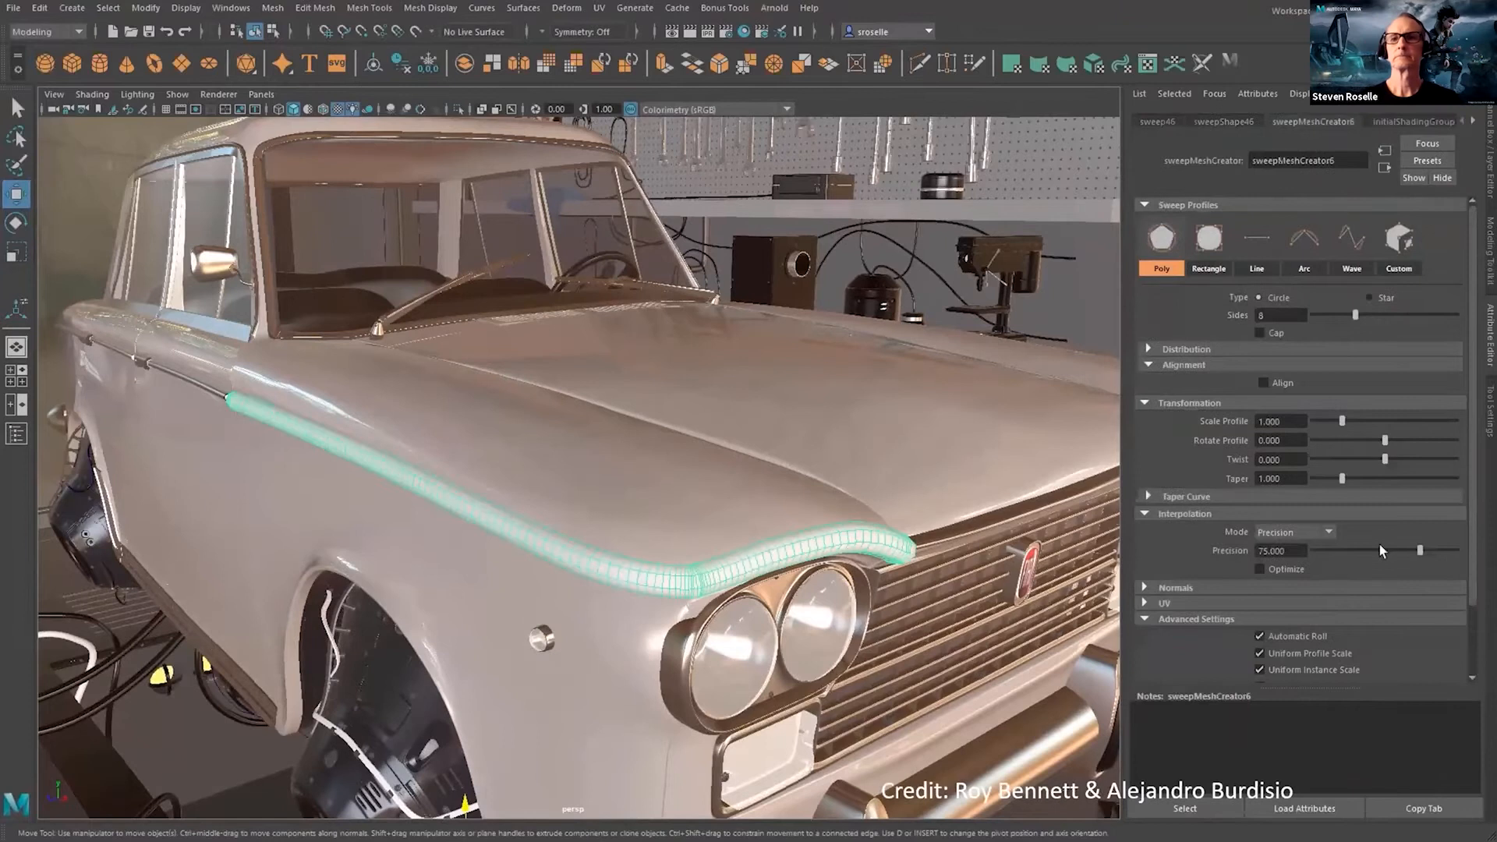
{"action": "left_click_drag", "start_coordinate": [1348, 549], "coordinate": [1445, 550]}
- Give the fender sweep a Custom profile using the curve object at the end of the door trim
{"action": "left_click_drag", "start_coordinate": [616, 569], "coordinate": [862, 551], "text": "alt"}
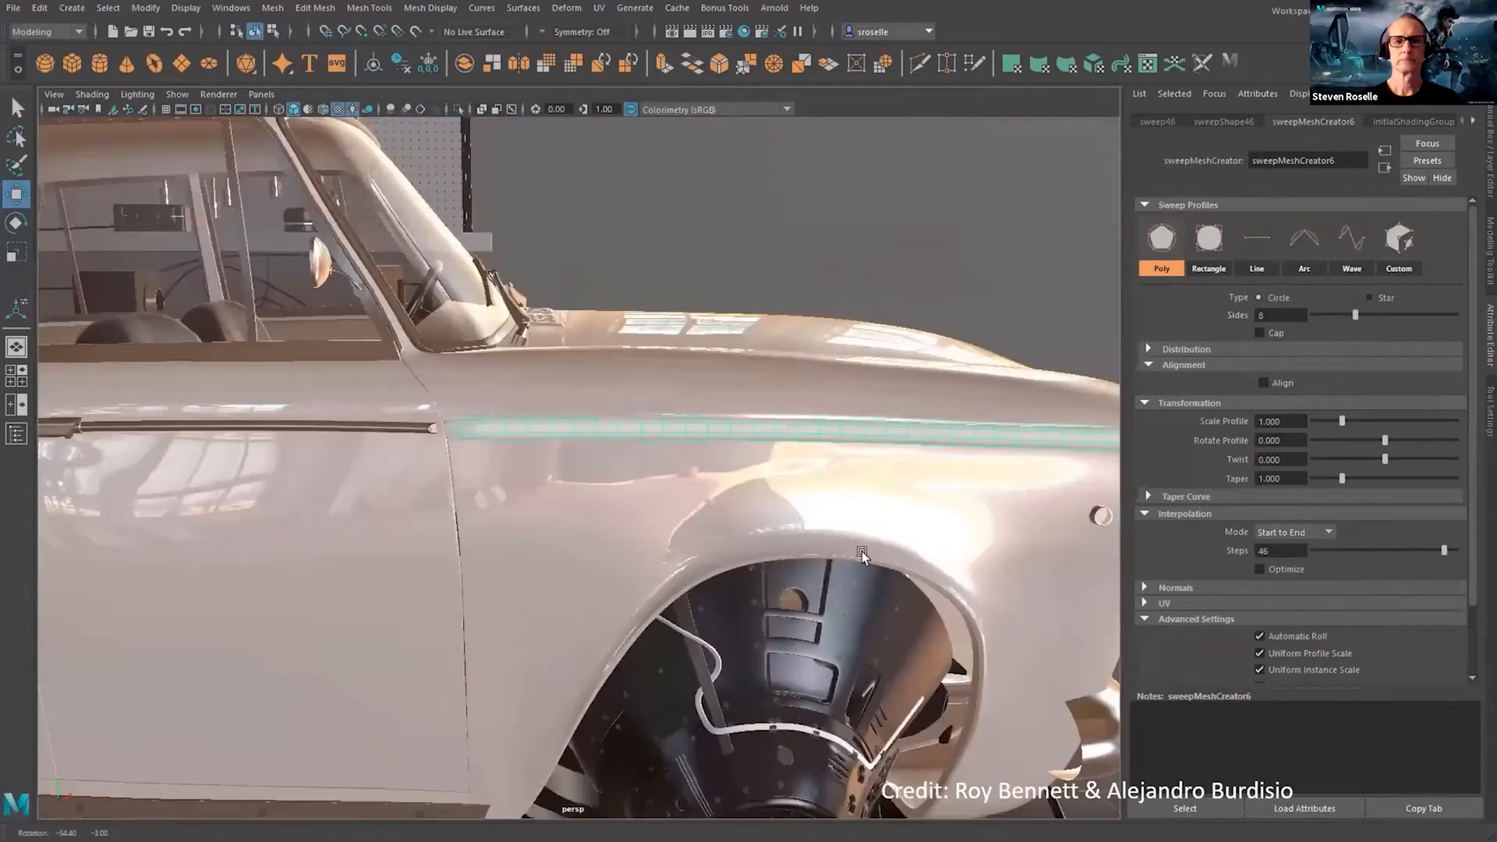
{"action": "right_click_drag", "start_coordinate": [546, 577], "coordinate": [686, 618], "text": "alt"}
{"action": "middle_click_drag", "start_coordinate": [685, 618], "coordinate": [924, 530], "text": "alt"}
{"action": "left_click", "coordinate": [1399, 268]}
{"action": "left_click", "coordinate": [989, 315]}
{"action": "left_click", "coordinate": [995, 335]}
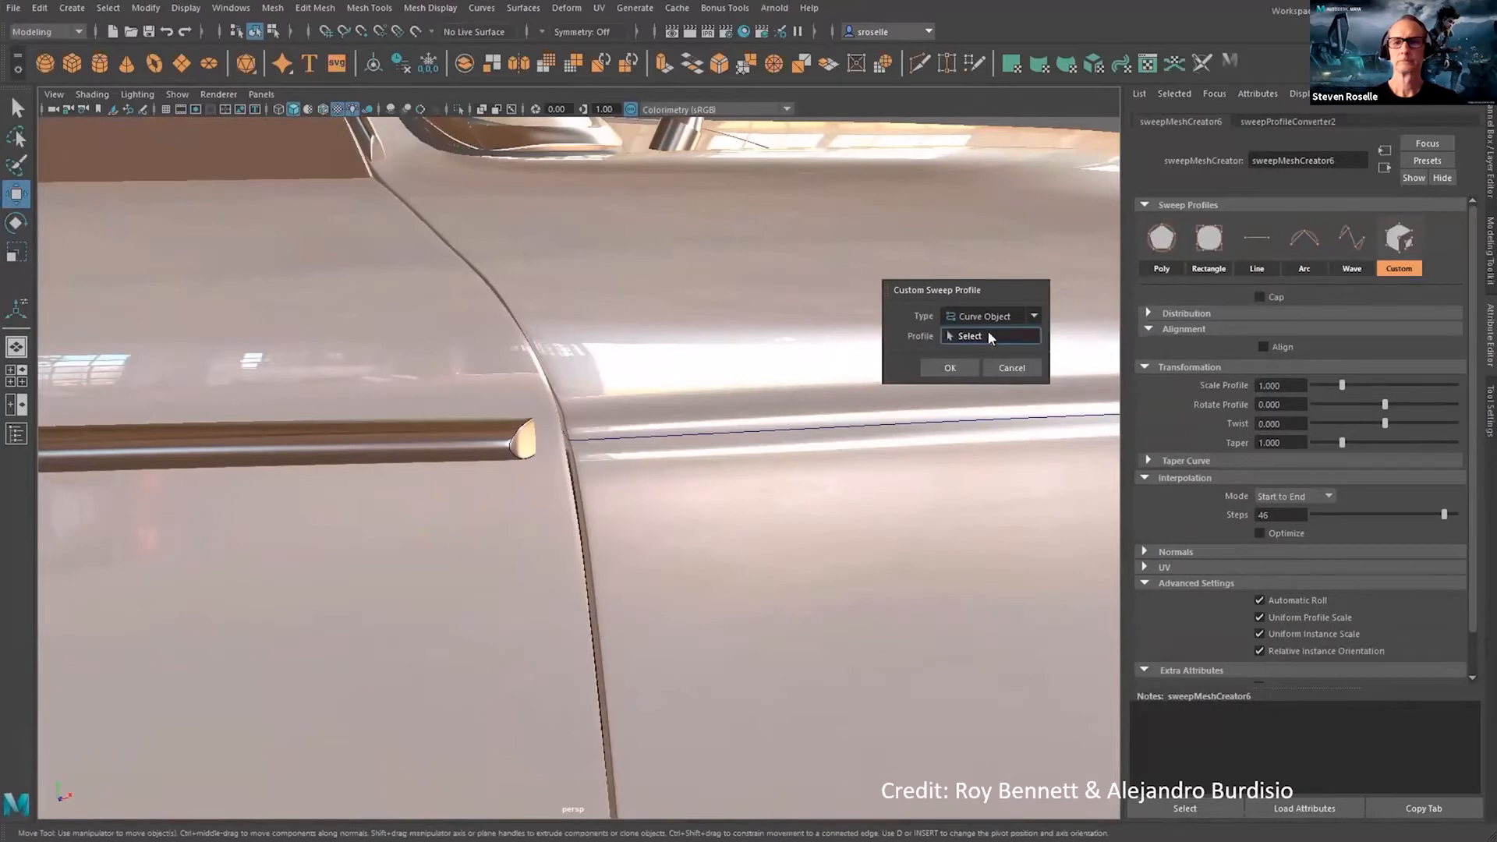
{"action": "left_click", "coordinate": [511, 435]}
- Examine the swept trim along the fender from the door to the headlights
{"action": "left_click_drag", "start_coordinate": [680, 520], "coordinate": [601, 558], "text": "alt"}
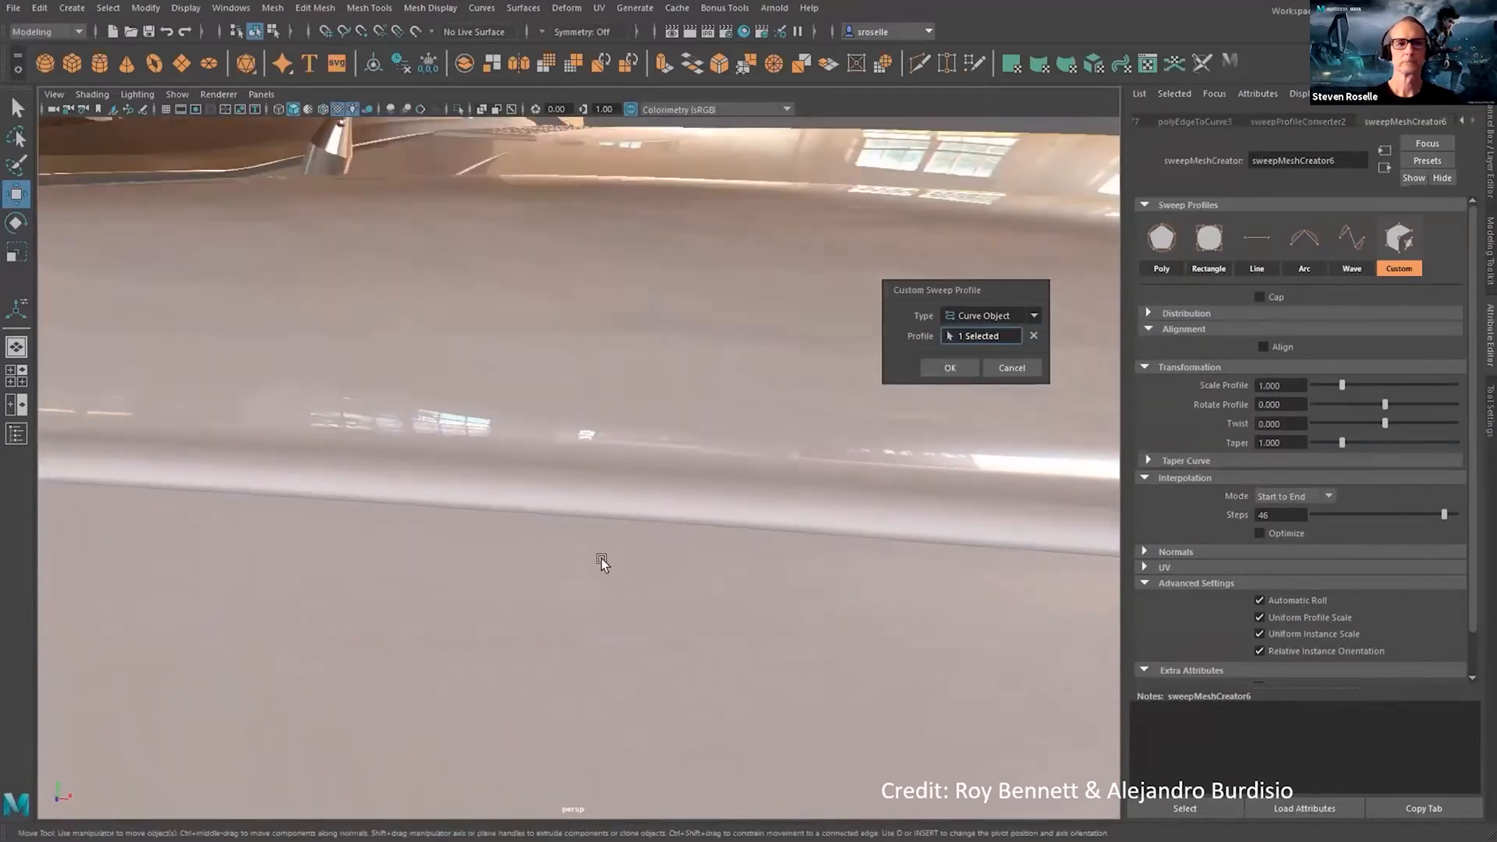
{"action": "right_click_drag", "start_coordinate": [601, 559], "coordinate": [665, 572], "text": "alt"}
{"action": "left_click_drag", "start_coordinate": [664, 573], "coordinate": [810, 521], "text": "alt"}
{"action": "right_click_drag", "start_coordinate": [782, 520], "coordinate": [906, 600]}
{"action": "left_click", "coordinate": [865, 652]}
{"action": "left_click_drag", "start_coordinate": [857, 655], "coordinate": [856, 614], "text": "alt"}
{"action": "key", "text": "ctrl+z"}
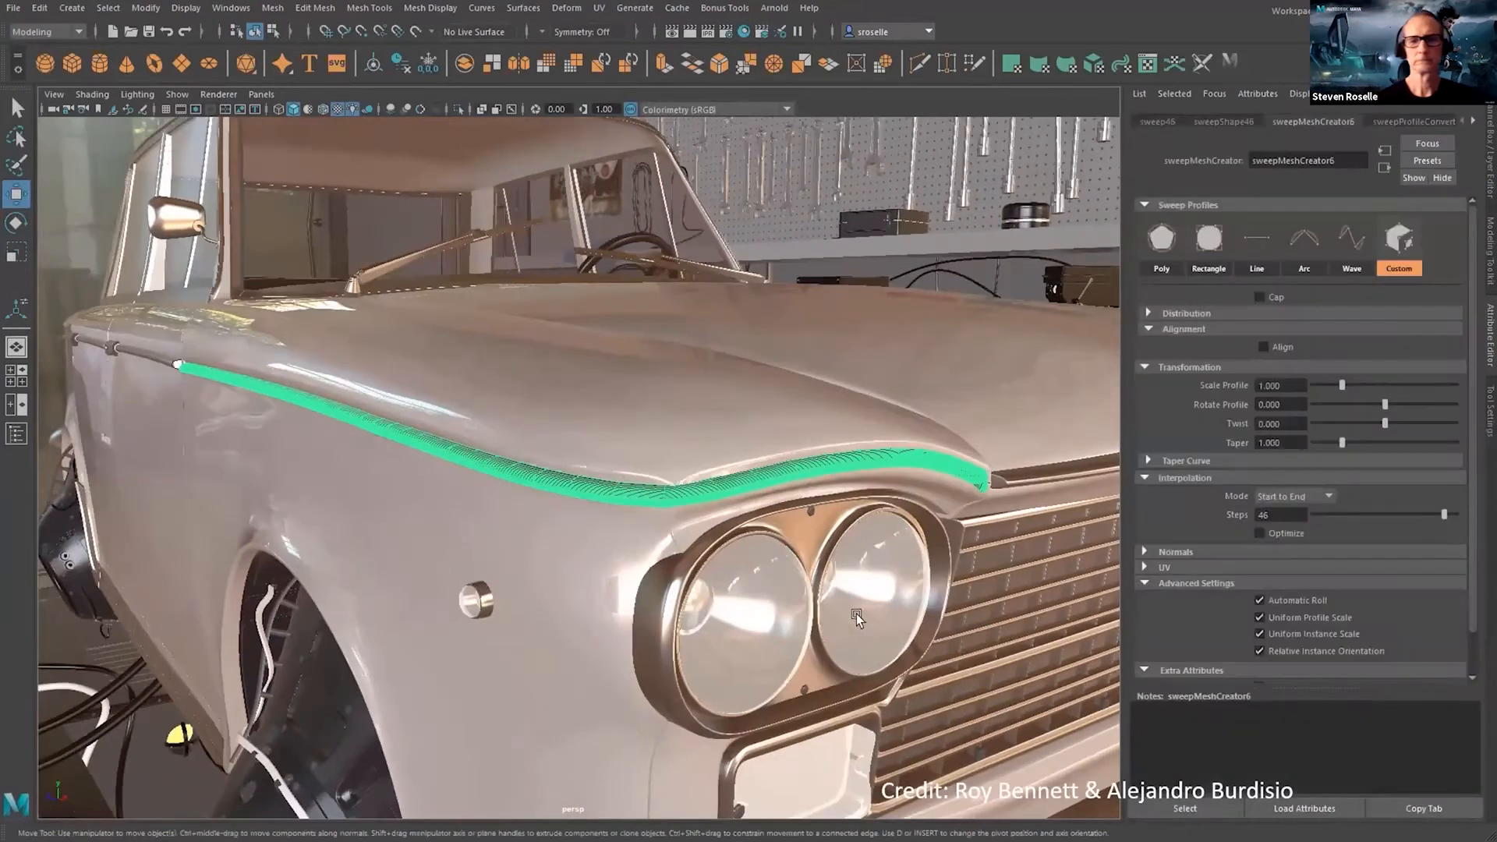
- Turn on Optimize for the fender trim sweep with 75 steps and deselect it
{"action": "left_click_drag", "start_coordinate": [1057, 613], "coordinate": [1107, 593], "text": "alt"}
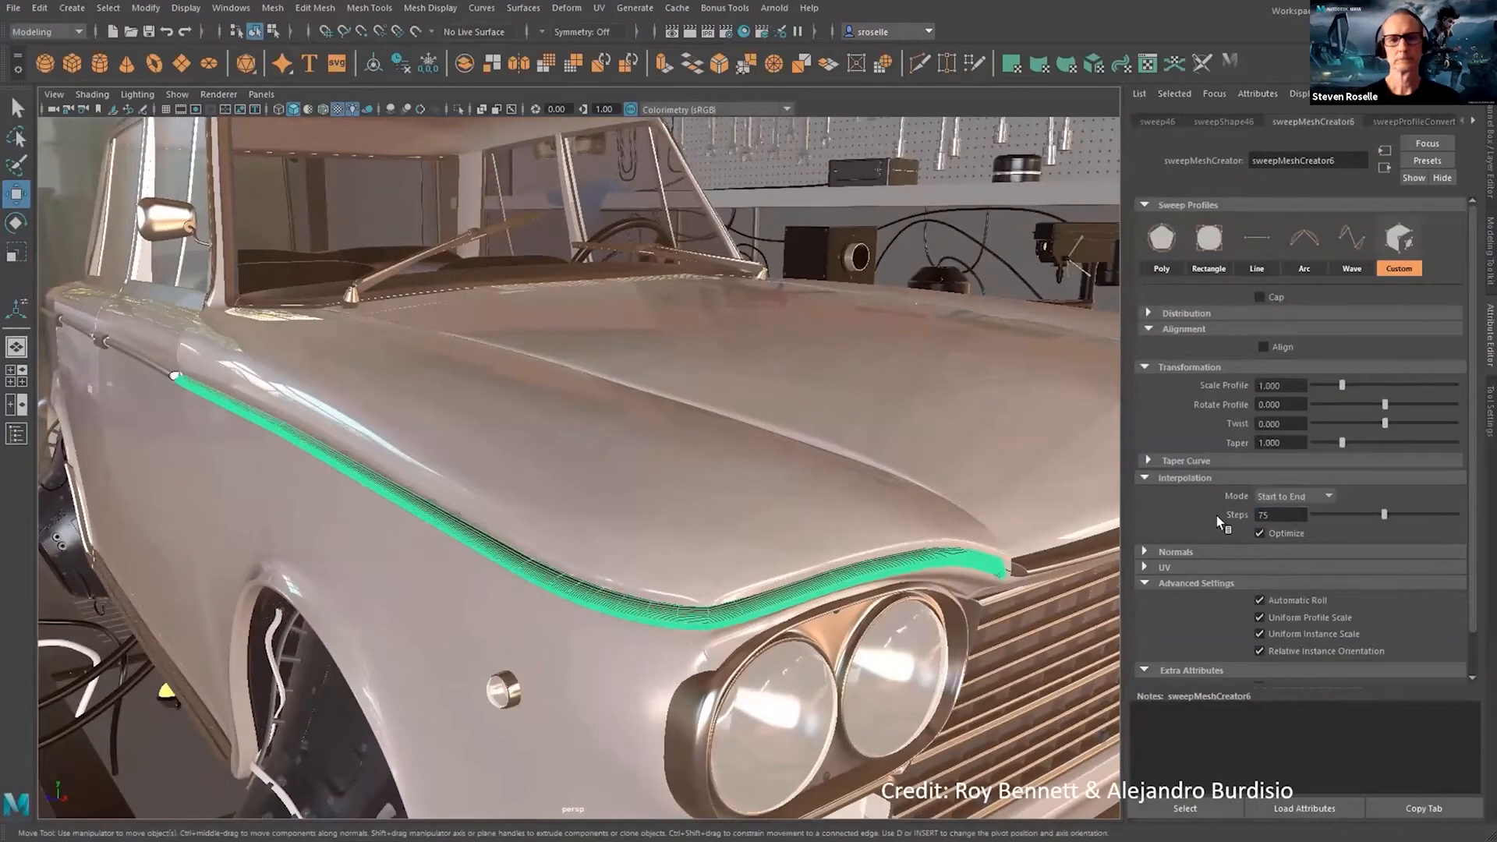
{"action": "left_click", "coordinate": [763, 654]}
{"action": "left_click_drag", "start_coordinate": [763, 654], "coordinate": [803, 679], "text": "alt"}
{"action": "right_click_drag", "start_coordinate": [803, 679], "coordinate": [591, 630], "text": "alt"}
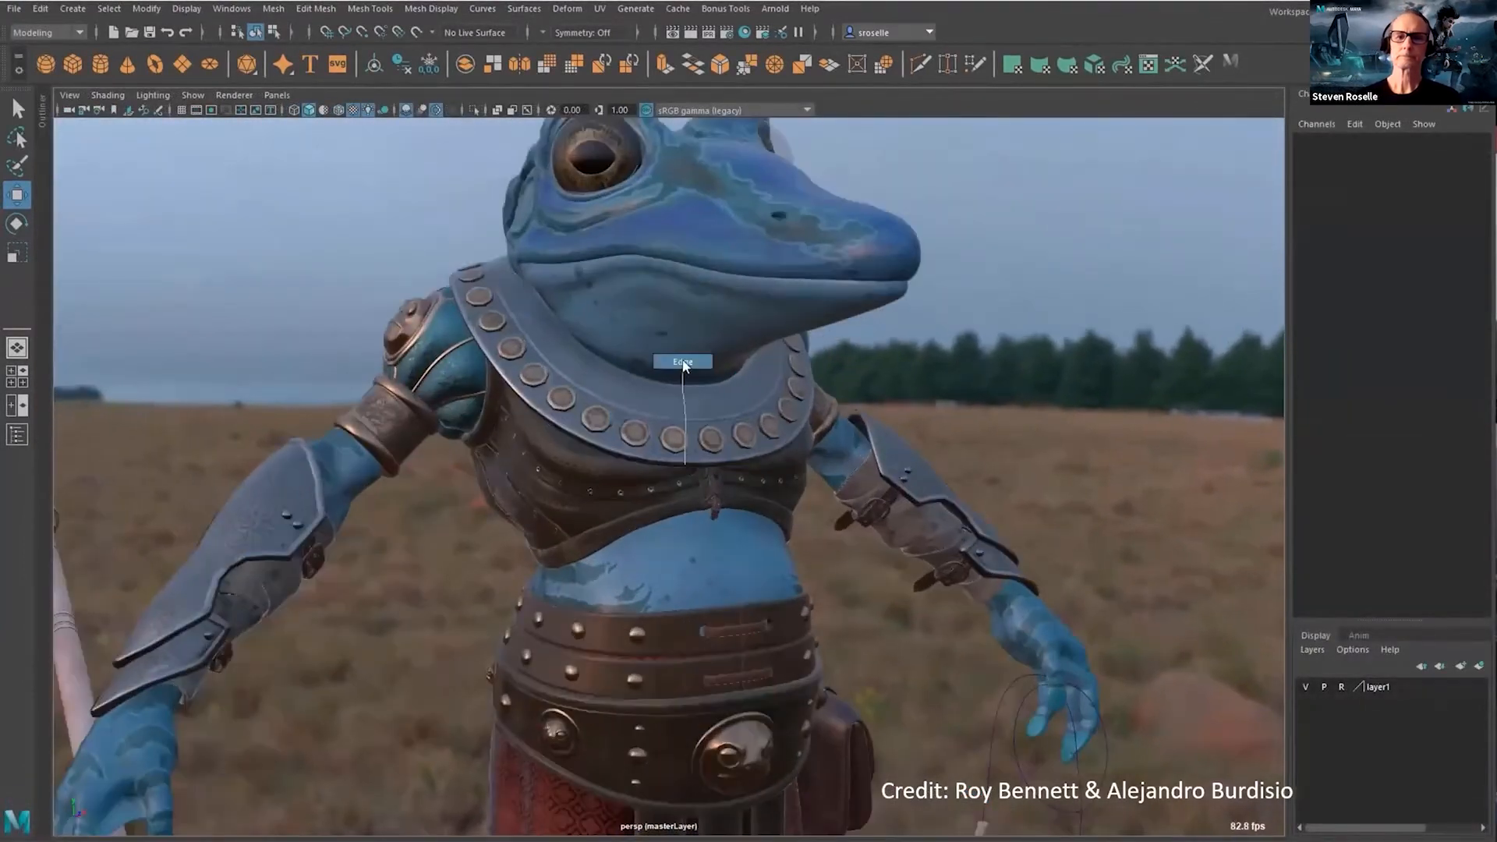
- Select the outer edge loop of the frog character's collar and convert it to a curve
{"action": "left_click", "coordinate": [680, 360]}
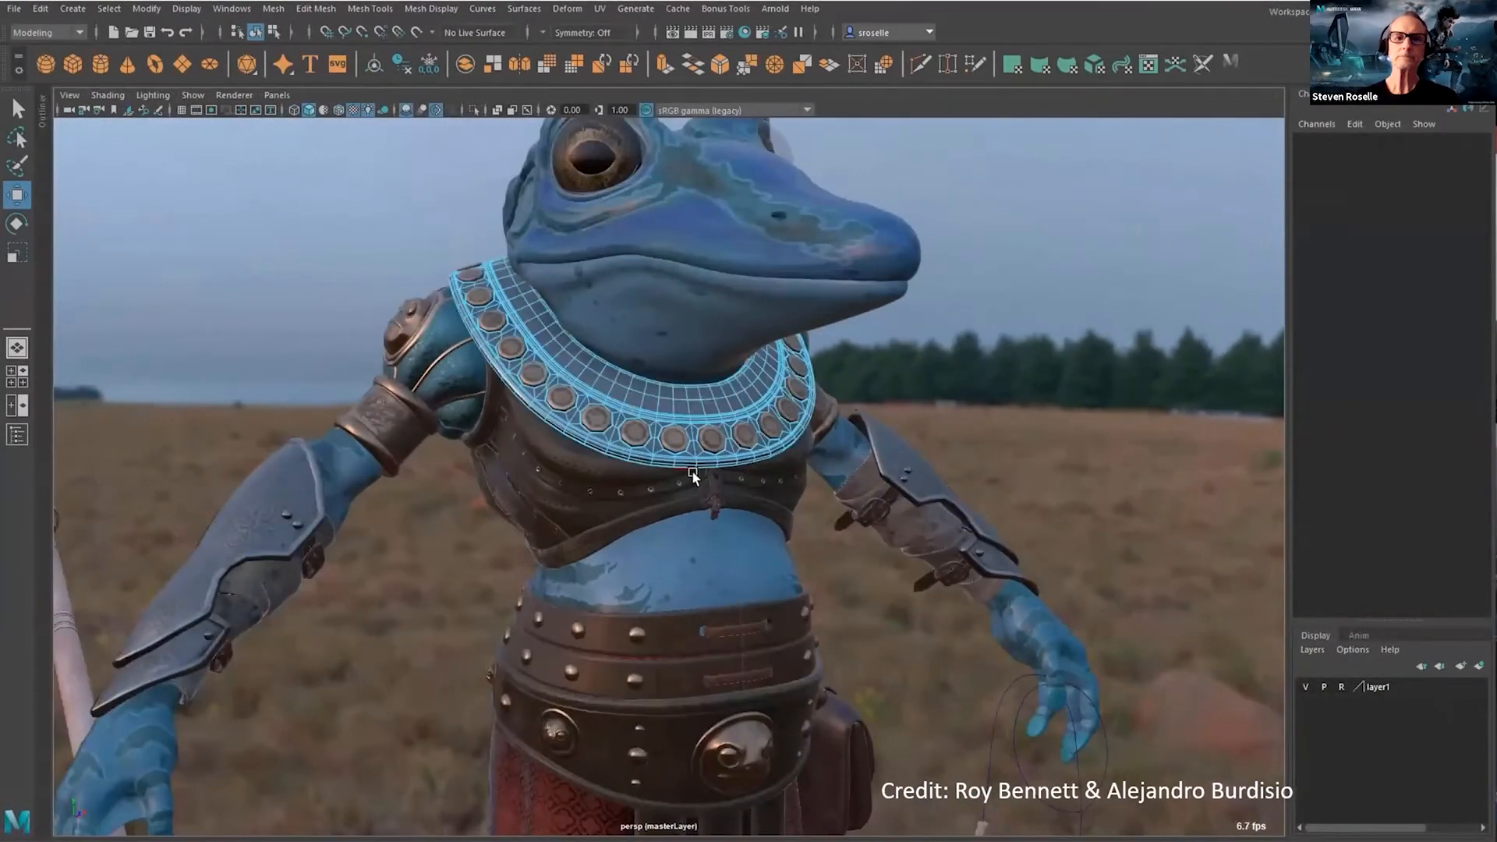
{"action": "left_click", "coordinate": [160, 15]}
{"action": "mouse_move", "coordinate": [234, 385]}
{"action": "left_click", "coordinate": [499, 446]}
- Create a sweep mesh along the collar's edge curve and assign the armor's existing material to it
{"action": "left_click", "coordinate": [78, 10]}
{"action": "left_click", "coordinate": [109, 147]}
{"action": "left_click_drag", "start_coordinate": [829, 514], "coordinate": [760, 511], "text": "alt"}
{"action": "right_click", "coordinate": [760, 511]}
{"action": "left_click", "coordinate": [761, 512]}
{"action": "right_click_drag", "start_coordinate": [760, 512], "coordinate": [936, 806]}
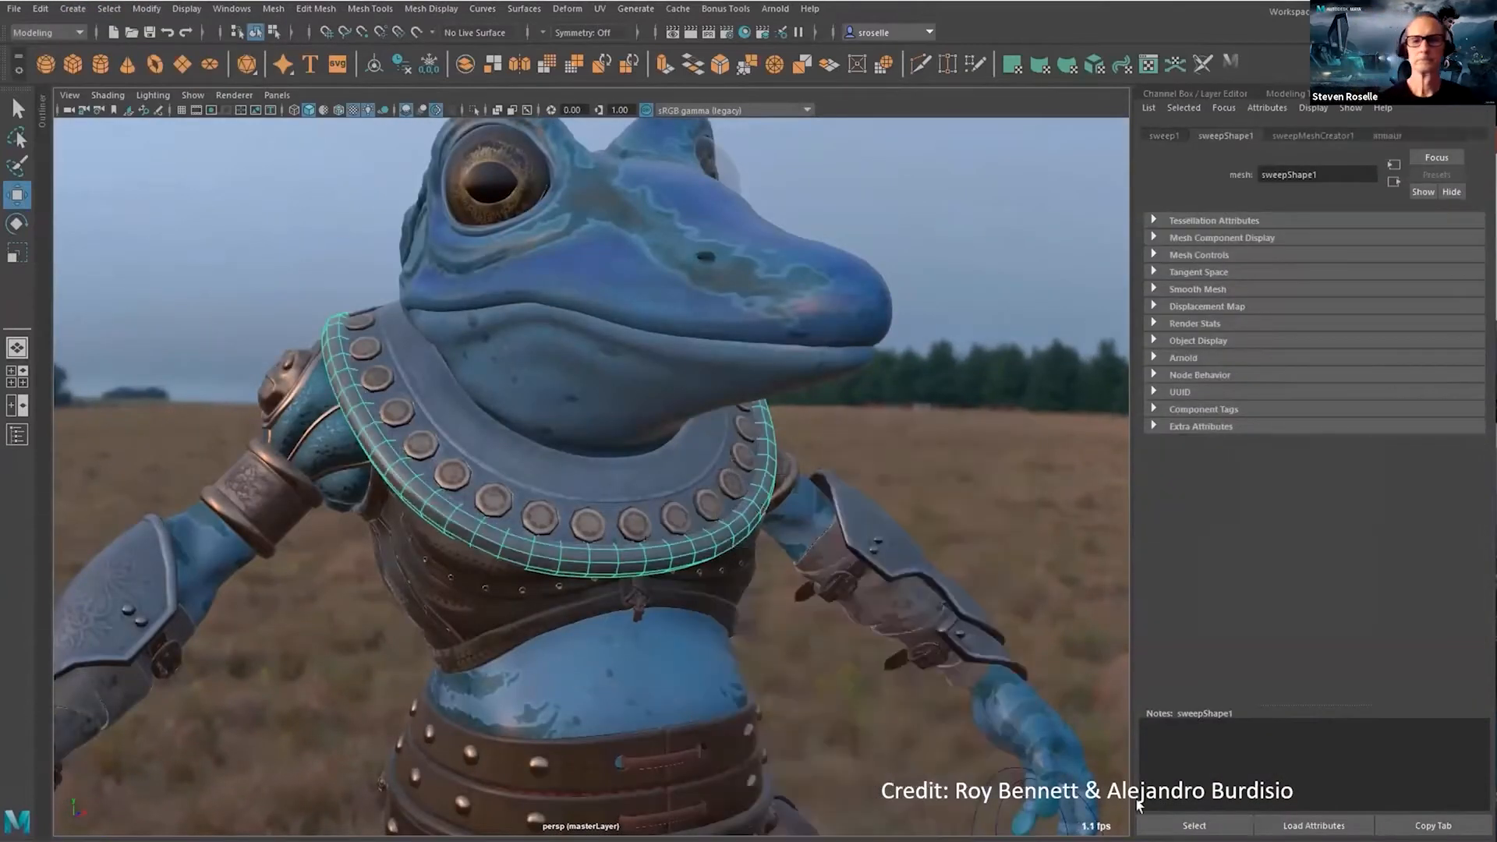
- Open the collar sweep's creator settings and, after comparing Rectangle and Arc, set its profile to Line
{"action": "left_click", "coordinate": [1311, 136]}
{"action": "left_click", "coordinate": [1194, 825]}
{"action": "scroll", "coordinate": [932, 339], "scroll_direction": "up", "scroll_amount": 3}
{"action": "left_click", "coordinate": [1218, 255]}
{"action": "left_click", "coordinate": [1267, 256]}
{"action": "left_click", "coordinate": [1316, 262]}
{"action": "left_click", "coordinate": [1278, 262]}
- Set the collar sweep's scale profile to 2.031 and align it Left horizontally and Top vertically
{"action": "left_click_drag", "start_coordinate": [1357, 405], "coordinate": [1398, 421]}
{"action": "left_click", "coordinate": [1273, 366]}
{"action": "left_click", "coordinate": [1300, 401]}
{"action": "left_click", "coordinate": [1298, 403]}
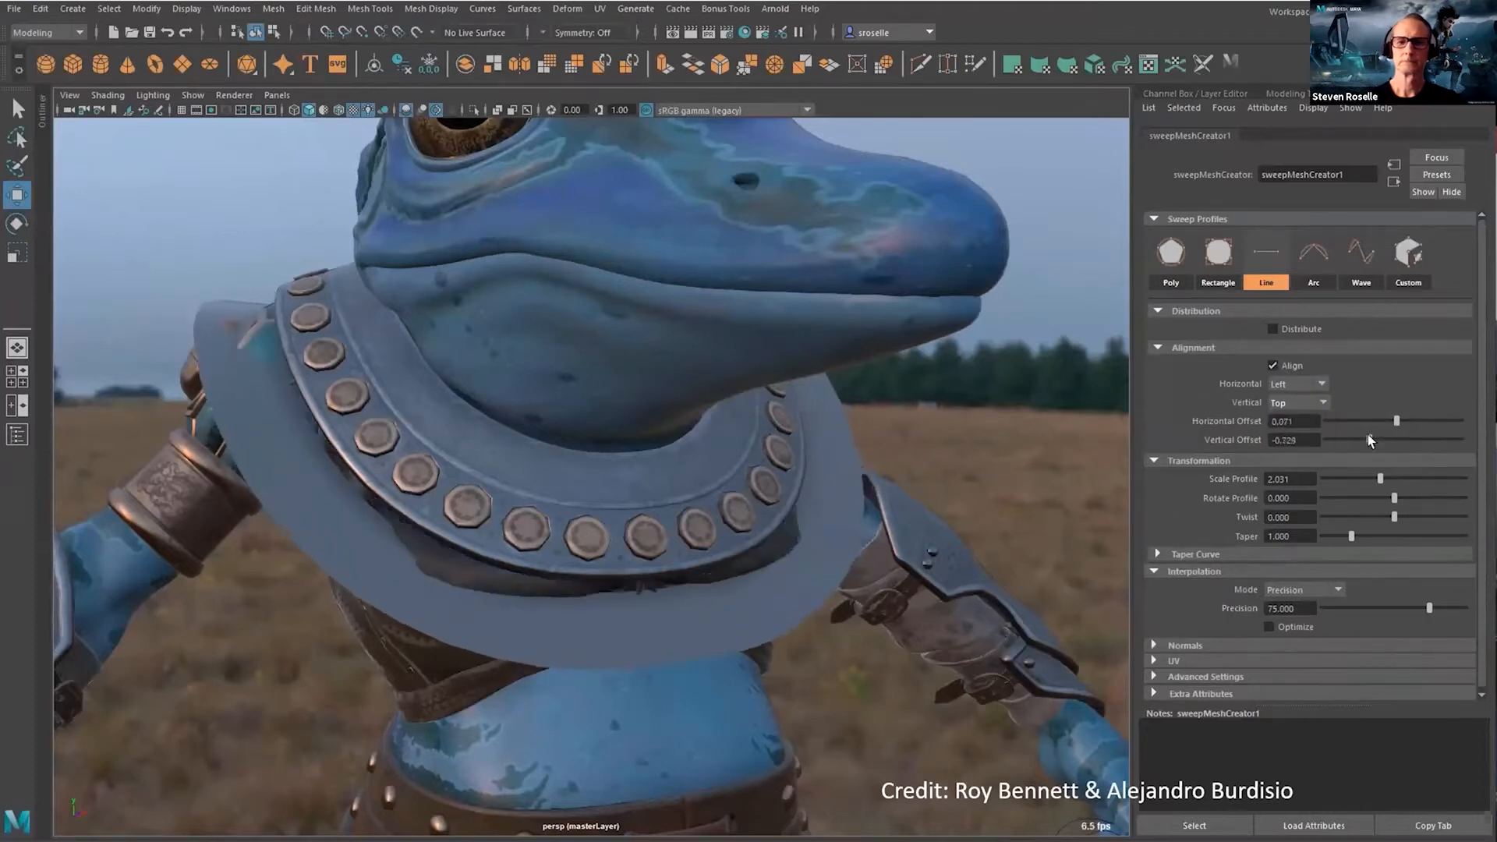
- Set the collar sweep's scale profile to 2.417, rotate its profile to -28 and align it vertically to Bottom
{"action": "mouse_move", "coordinate": [1381, 479]}
{"action": "left_mouse_down"}
{"action": "mouse_move", "coordinate": [1405, 478]}
{"action": "mouse_move", "coordinate": [1392, 479]}
{"action": "left_mouse_up"}
{"action": "left_click_drag", "start_coordinate": [1394, 497], "coordinate": [1388, 497]}
{"action": "left_click", "coordinate": [1299, 403]}
{"action": "left_click", "coordinate": [1294, 451]}
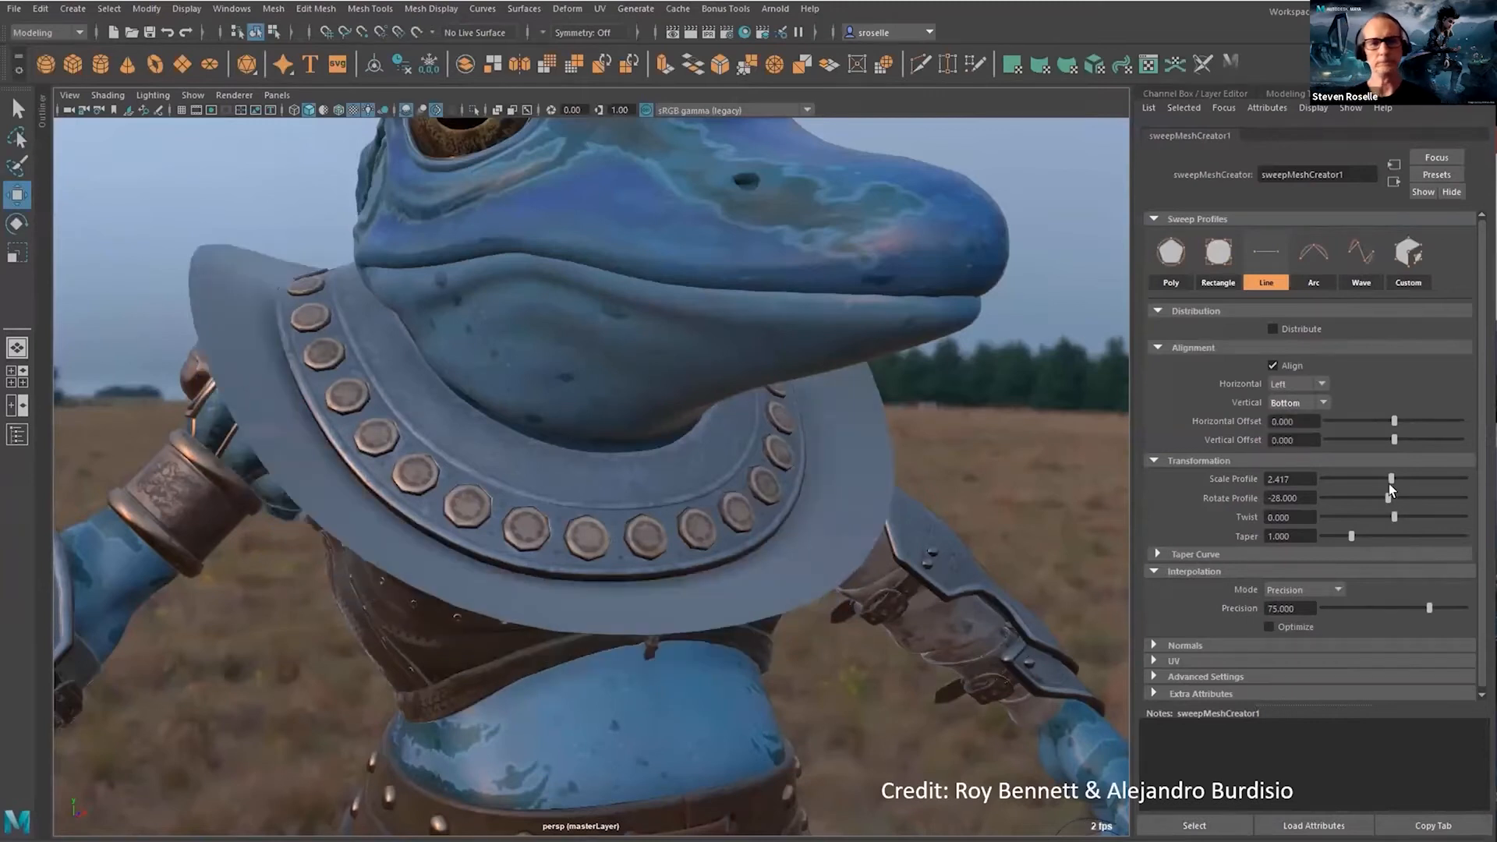
- Switch the collar sweep's profile to Wave and increase its cycles and segments to ruffle the trim
{"action": "left_click", "coordinate": [1358, 265]}
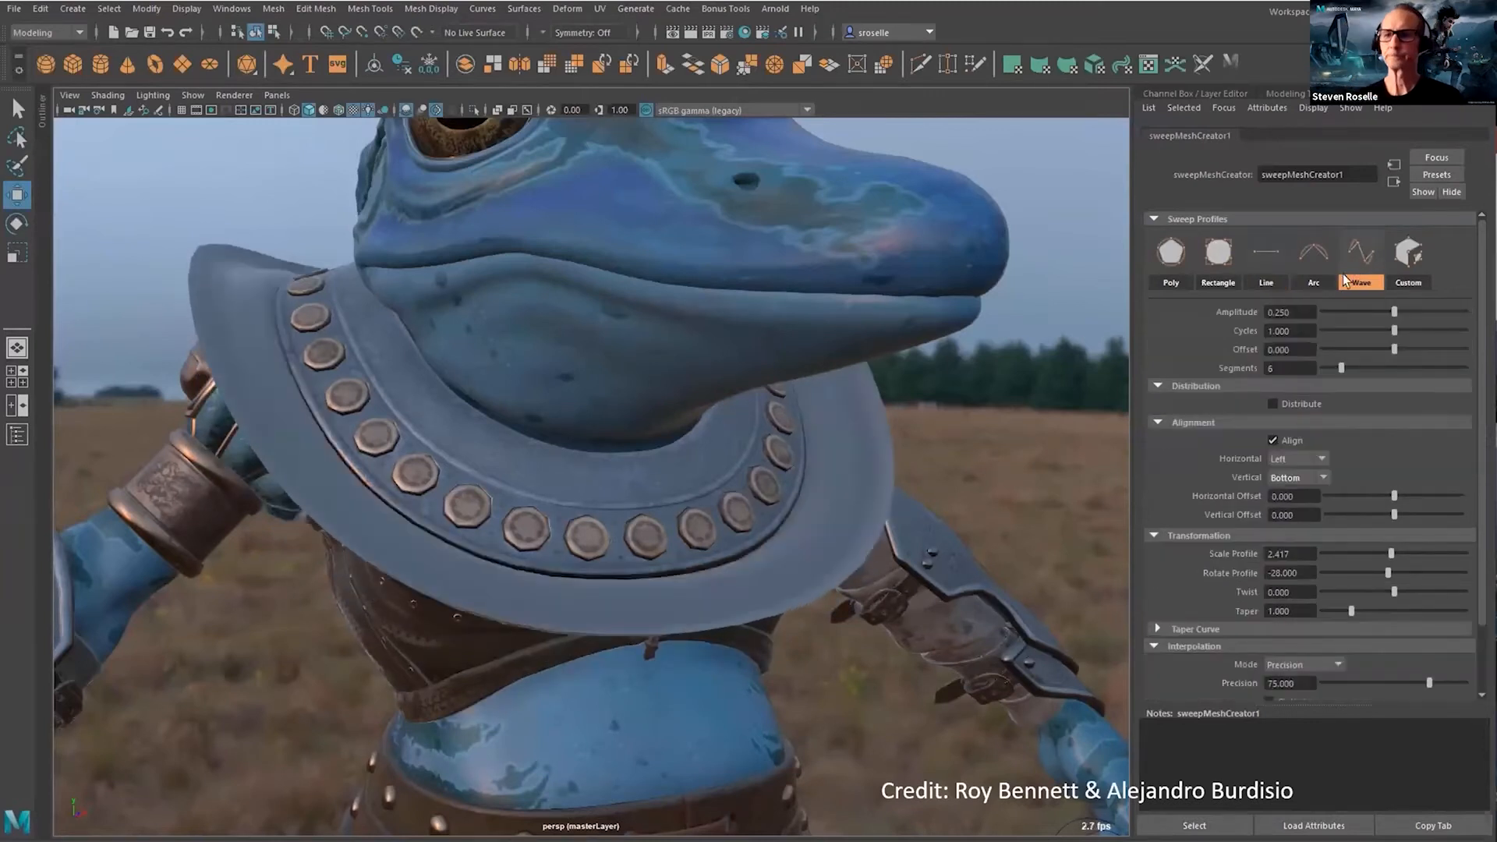
{"action": "left_click_drag", "start_coordinate": [1402, 333], "coordinate": [1430, 333]}
{"action": "left_click_drag", "start_coordinate": [1391, 554], "coordinate": [1391, 574]}
{"action": "left_click_drag", "start_coordinate": [1341, 368], "coordinate": [1353, 372]}
- Create a sweep mesh along the looped bolas curve under the hand and set its scale profile to 0.417
{"action": "left_click_drag", "start_coordinate": [881, 468], "coordinate": [1049, 508], "text": "alt"}
{"action": "scroll", "coordinate": [448, 404], "scroll_direction": "down", "scroll_amount": 5}
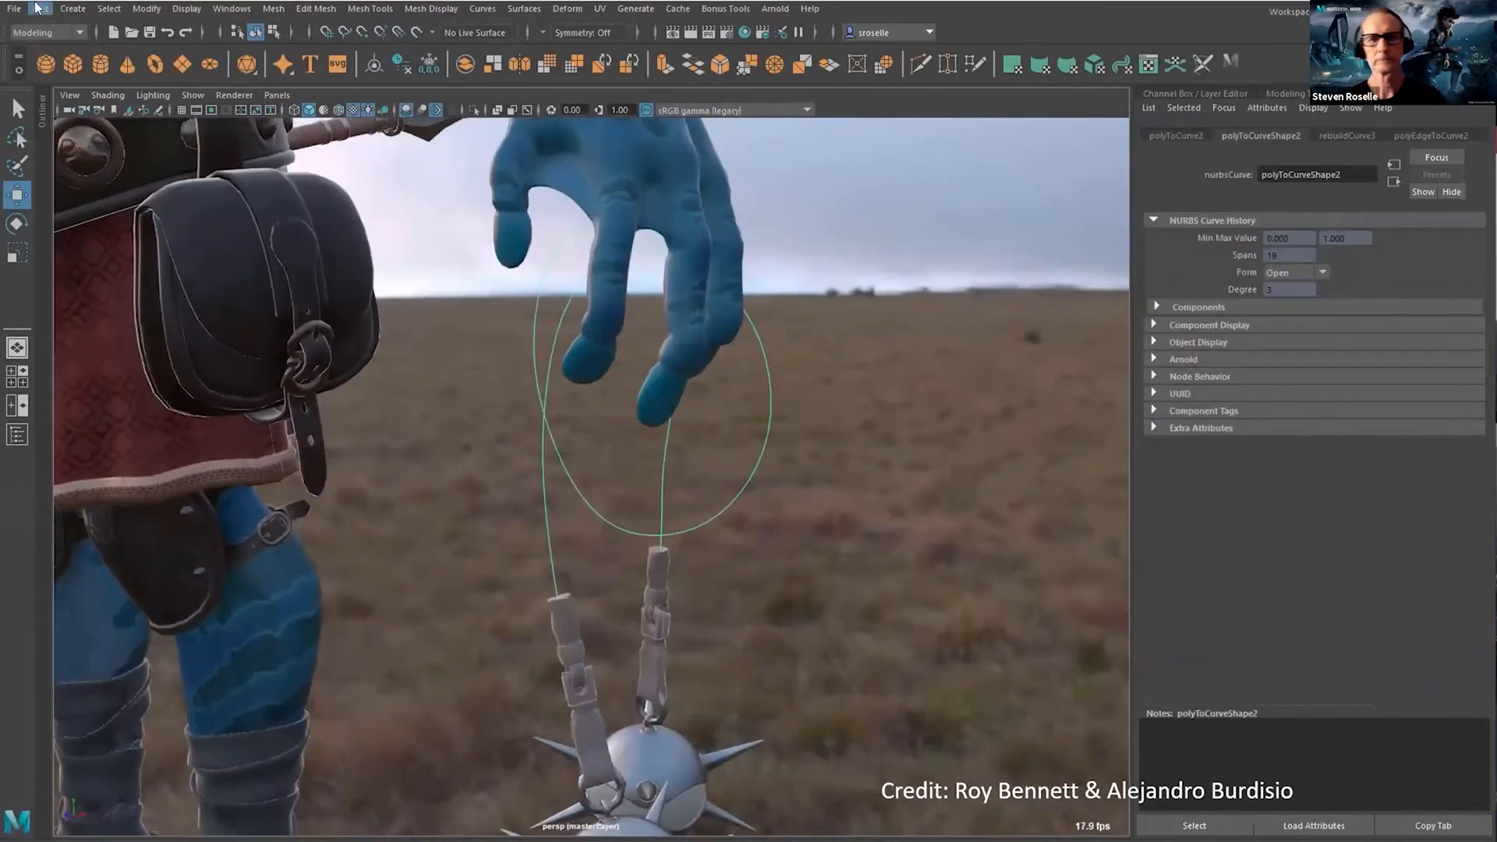
{"action": "left_click", "coordinate": [72, 9]}
{"action": "left_click", "coordinate": [168, 150]}
{"action": "right_click_drag", "start_coordinate": [649, 437], "coordinate": [903, 503], "text": "alt"}
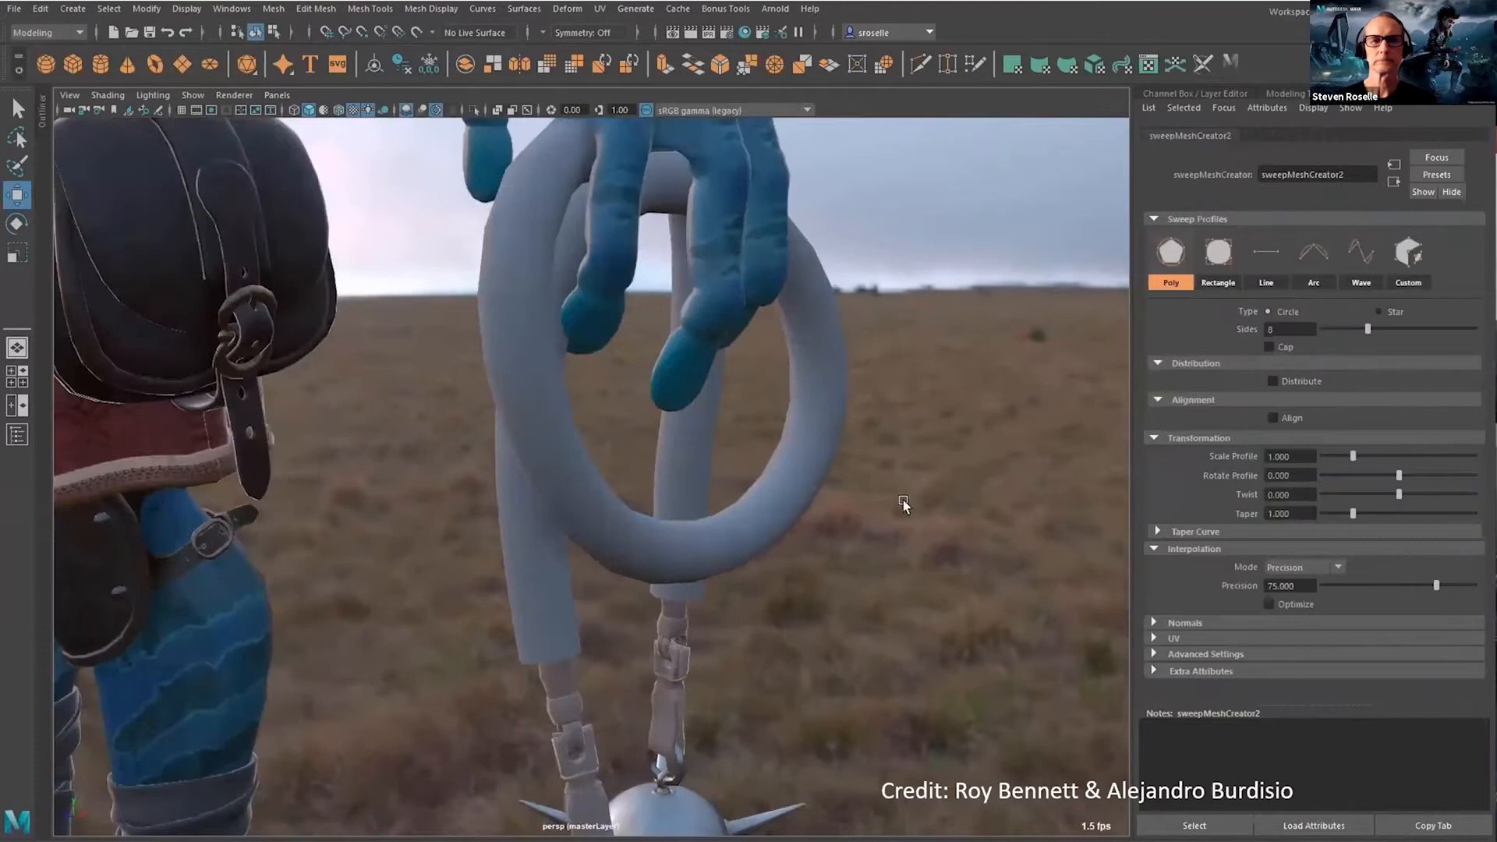
{"action": "left_click_drag", "start_coordinate": [1354, 456], "coordinate": [1335, 457]}
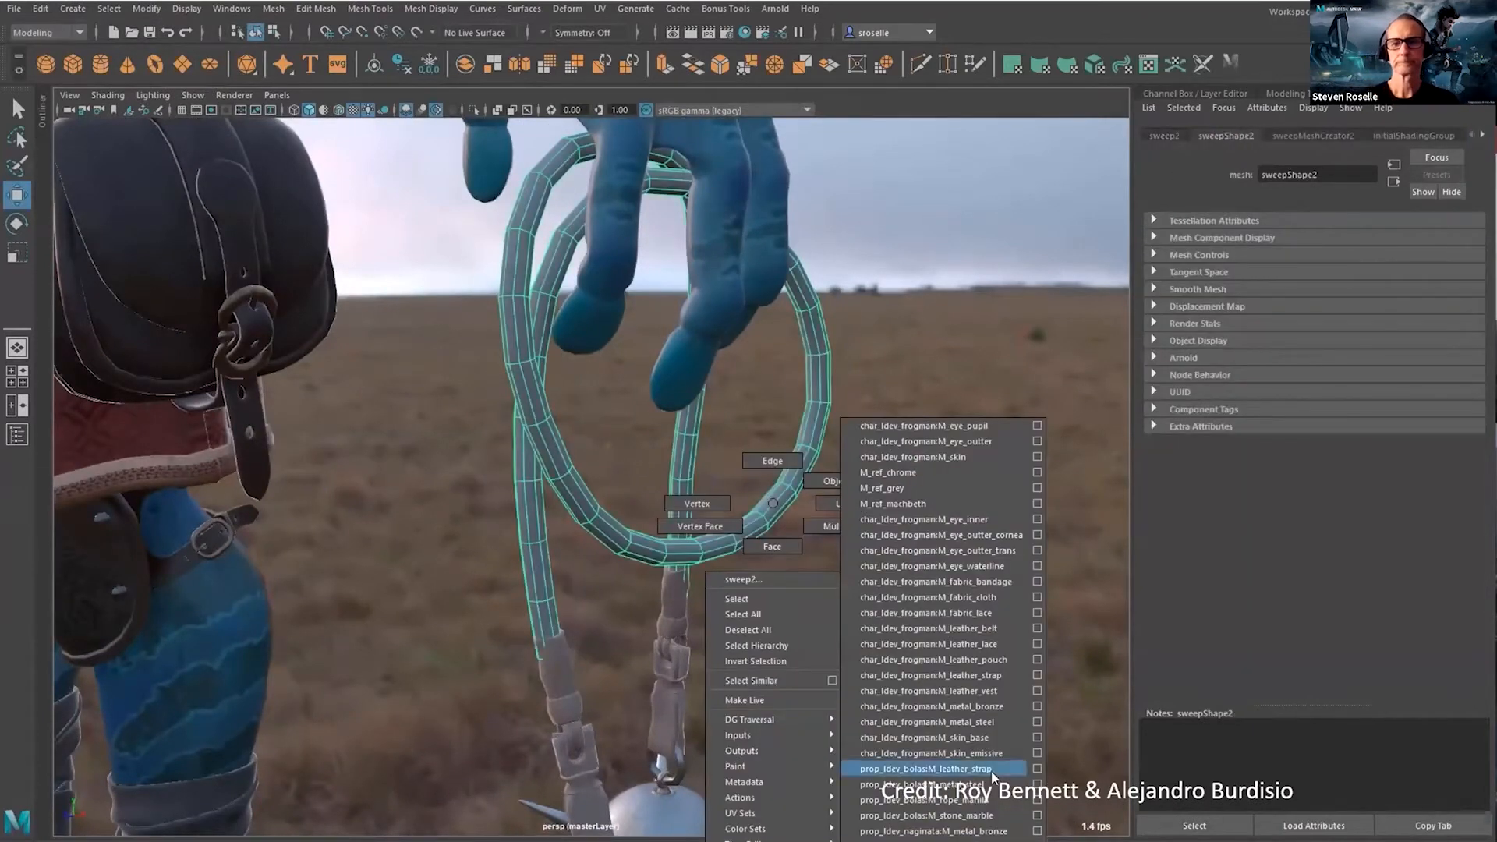
- Assign prop_ldev_bolas:M_leather_strap to the bolas sweep and distribute its profile radially as 5 instances
{"action": "left_click", "coordinate": [991, 770]}
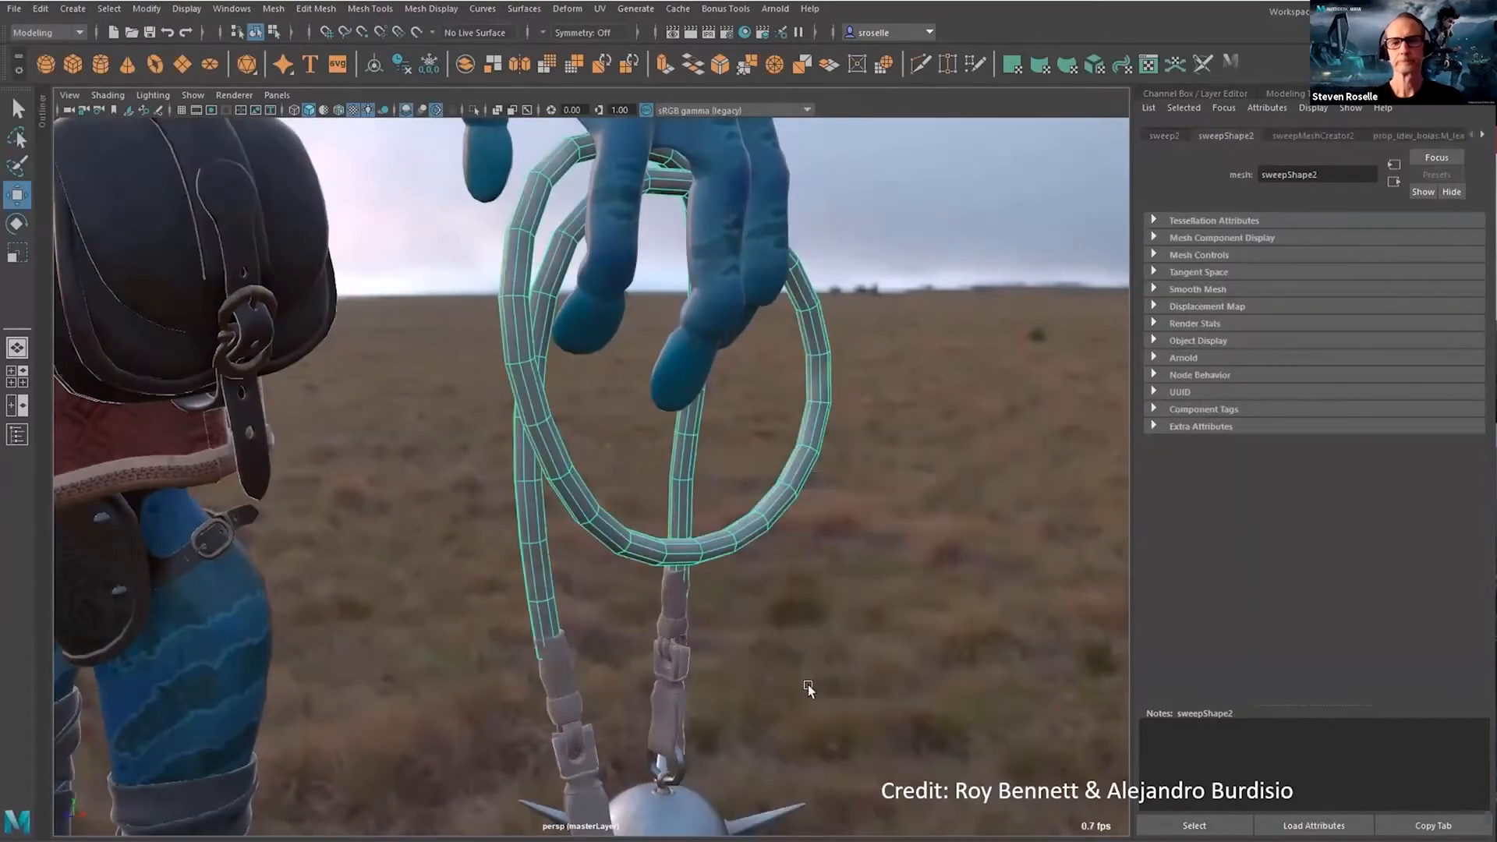
{"action": "left_click", "coordinate": [1342, 134]}
{"action": "left_click", "coordinate": [1083, 633]}
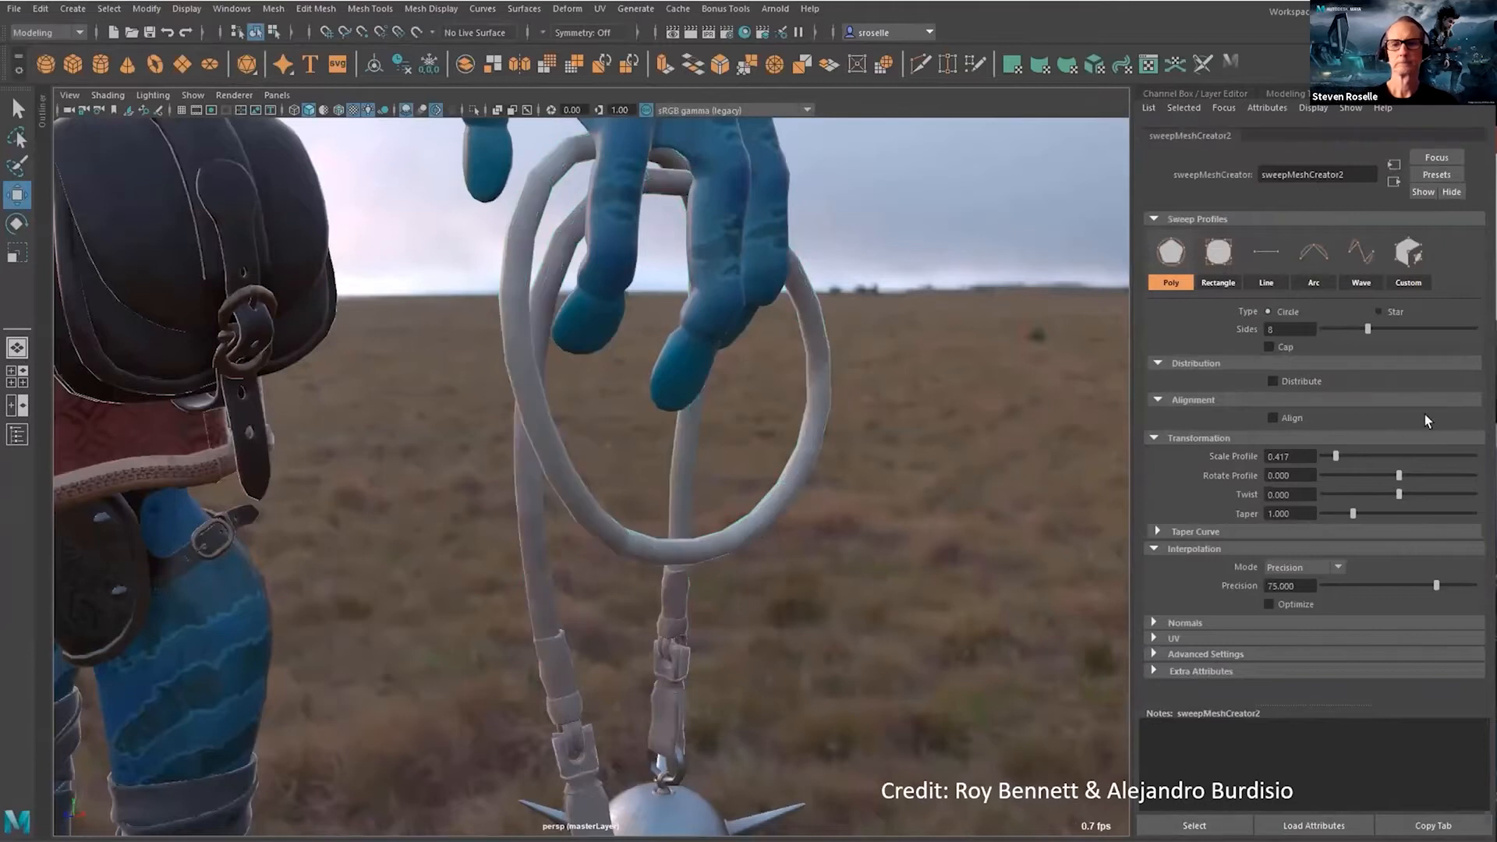
{"action": "left_click", "coordinate": [1276, 382]}
{"action": "mouse_move", "coordinate": [1405, 424]}
{"action": "left_mouse_down"}
{"action": "mouse_move", "coordinate": [1348, 418]}
{"action": "mouse_move", "coordinate": [1395, 431]}
{"action": "left_mouse_up"}
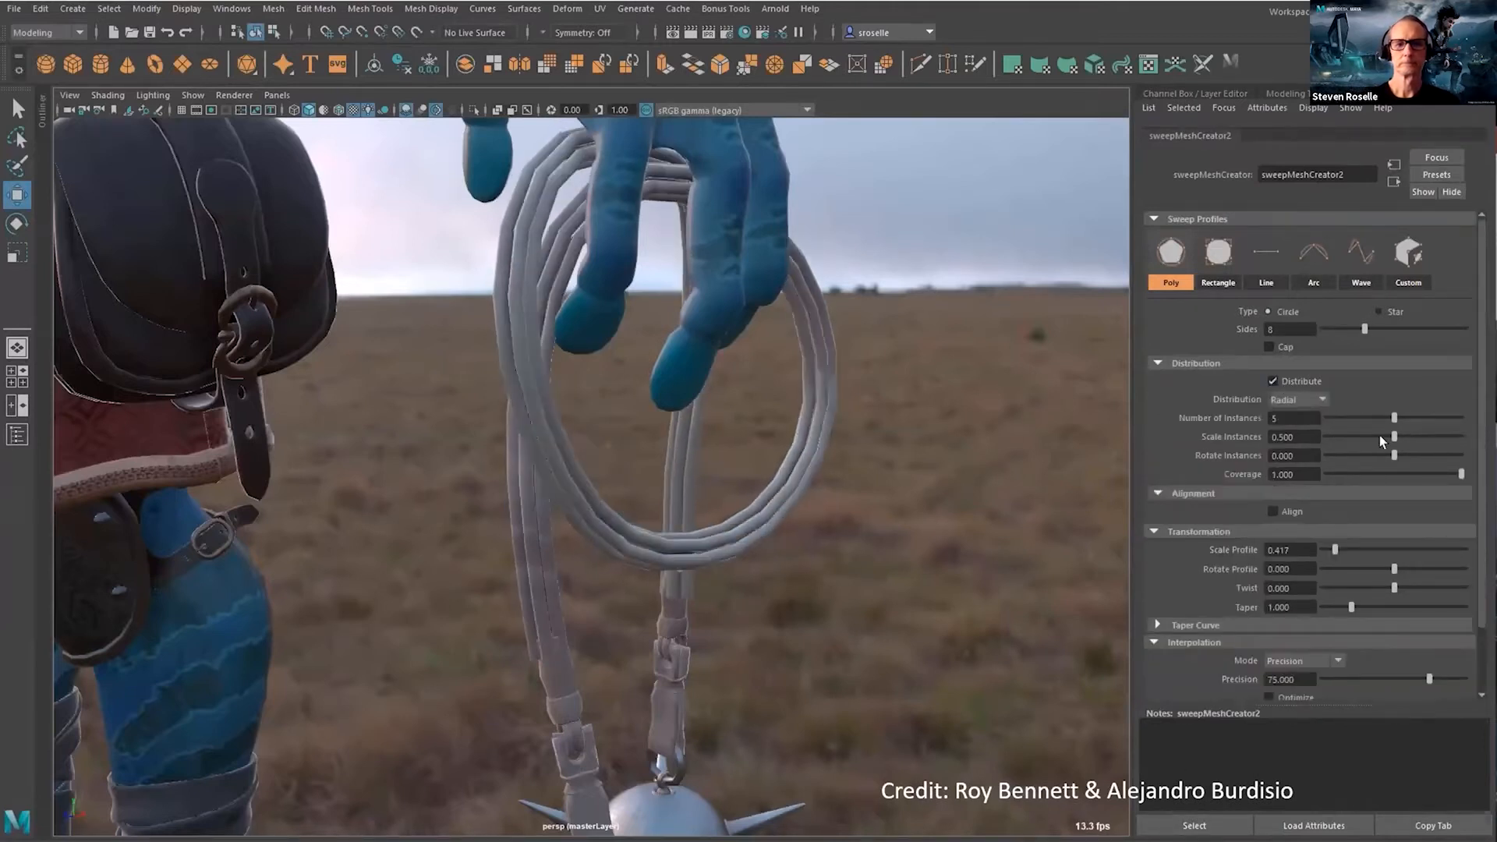
- Twist the bolas strands into a rope, trying 45 before settling on a twist of 21, and set precision to 92.778
{"action": "scroll", "coordinate": [1403, 507], "scroll_direction": "down", "scroll_amount": 2}
{"action": "left_click_drag", "start_coordinate": [1430, 605], "coordinate": [1441, 608]}
{"action": "left_click_drag", "start_coordinate": [1394, 514], "coordinate": [1440, 514]}
{"action": "type", "text": "45"}
{"action": "key", "text": "Return"}
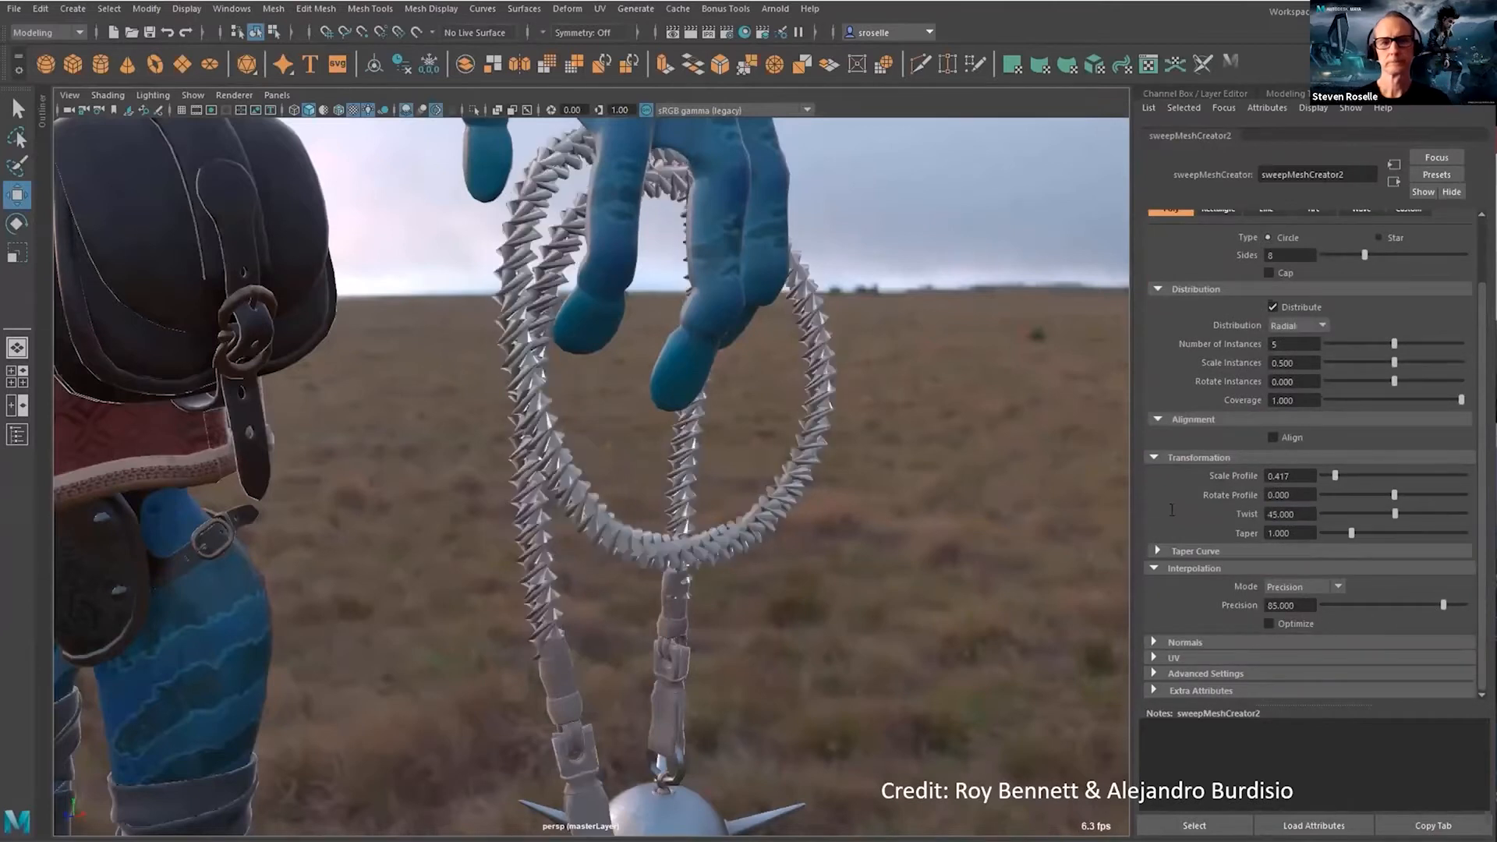
{"action": "left_click_drag", "start_coordinate": [1394, 514], "coordinate": [1358, 515]}
{"action": "left_click_drag", "start_coordinate": [1450, 606], "coordinate": [1454, 606]}
- Thin the bolas rope to a scale profile of 0.250 and set its scale instances to 0.671
{"action": "left_click_drag", "start_coordinate": [538, 616], "coordinate": [544, 567], "text": "alt"}
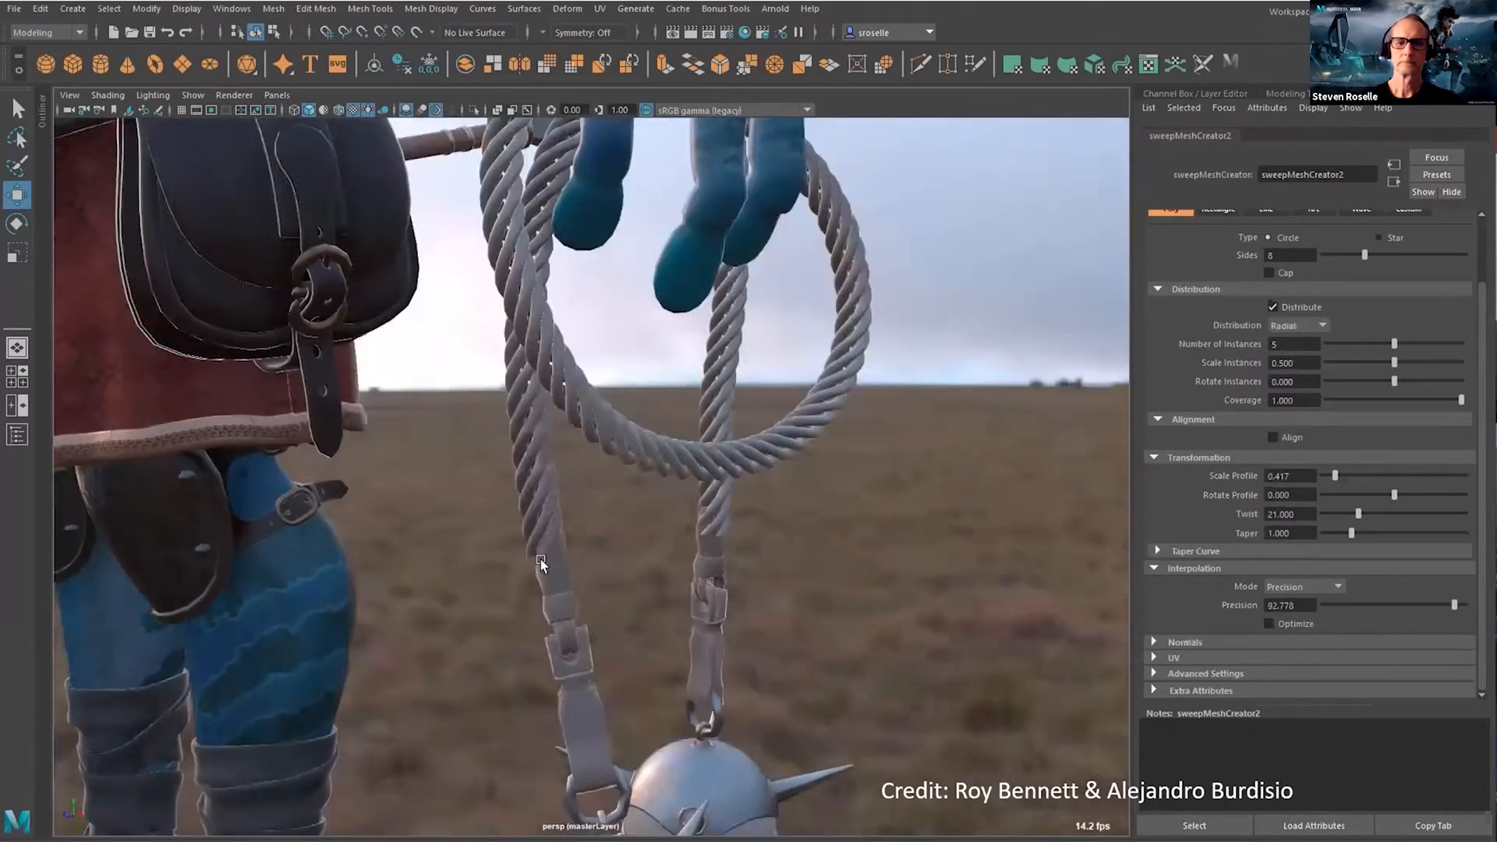
{"action": "right_click_drag", "start_coordinate": [544, 568], "coordinate": [662, 605], "text": "alt"}
{"action": "left_click_drag", "start_coordinate": [662, 605], "coordinate": [703, 605], "text": "alt"}
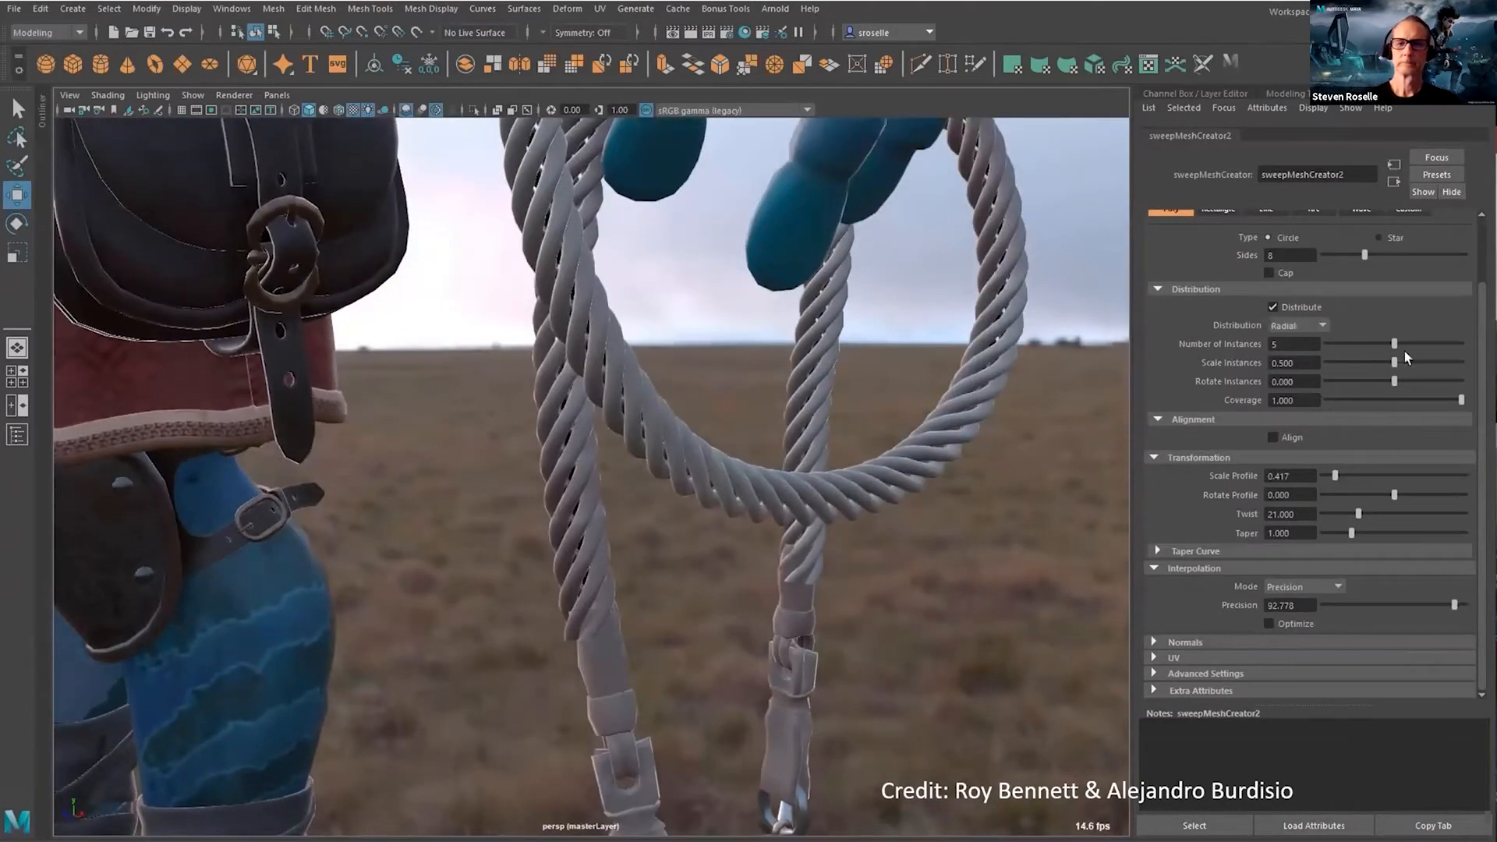
{"action": "left_click_drag", "start_coordinate": [1334, 482], "coordinate": [1330, 482]}
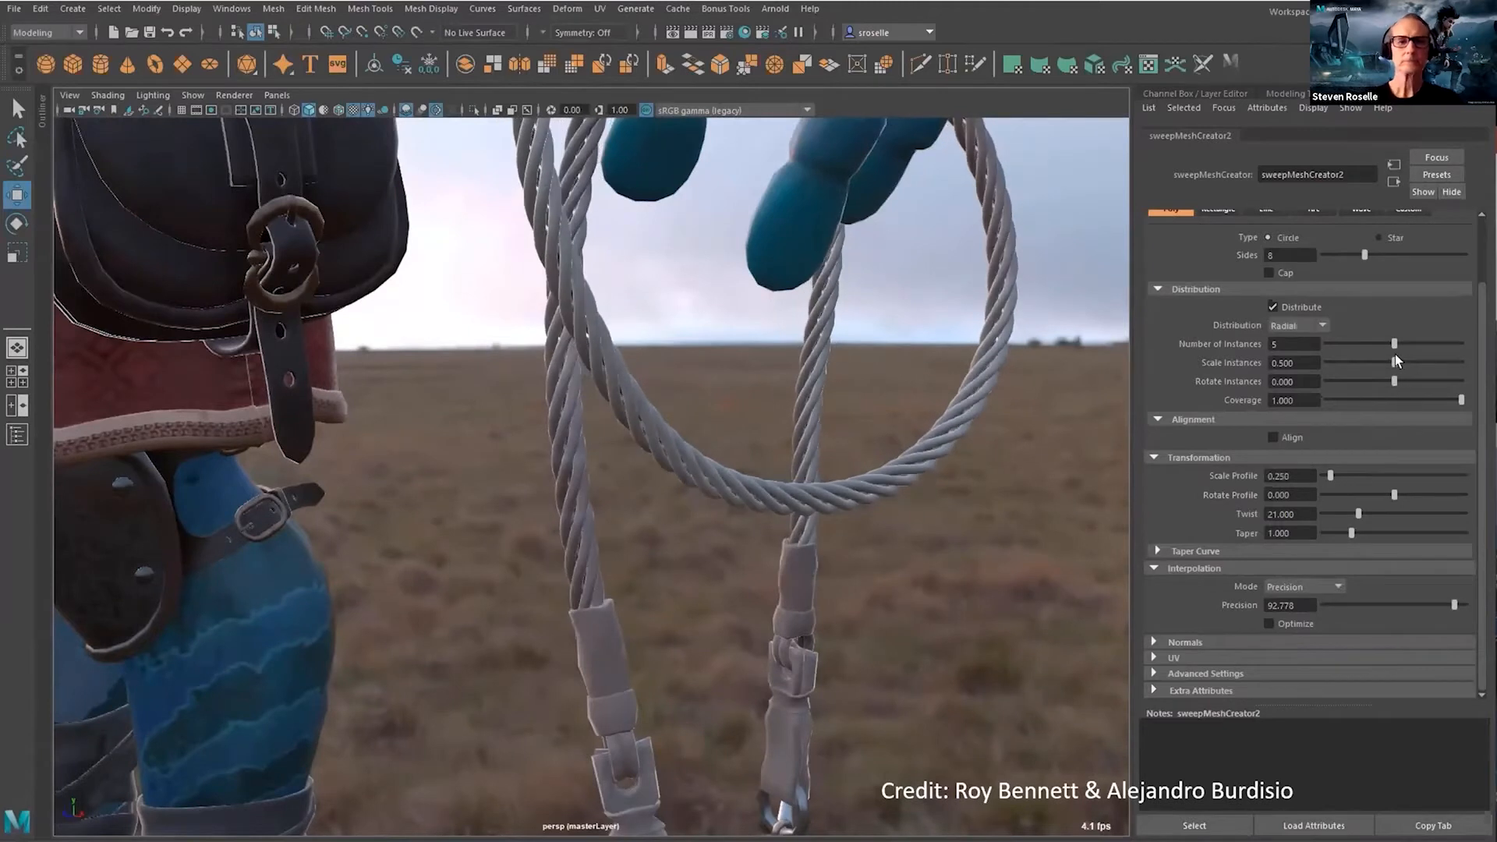
{"action": "left_click_drag", "start_coordinate": [1403, 367], "coordinate": [1420, 368]}
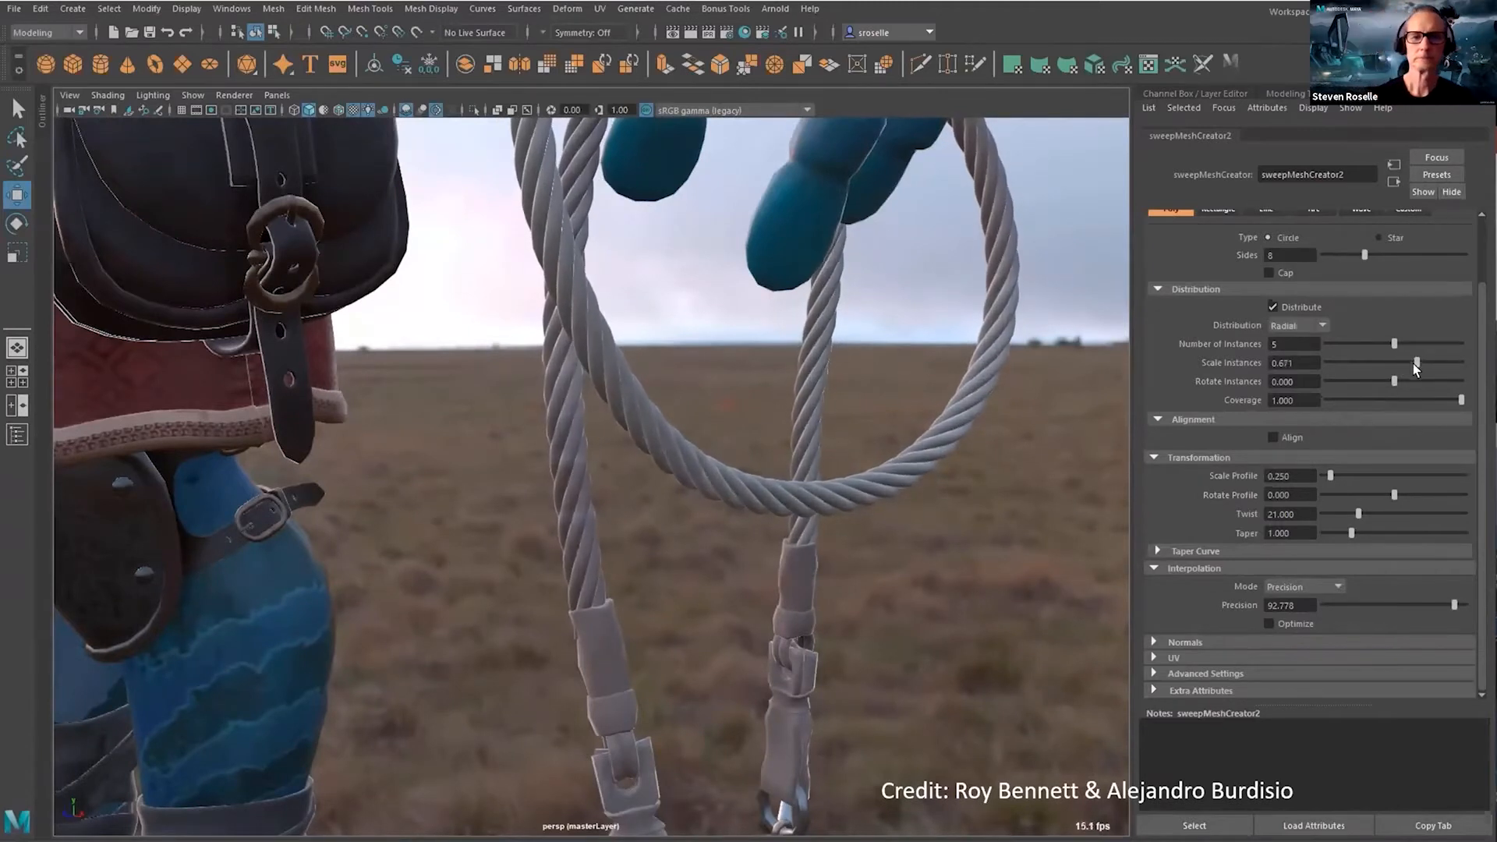
- Add points near both ends of the rope's taper curve and lower its end value to 0.840 to narrow the tips
{"action": "left_click", "coordinate": [1254, 550]}
{"action": "mouse_move", "coordinate": [1442, 570]}
{"action": "left_mouse_down"}
{"action": "mouse_move", "coordinate": [1442, 597]}
{"action": "mouse_move", "coordinate": [1420, 568]}
{"action": "left_mouse_up"}
{"action": "left_click", "coordinate": [1441, 565]}
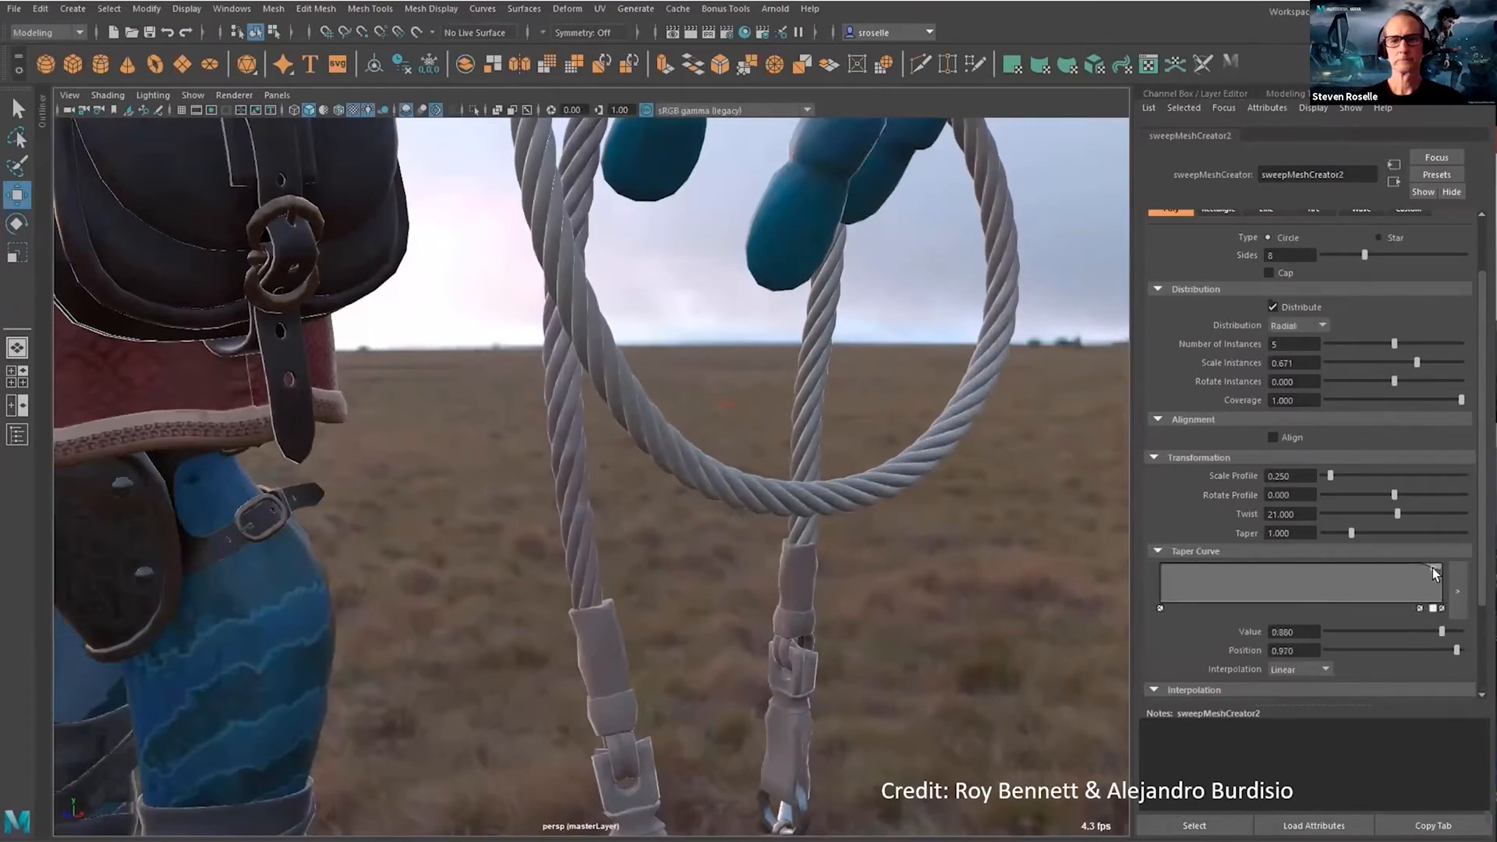
{"action": "left_click_drag", "start_coordinate": [1168, 572], "coordinate": [1162, 580]}
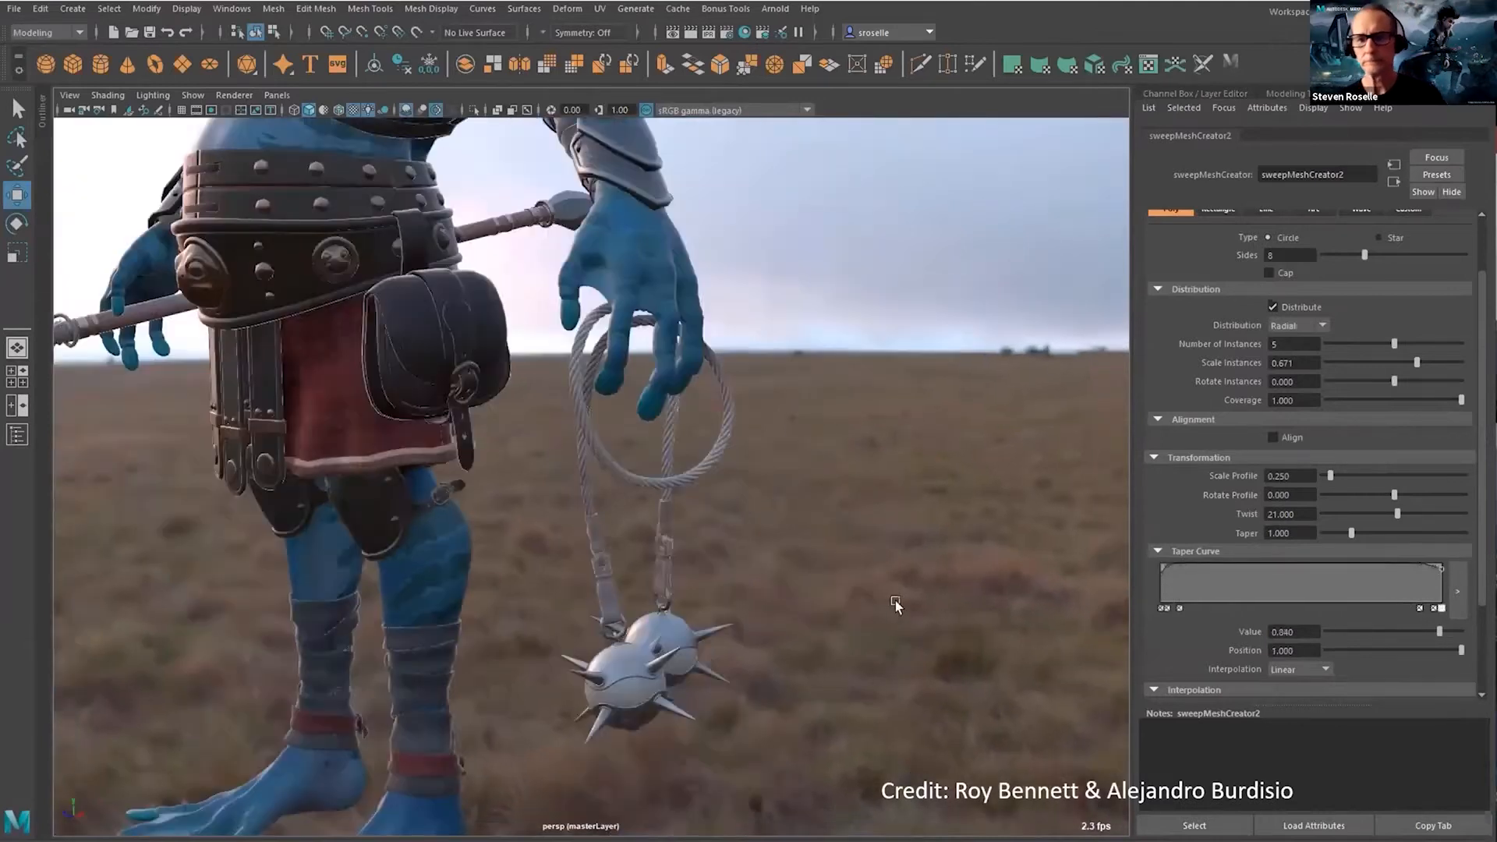
{"action": "left_click_drag", "start_coordinate": [896, 605], "coordinate": [603, 575], "text": "alt"}
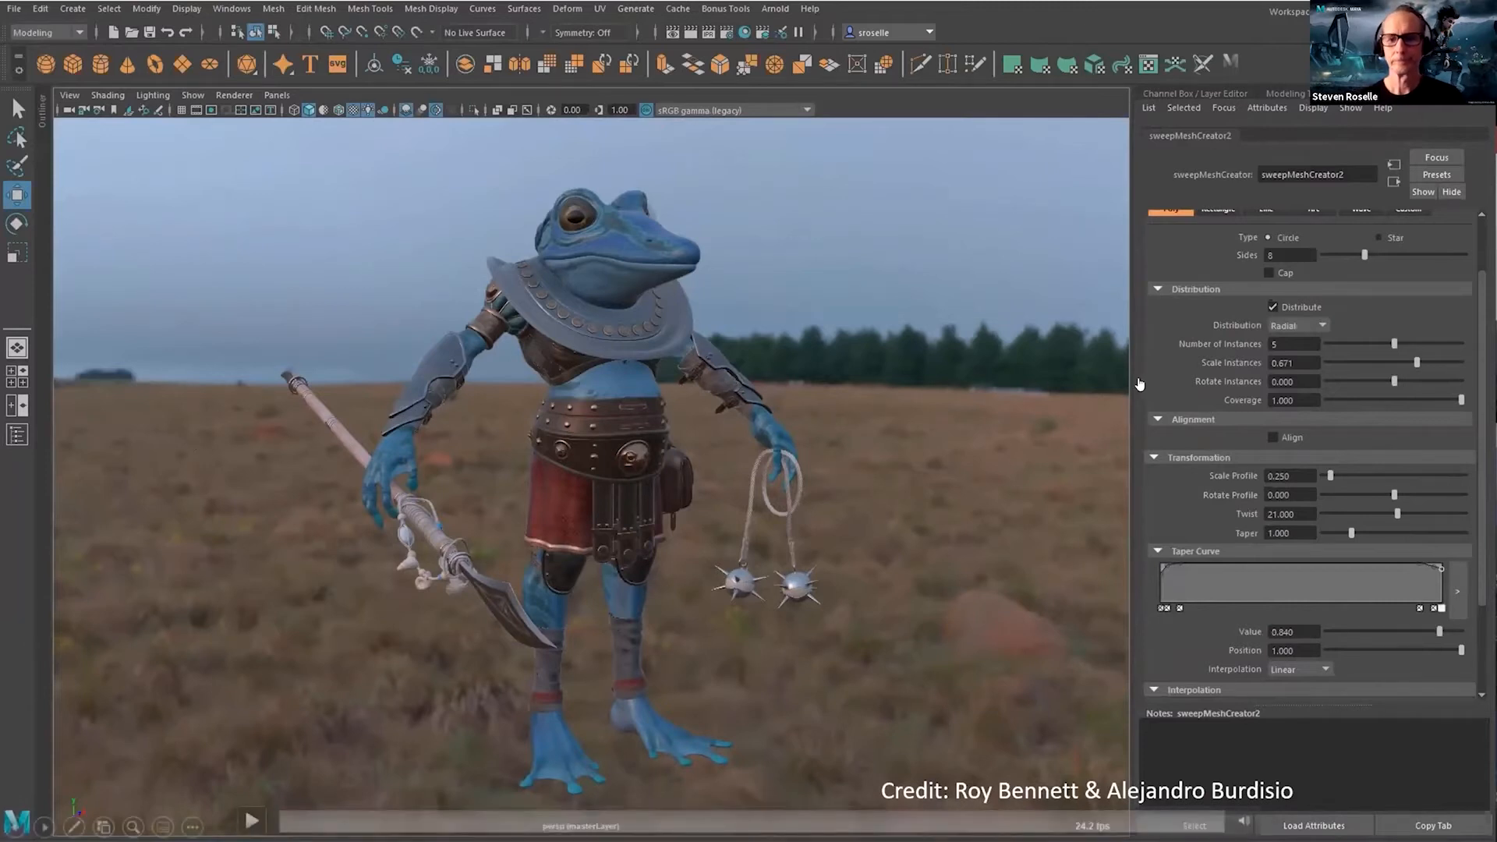
{"action": "left_click", "coordinate": [1135, 370]}
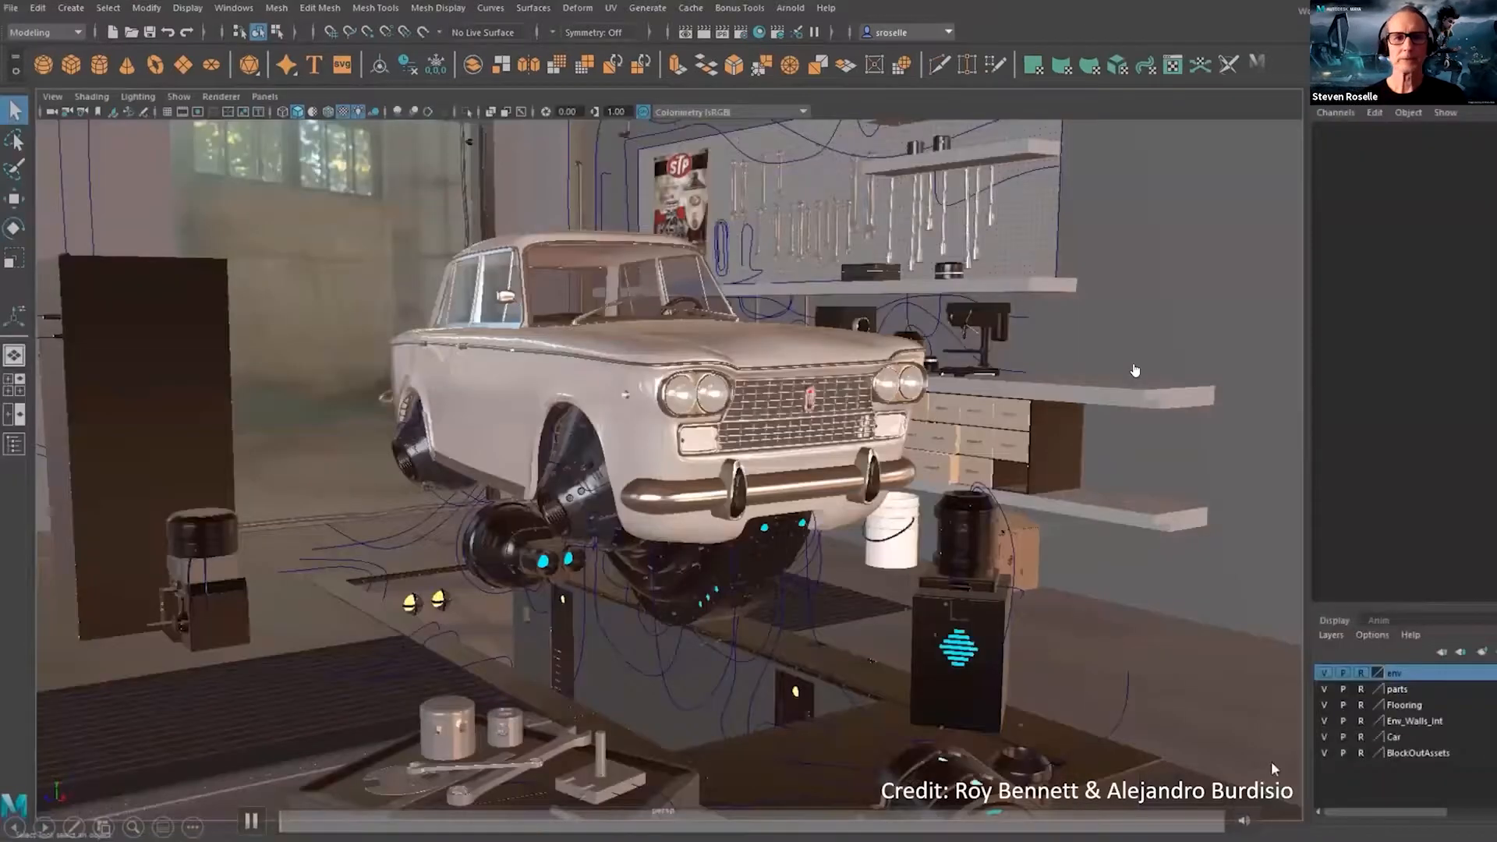
{"action": "key", "text": "Right"}
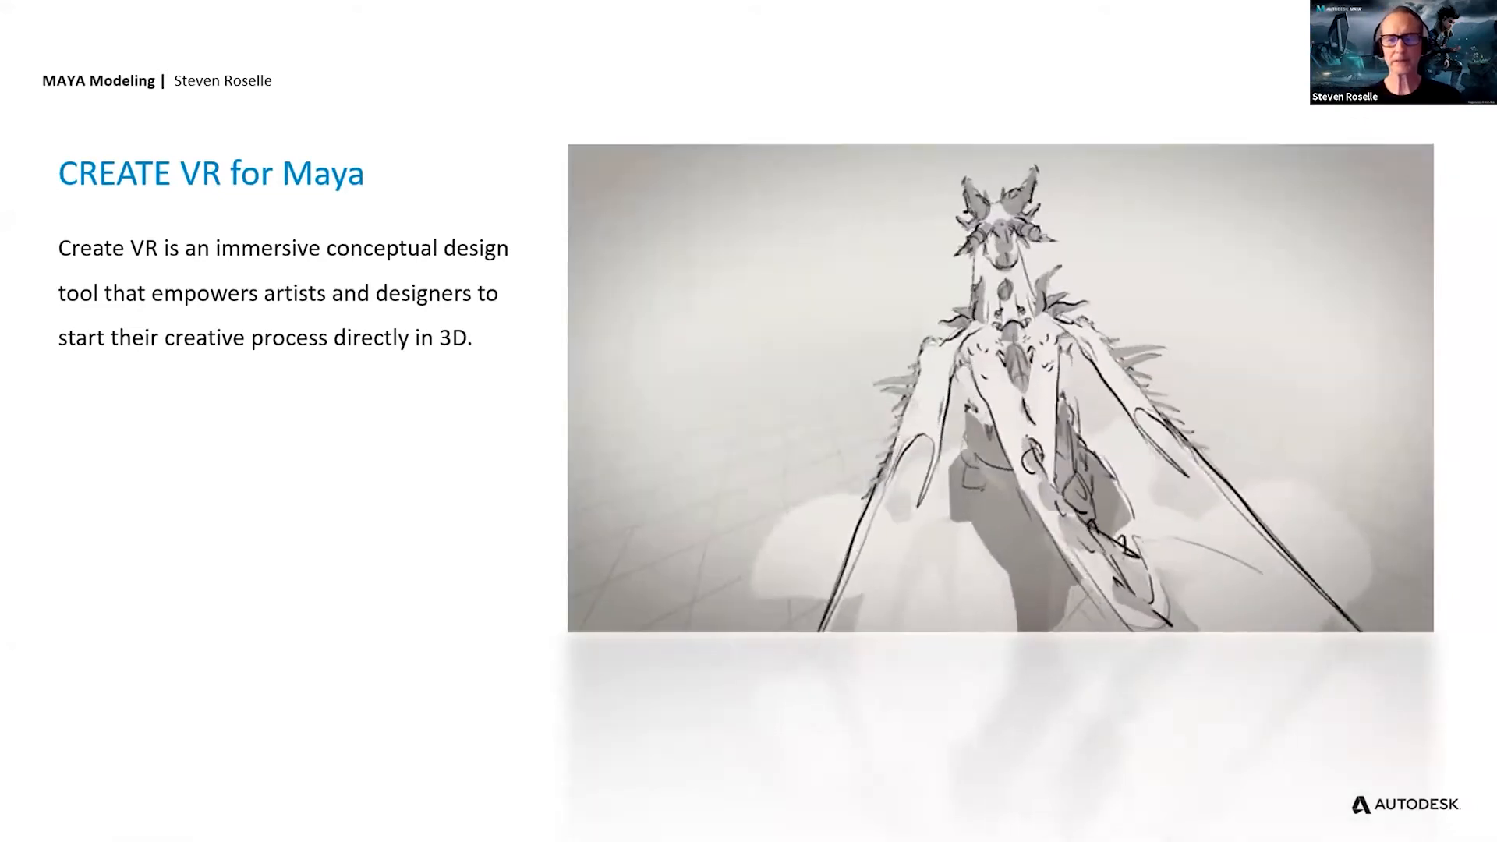
{"action": "key", "text": "Right"}
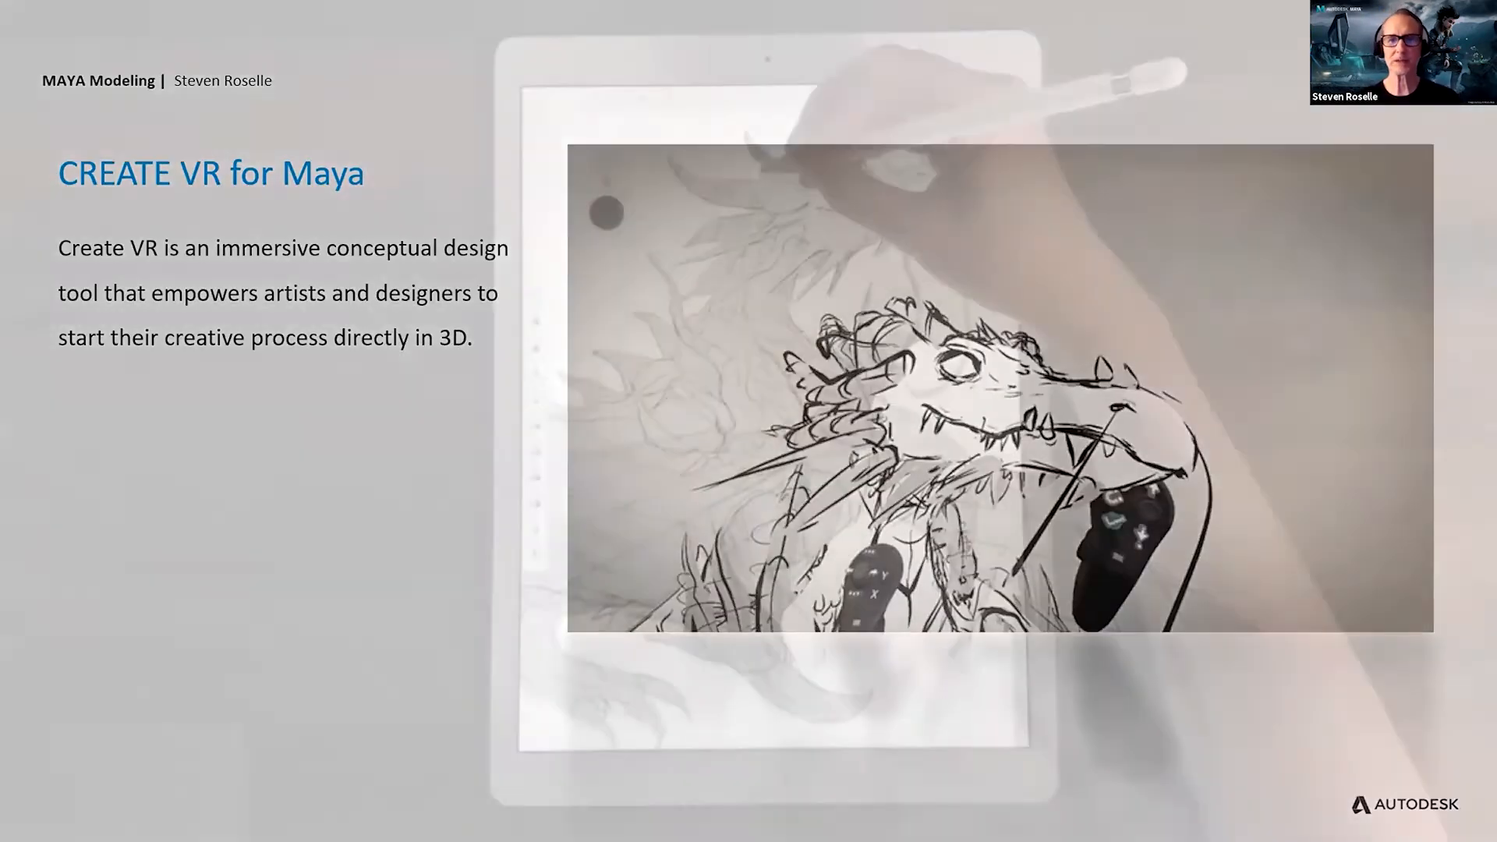
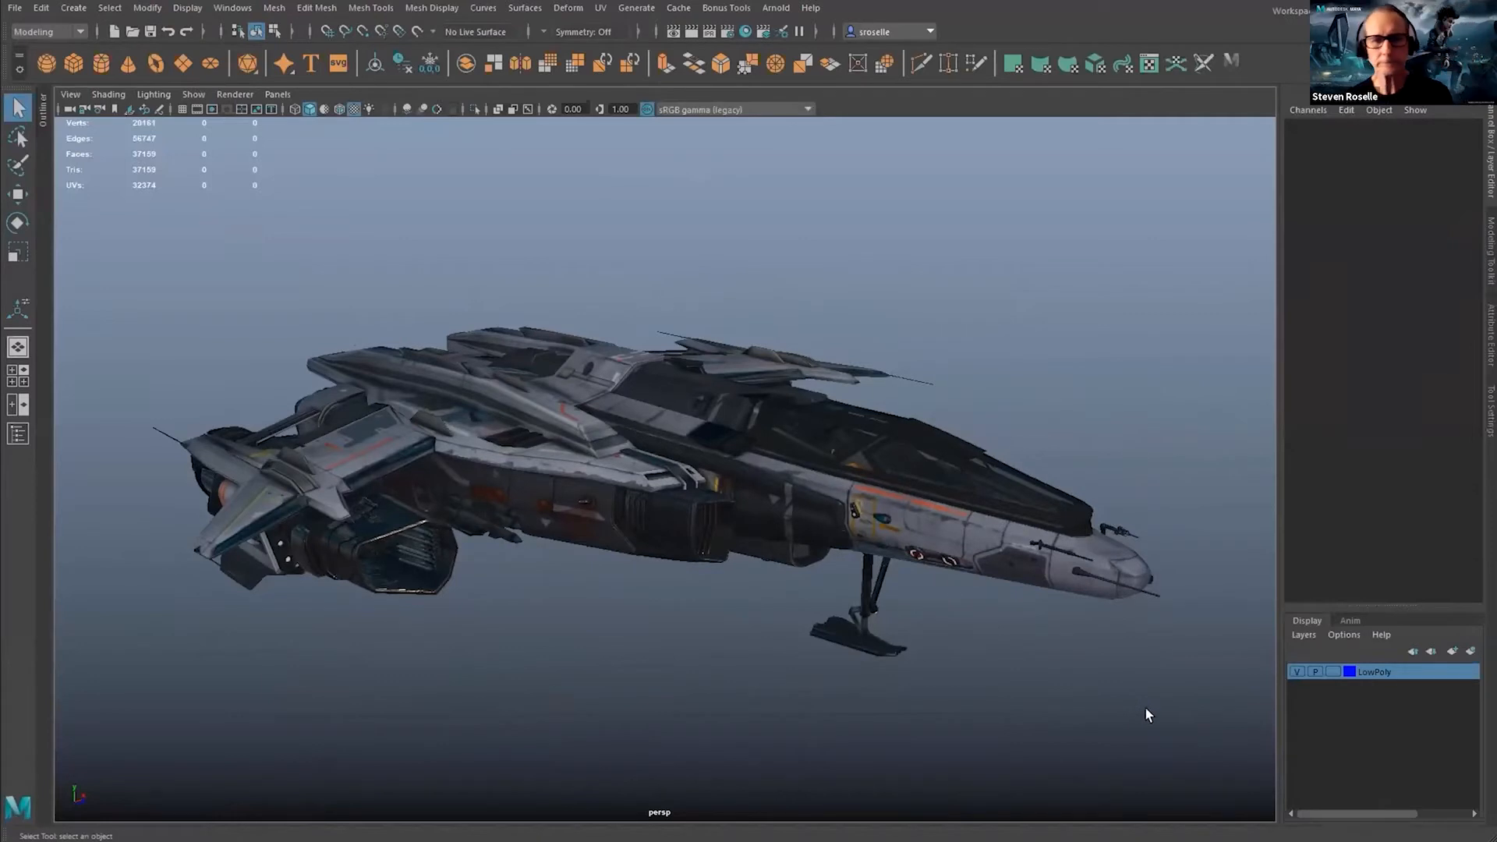
- Inspect the spaceship's body and landing gear meshes and select the whole Spaceship parent group
{"action": "mouse_move", "coordinate": [895, 510]}
{"action": "left_mouse_down", "text": "alt"}
{"action": "mouse_move", "coordinate": [718, 517]}
{"action": "mouse_move", "coordinate": [897, 527]}
{"action": "left_mouse_up", "text": "alt"}
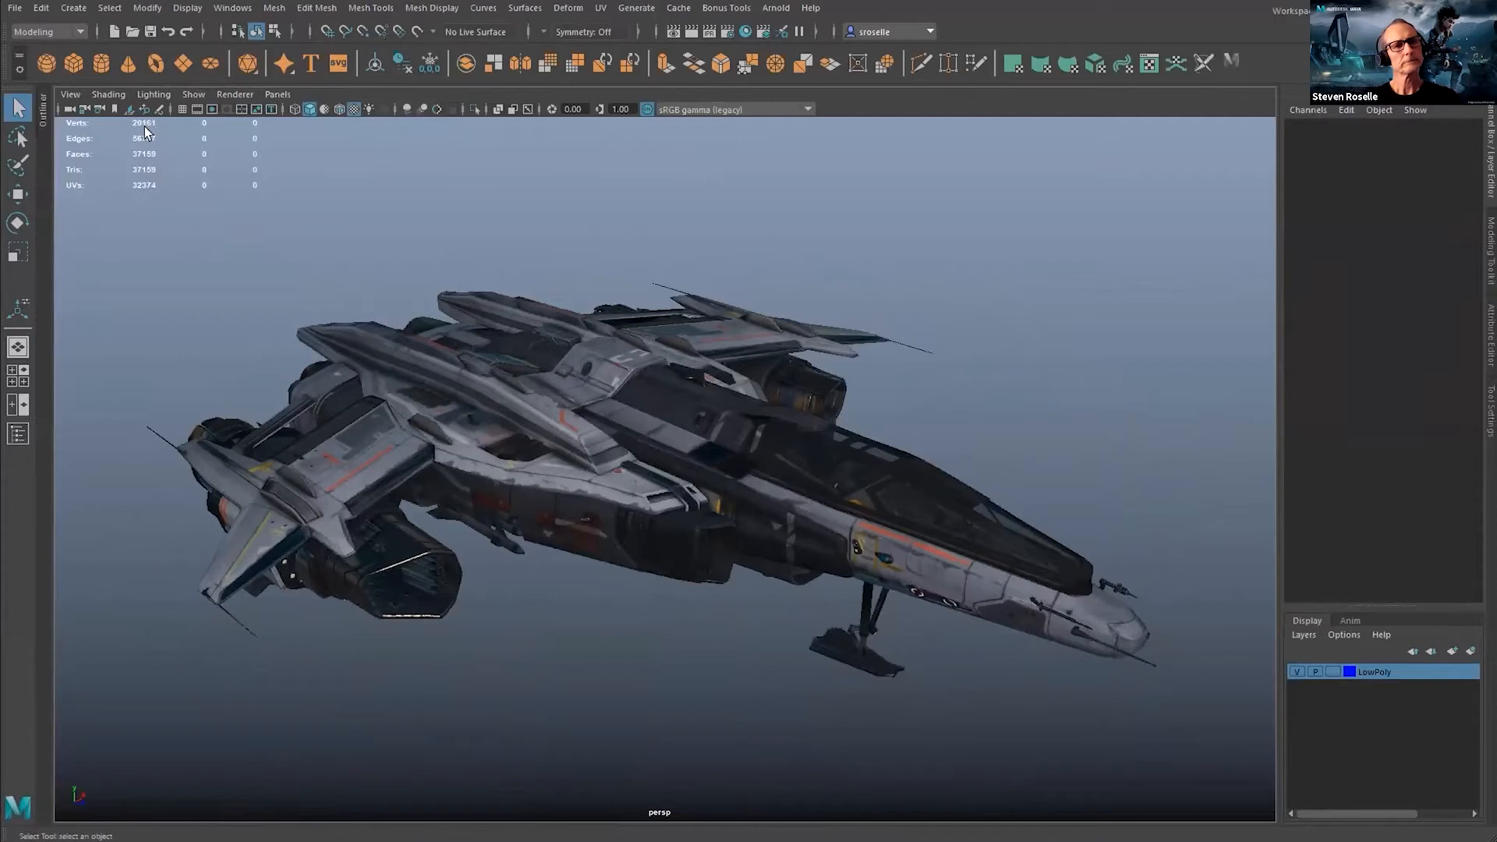
{"action": "left_click", "coordinate": [466, 359]}
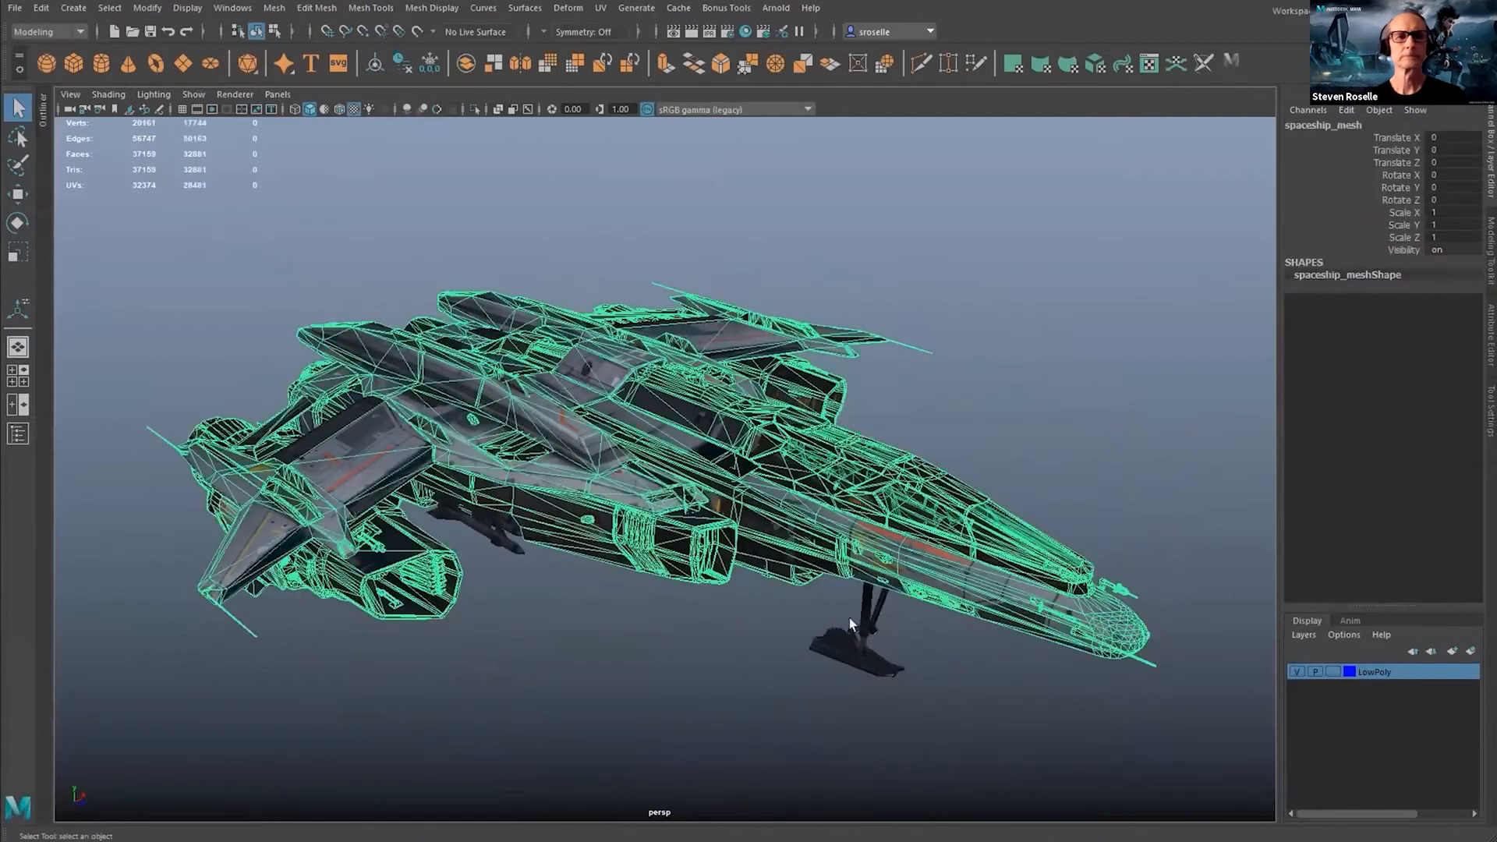
{"action": "left_click", "coordinate": [857, 637]}
{"action": "left_click", "coordinate": [479, 397]}
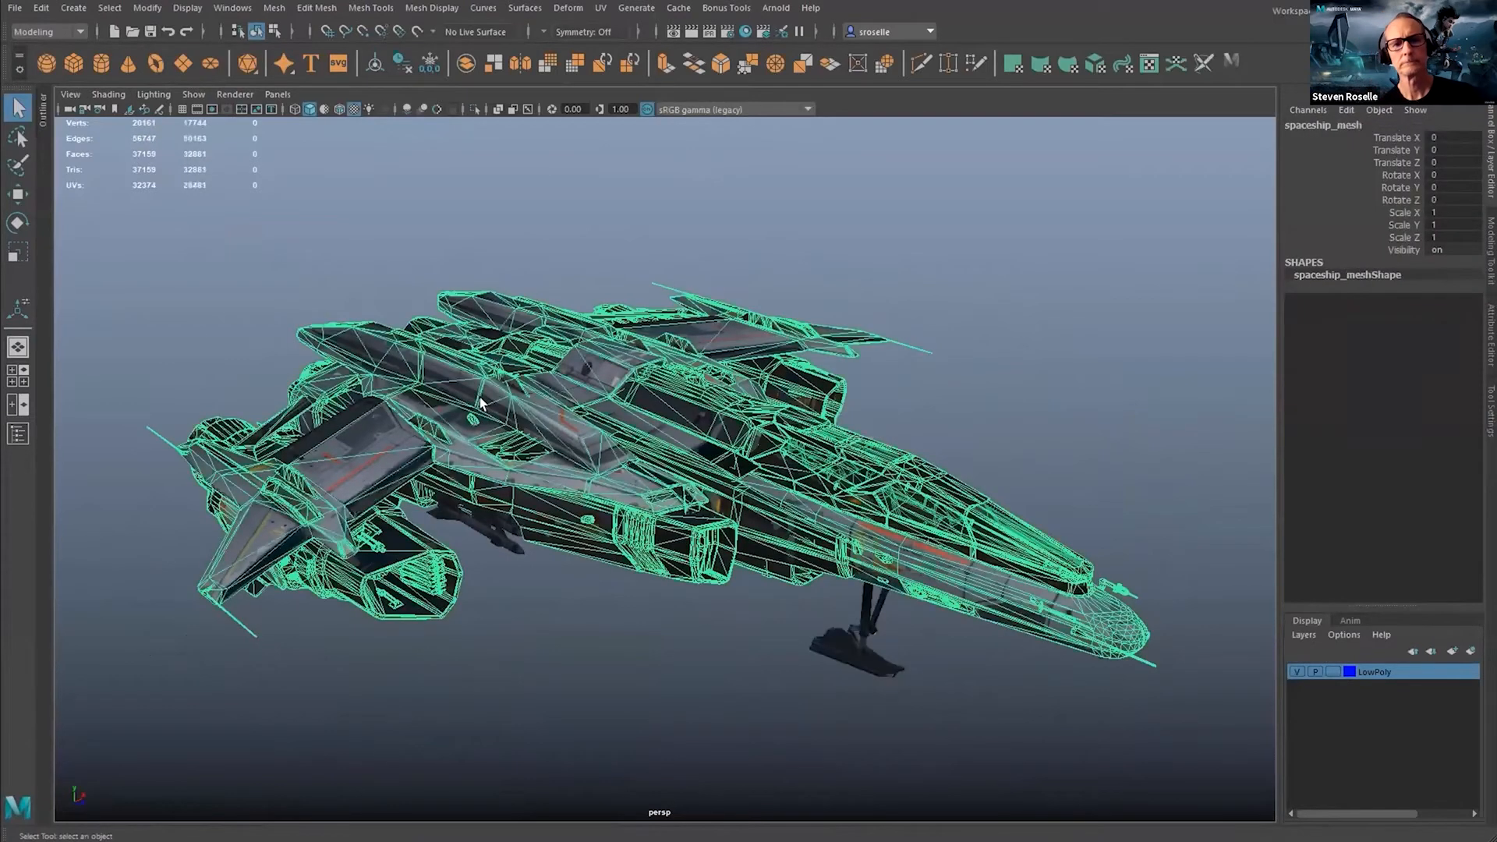
{"action": "key", "text": "Up"}
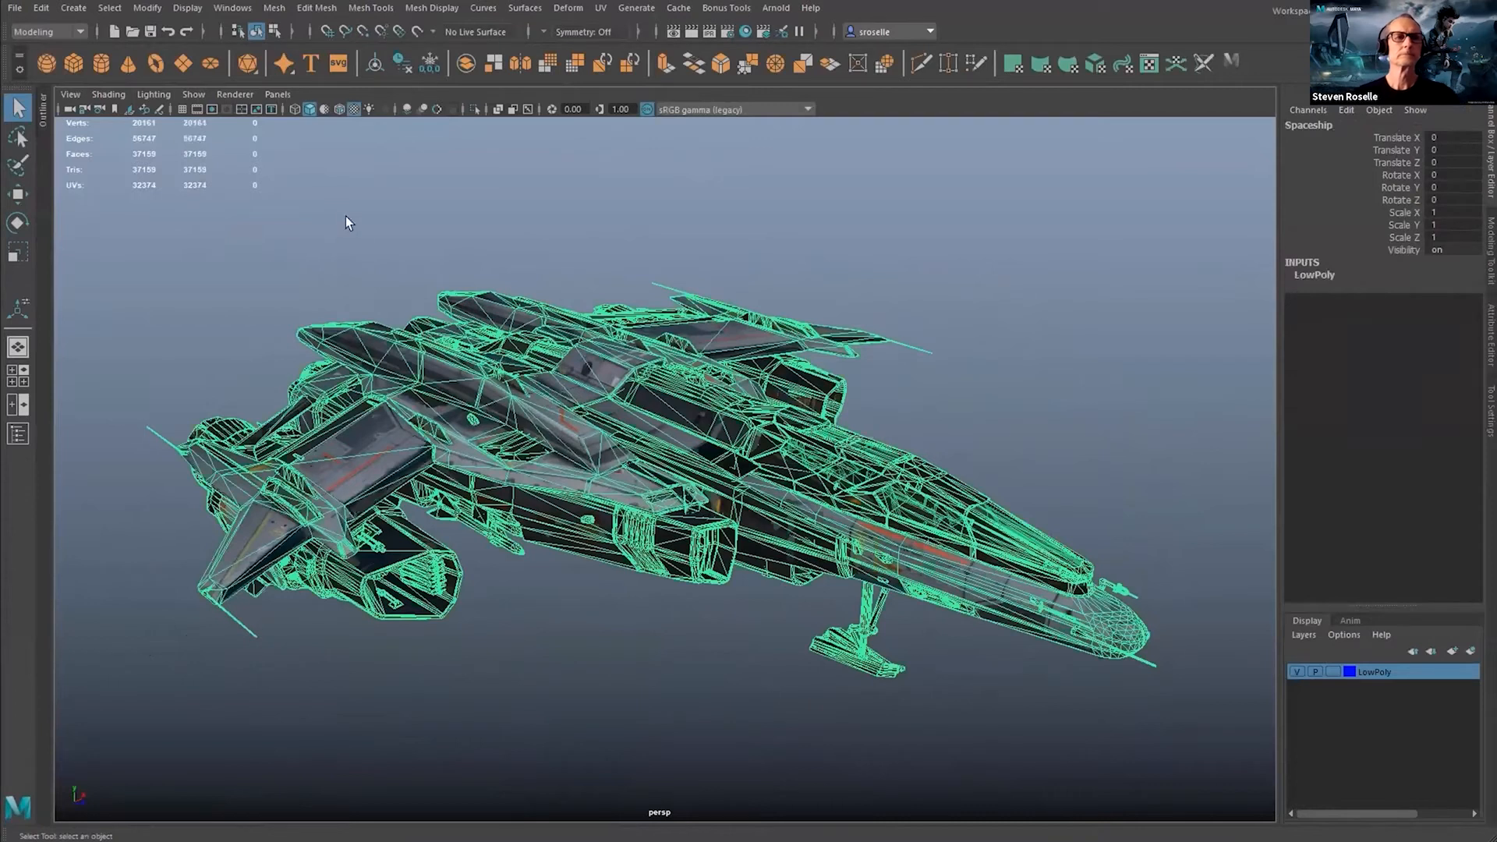
- Display the game vertex count for the selected spaceship and open the Game Vertex Count options clear of the model
{"action": "middle_click_drag", "start_coordinate": [506, 433], "coordinate": [500, 414], "text": "alt"}
{"action": "right_click_drag", "start_coordinate": [500, 414], "coordinate": [479, 407], "text": "alt"}
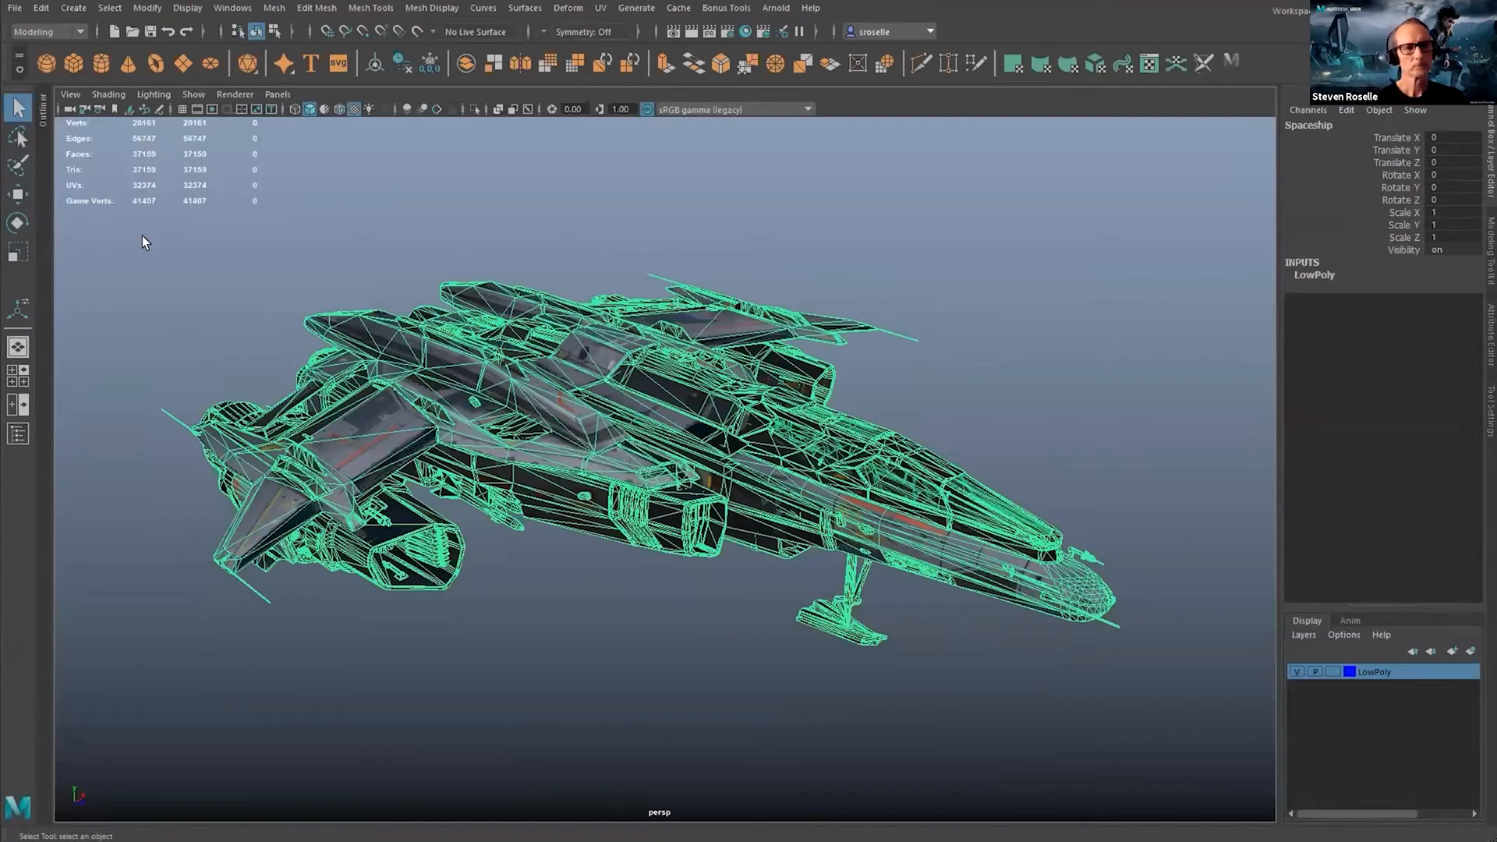
{"action": "left_click_drag", "start_coordinate": [369, 297], "coordinate": [573, 452], "text": "alt"}
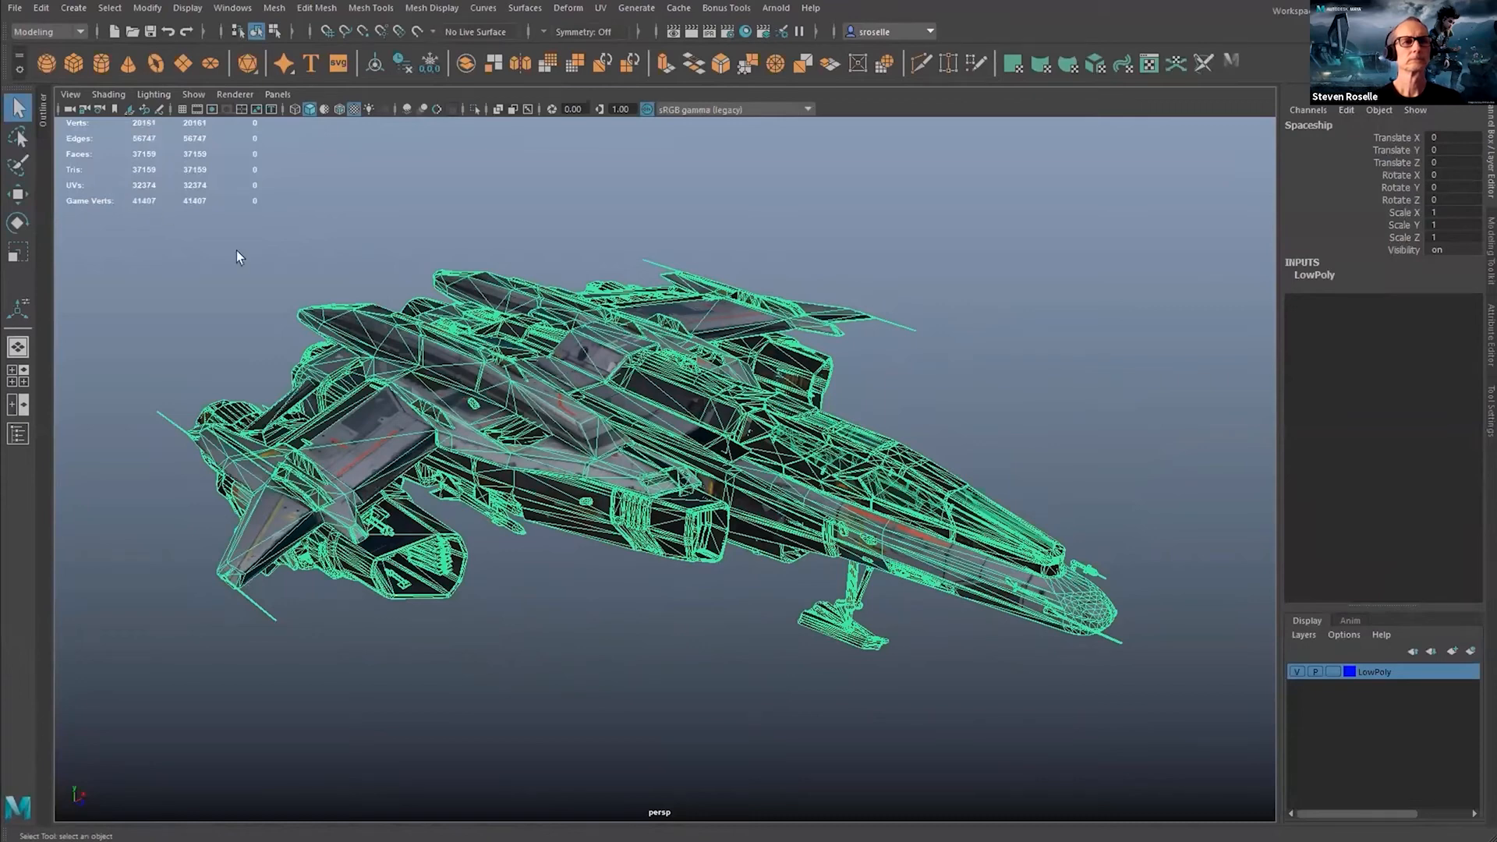
{"action": "mouse_move", "coordinate": [803, 397]}
{"action": "left_mouse_down", "text": "alt"}
{"action": "mouse_move", "coordinate": [725, 398]}
{"action": "mouse_move", "coordinate": [889, 396]}
{"action": "mouse_move", "coordinate": [791, 401]}
{"action": "left_mouse_up", "text": "alt"}
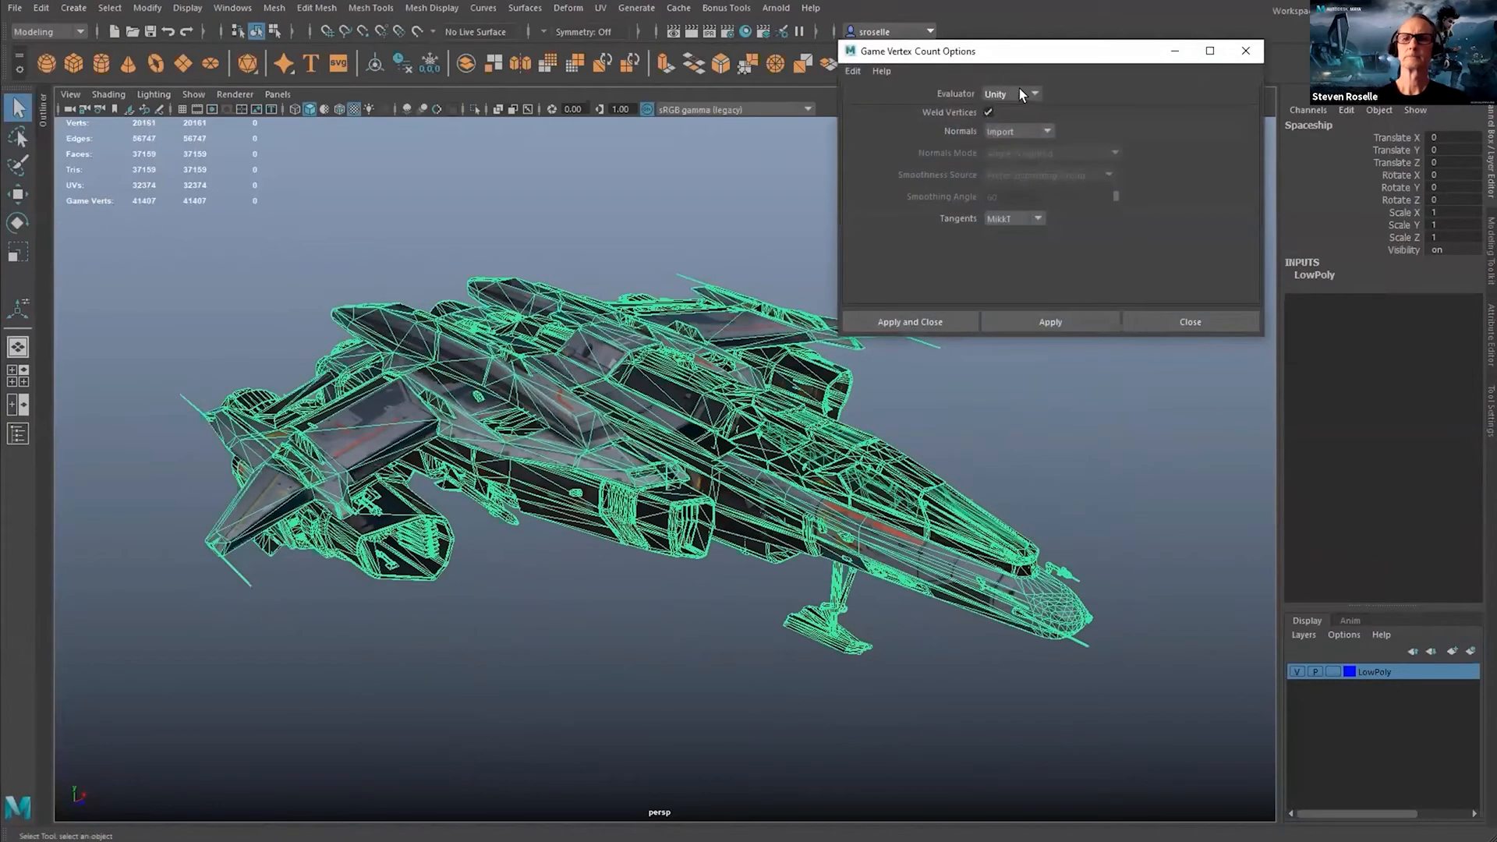
{"action": "left_click_drag", "start_coordinate": [1017, 60], "coordinate": [1057, 27]}
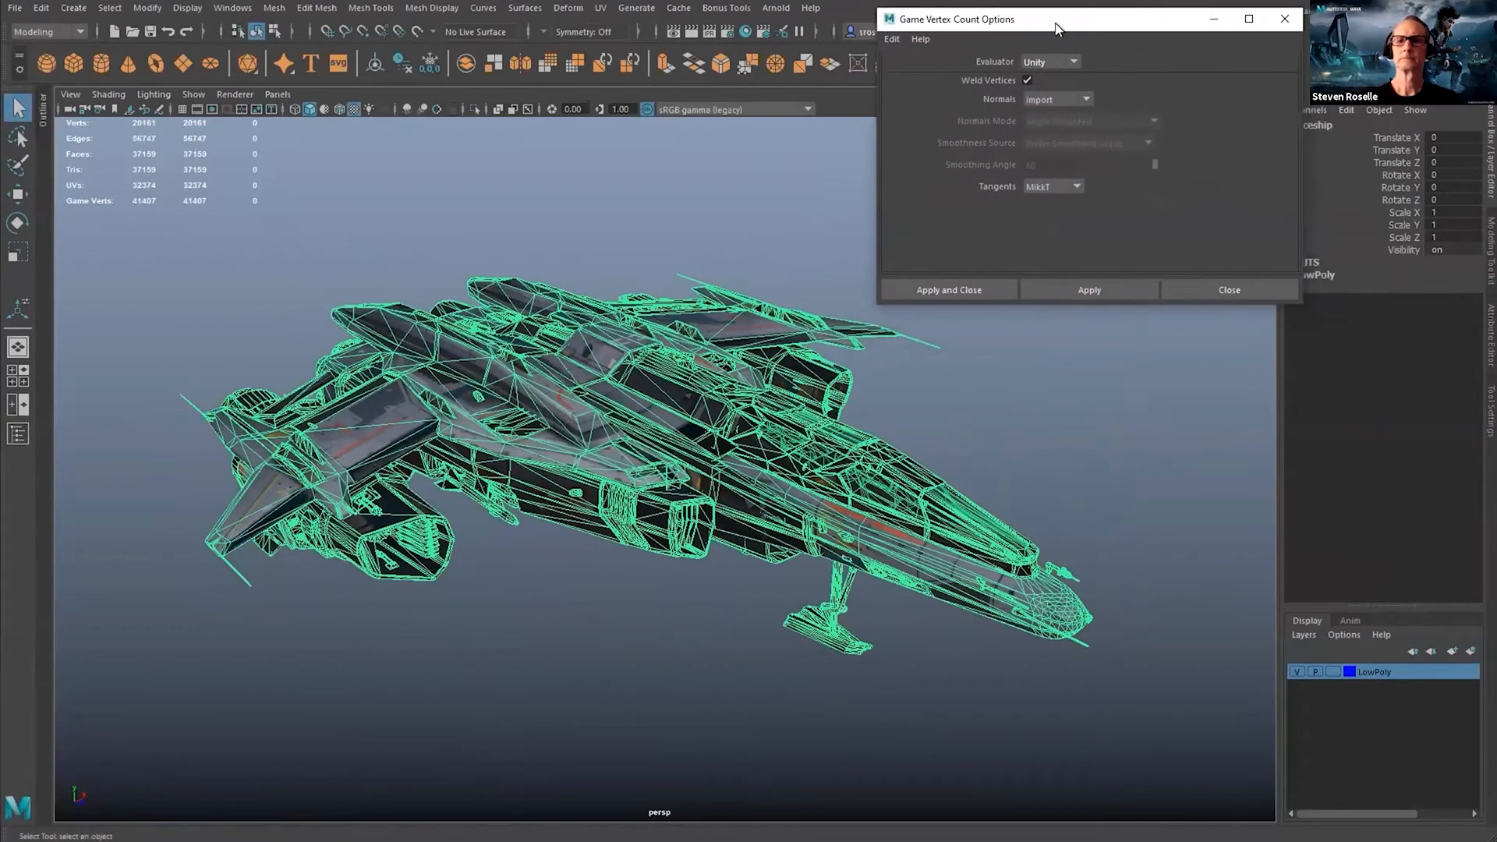
- Review the Simple and Unreal evaluator settings in the Game Vertex Count options
{"action": "left_click", "coordinate": [1041, 61]}
{"action": "left_click", "coordinate": [1055, 72]}
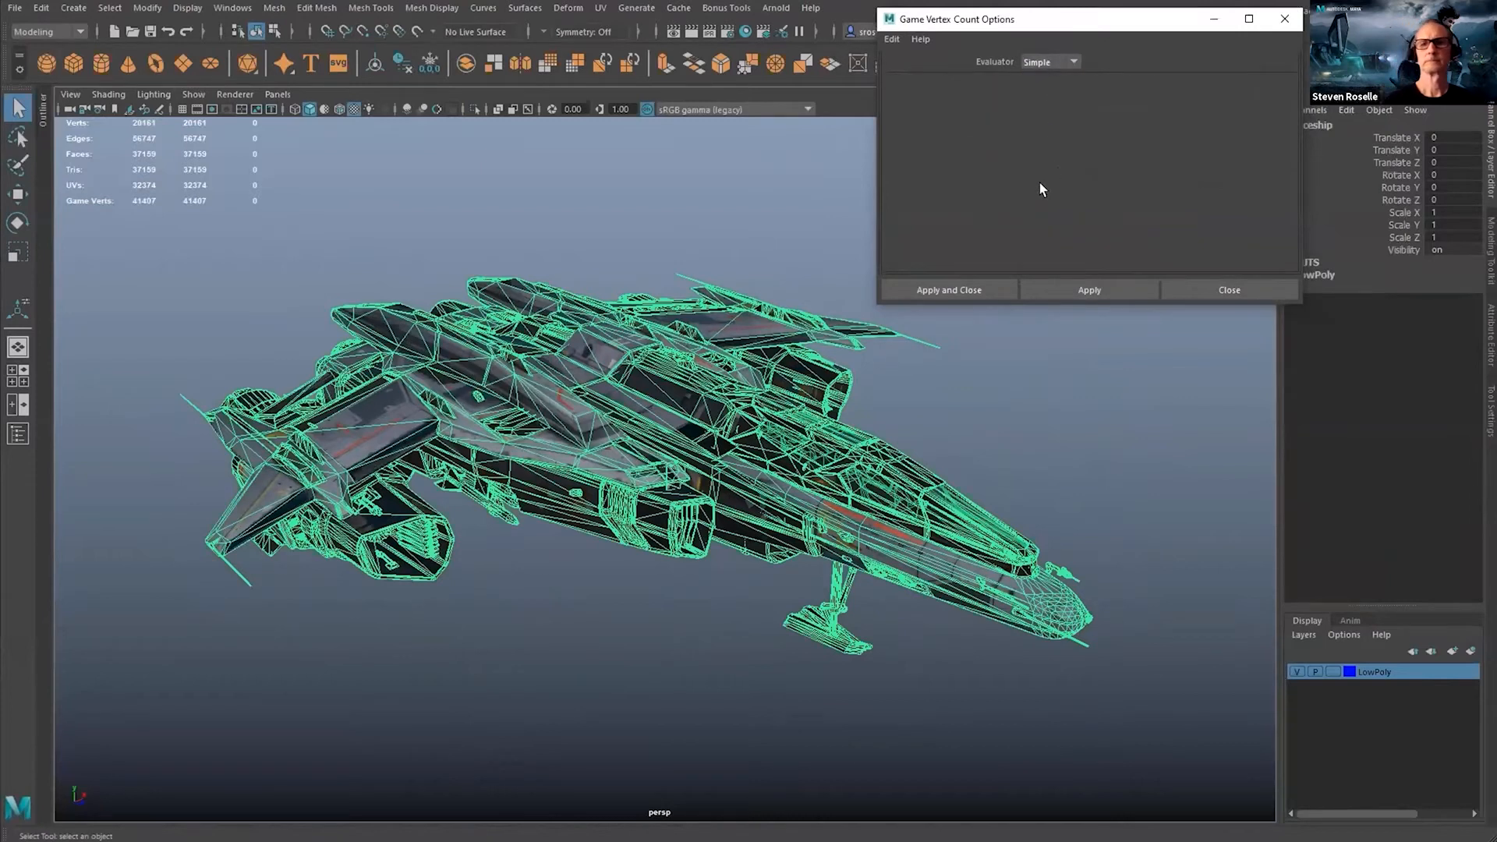
{"action": "left_click", "coordinate": [1040, 63]}
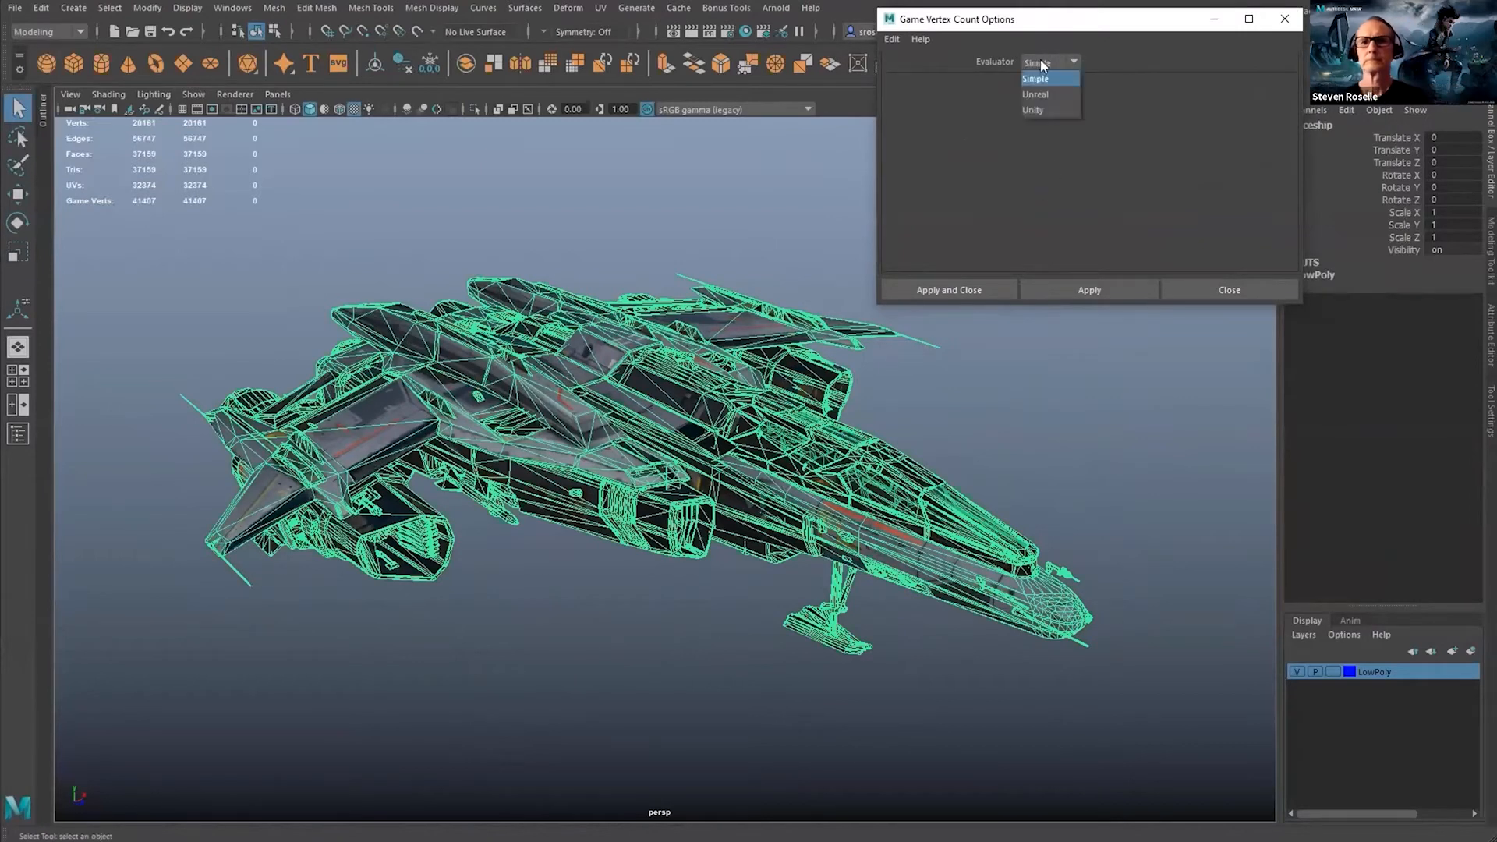
{"action": "left_click", "coordinate": [1036, 93]}
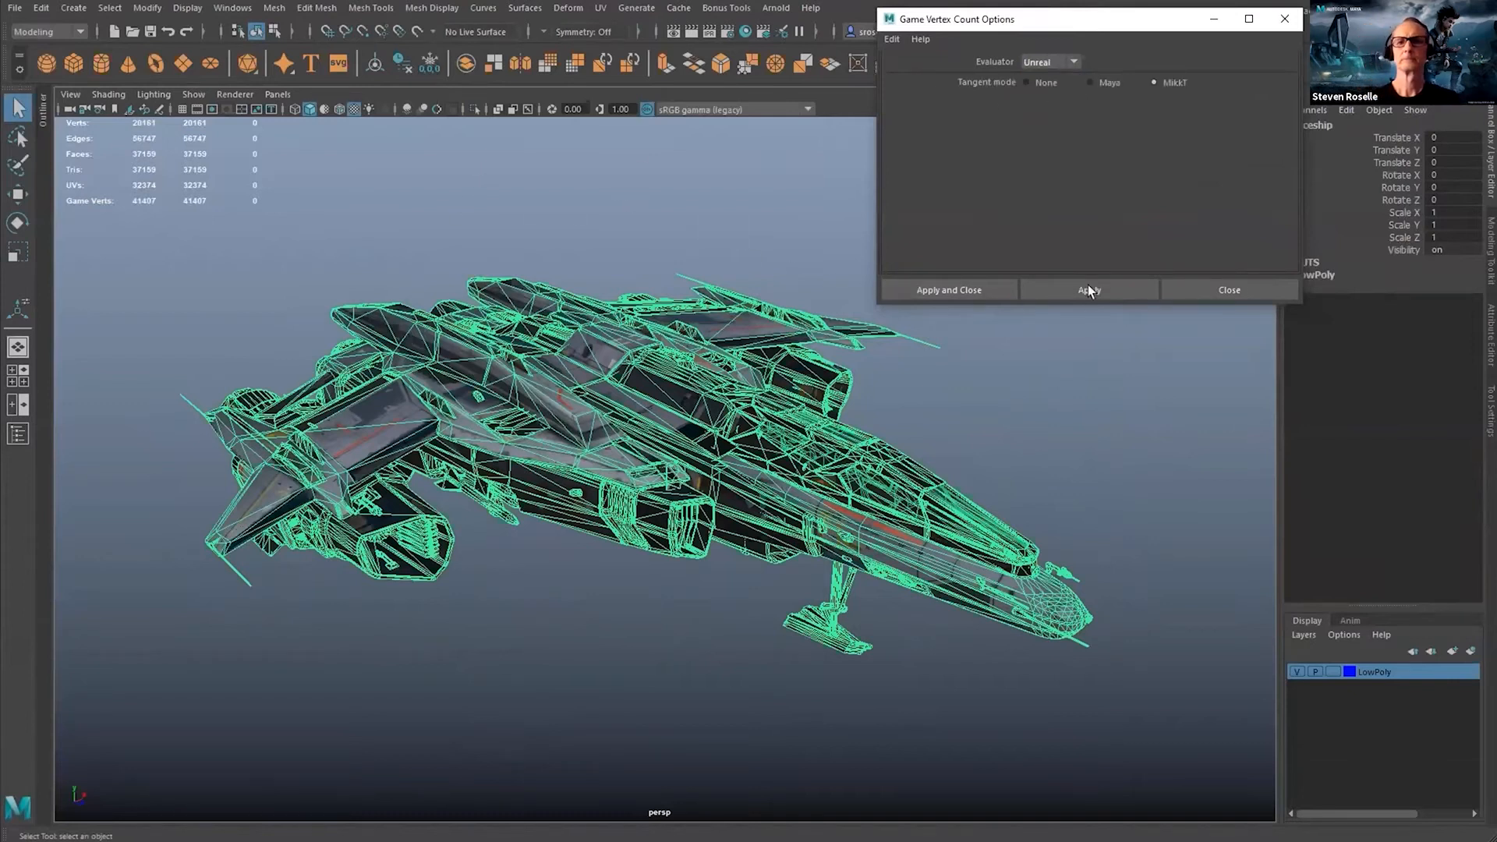
- Set the game vertex count evaluator to Unity and apply it to the spaceship
{"action": "left_click", "coordinate": [1064, 62]}
{"action": "left_click", "coordinate": [1039, 110]}
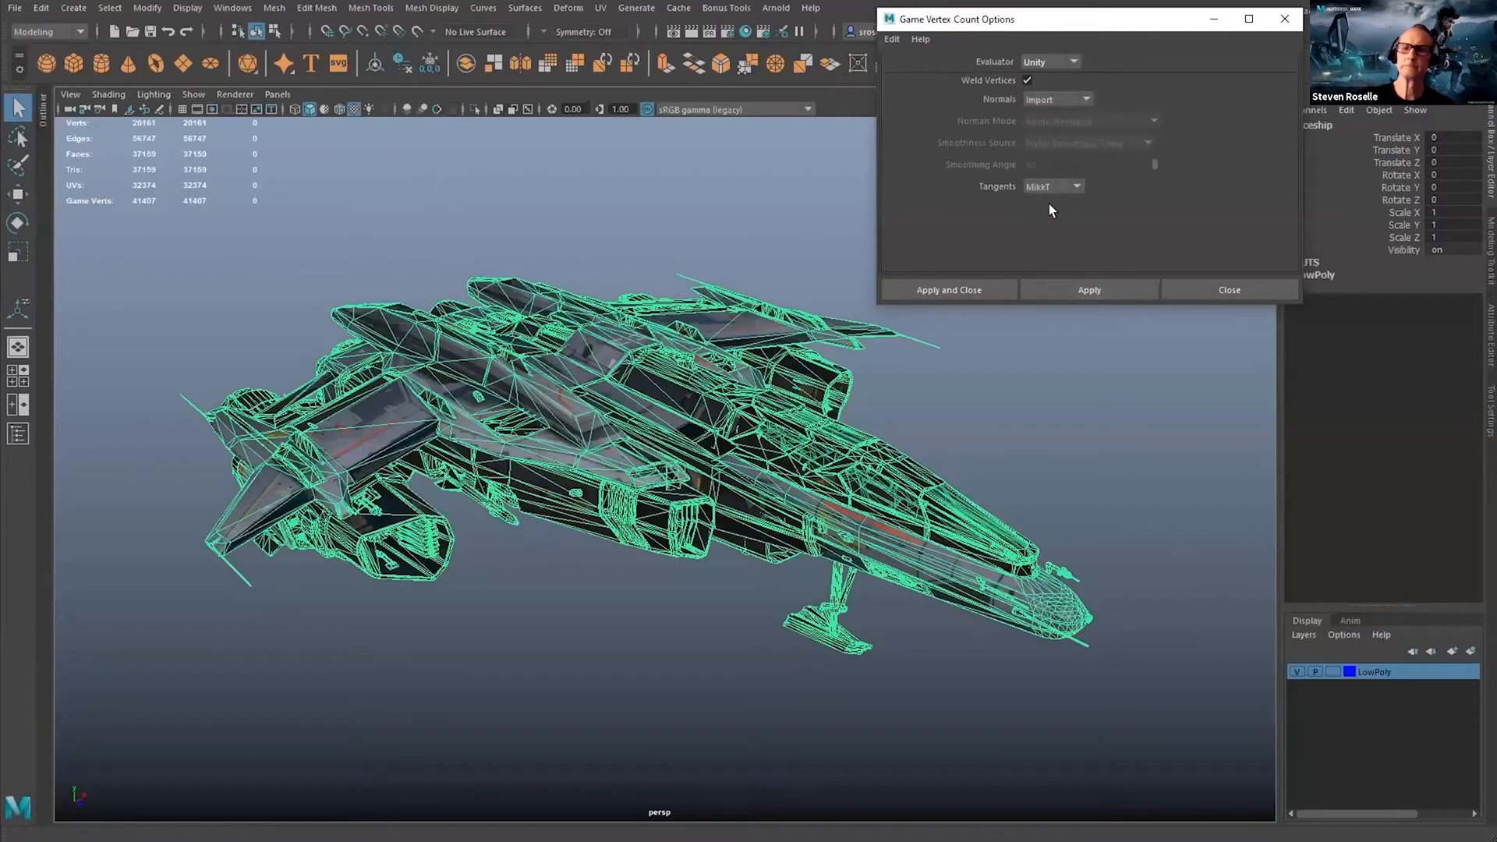
{"action": "left_click", "coordinate": [1076, 292]}
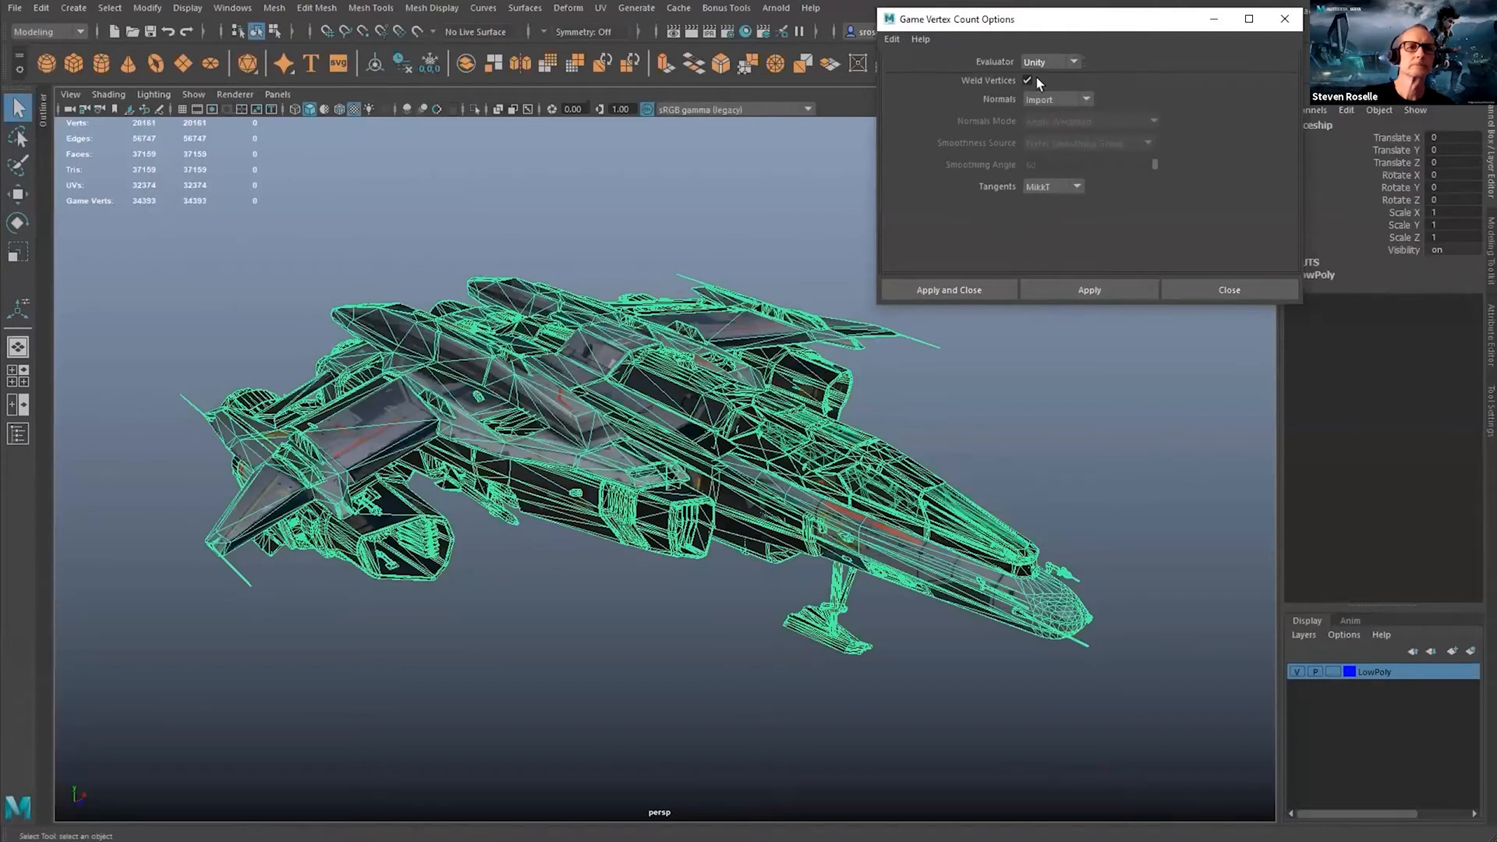
- Set the game vertex count evaluator to Unreal and apply it to recalculate the spaceship's count
{"action": "left_click", "coordinate": [1050, 61]}
{"action": "left_click", "coordinate": [1044, 95]}
{"action": "left_click", "coordinate": [1082, 292]}
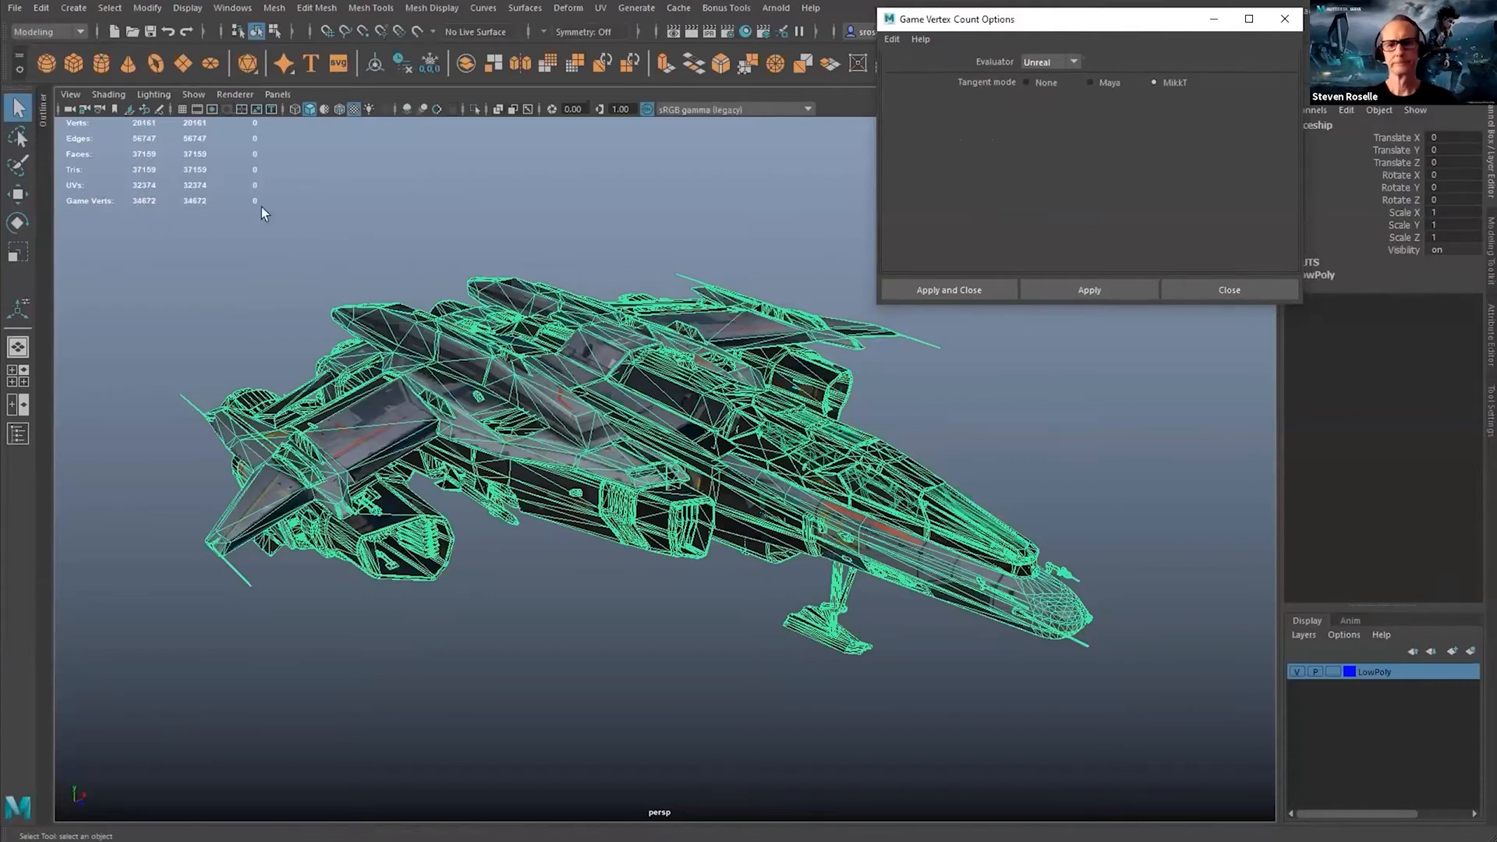
{"action": "left_click_drag", "start_coordinate": [772, 461], "coordinate": [1091, 737], "text": "alt"}
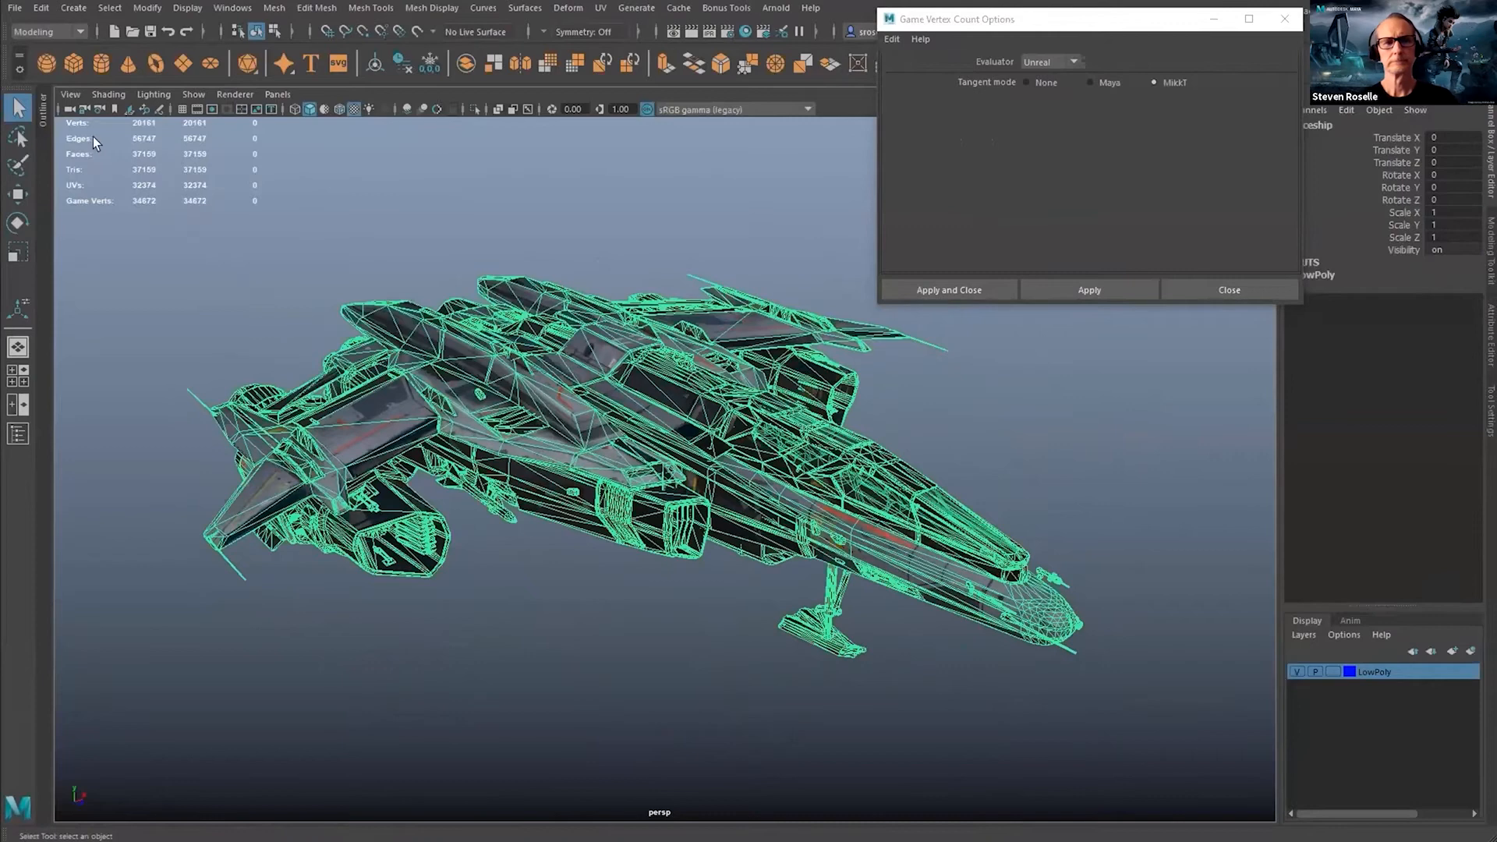
{"action": "left_click_drag", "start_coordinate": [746, 566], "coordinate": [780, 569], "text": "alt"}
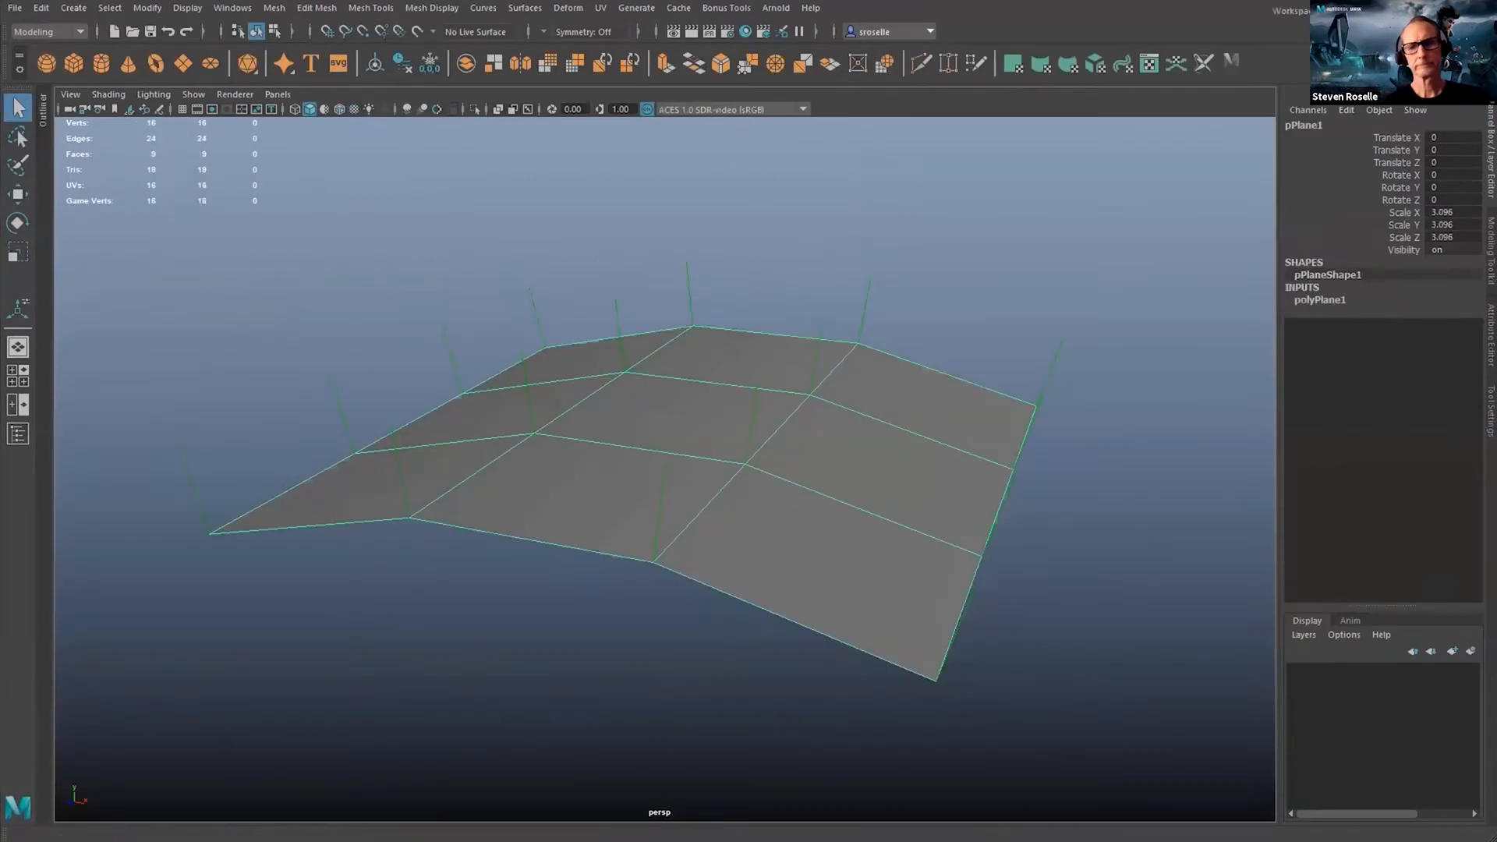
- Select one of the bent plane's two lengthwise interior edge loops and apply Harden Edge to it
{"action": "left_click_drag", "start_coordinate": [1272, 638], "coordinate": [1013, 605], "text": "alt"}
{"action": "left_click_drag", "start_coordinate": [509, 433], "coordinate": [504, 326], "text": "alt"}
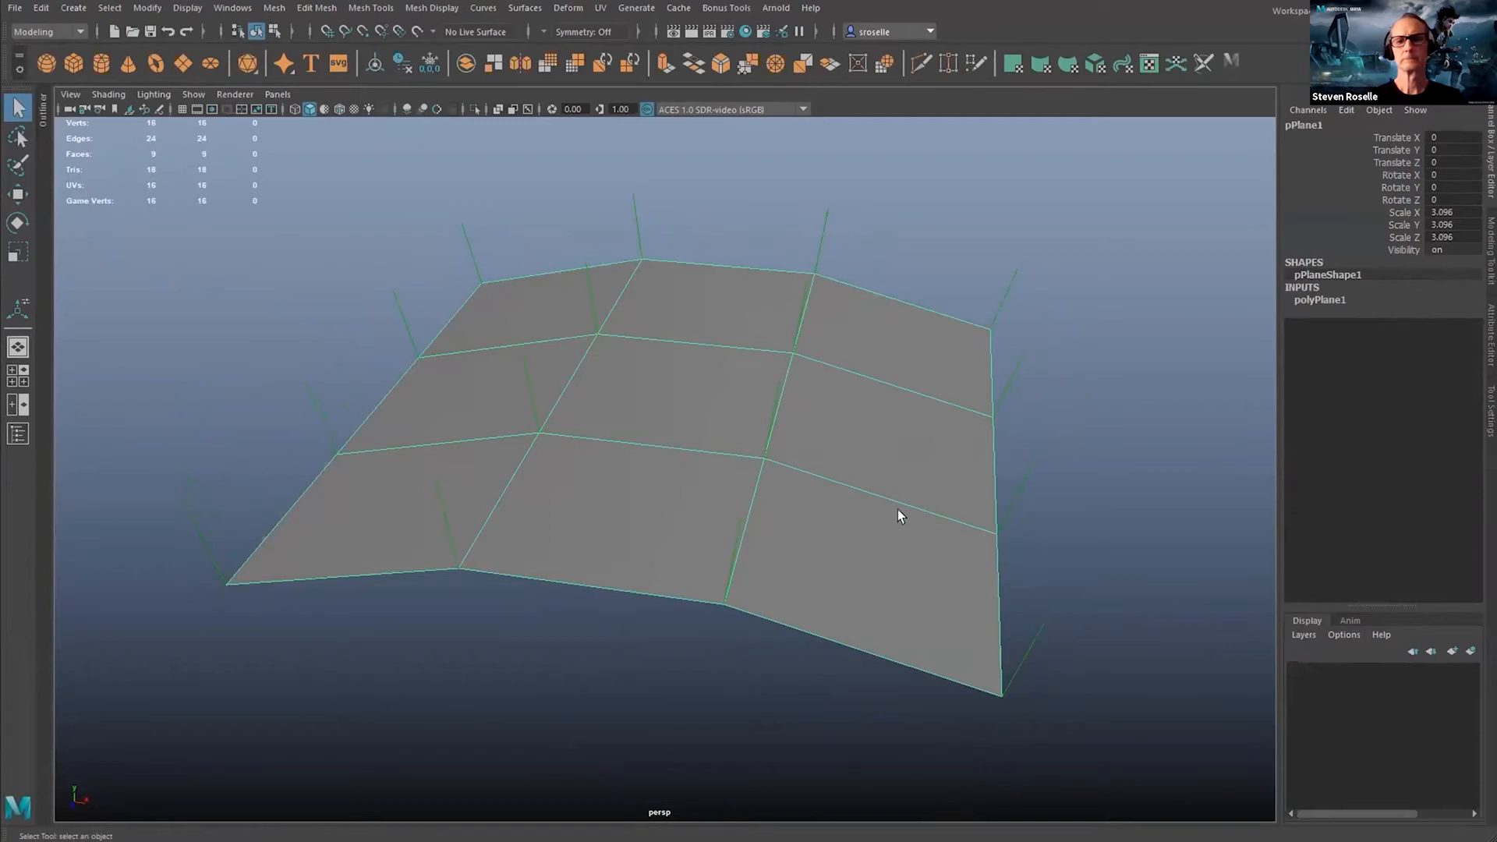
{"action": "mouse_move", "coordinate": [730, 602]}
{"action": "left_mouse_down", "text": "alt"}
{"action": "mouse_move", "coordinate": [685, 595]}
{"action": "mouse_move", "coordinate": [722, 601]}
{"action": "left_mouse_up", "text": "alt"}
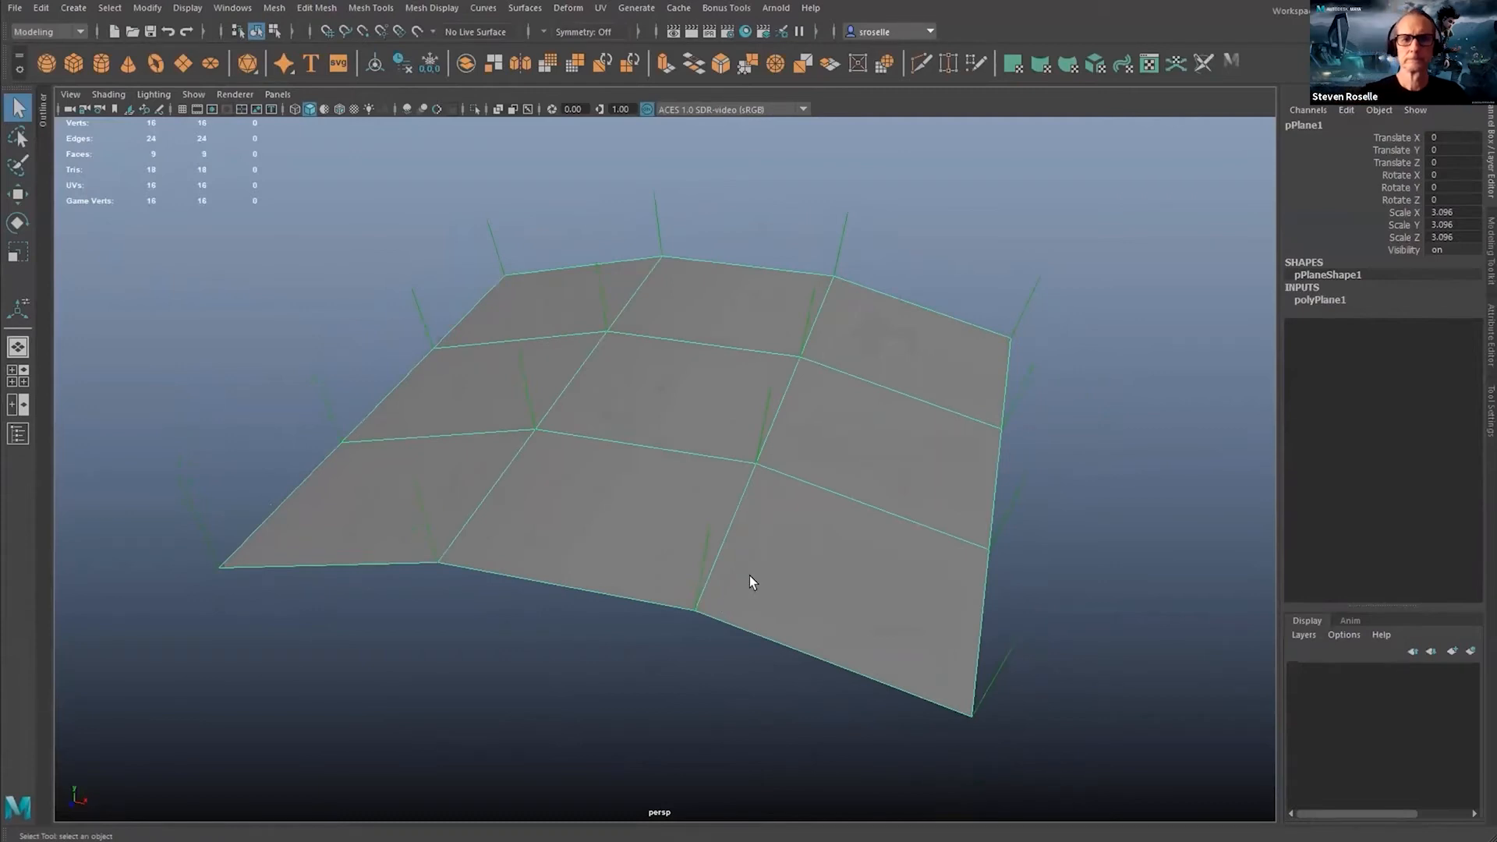
{"action": "right_click_drag", "start_coordinate": [787, 544], "coordinate": [787, 377]}
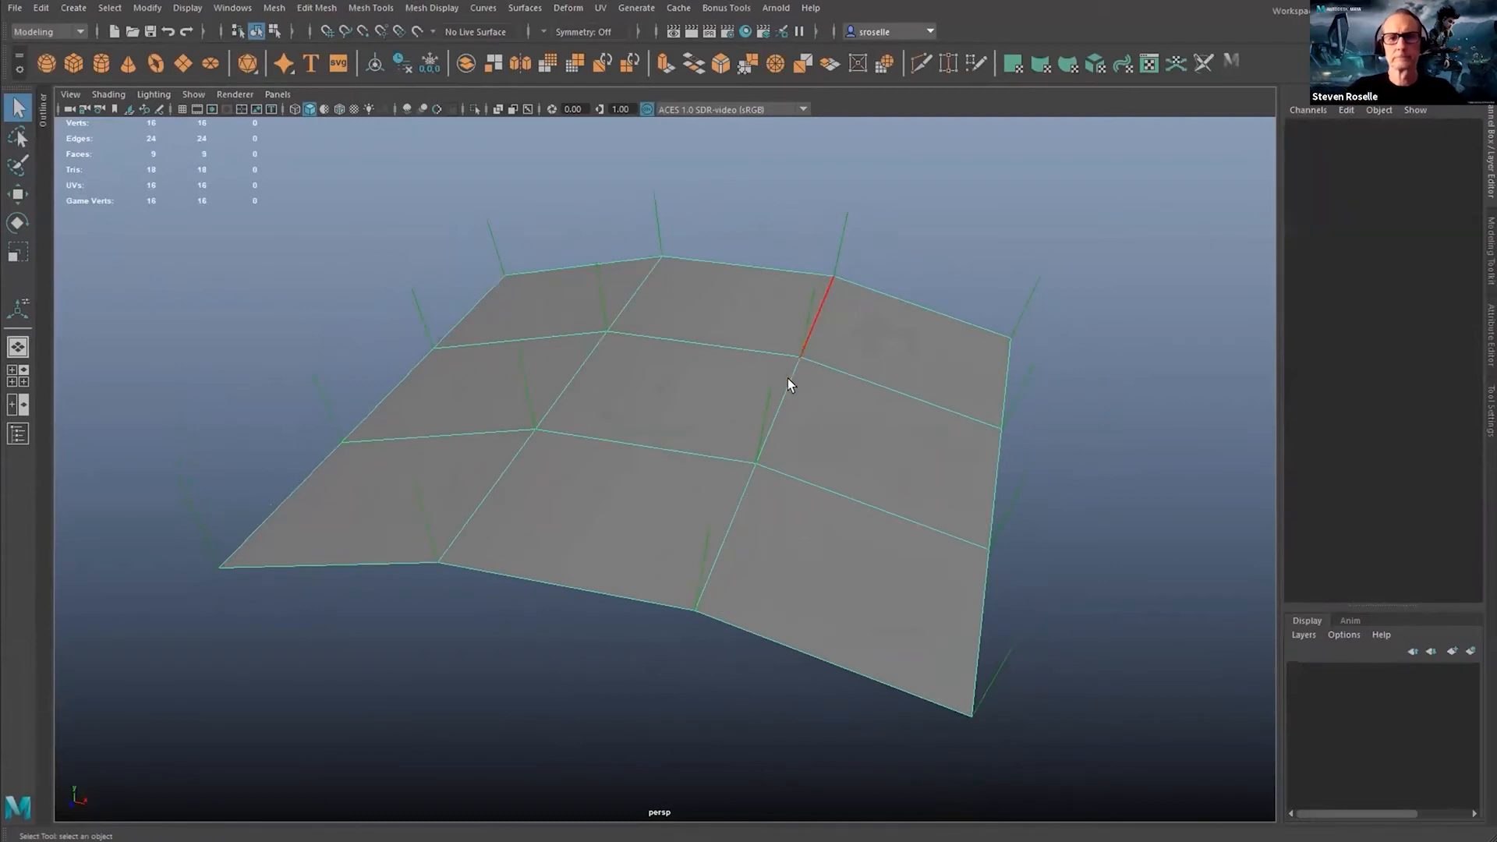
{"action": "left_click", "coordinate": [784, 394]}
{"action": "left_click_drag", "start_coordinate": [785, 400], "coordinate": [775, 438], "text": "alt"}
{"action": "right_click", "coordinate": [772, 396], "text": "shift"}
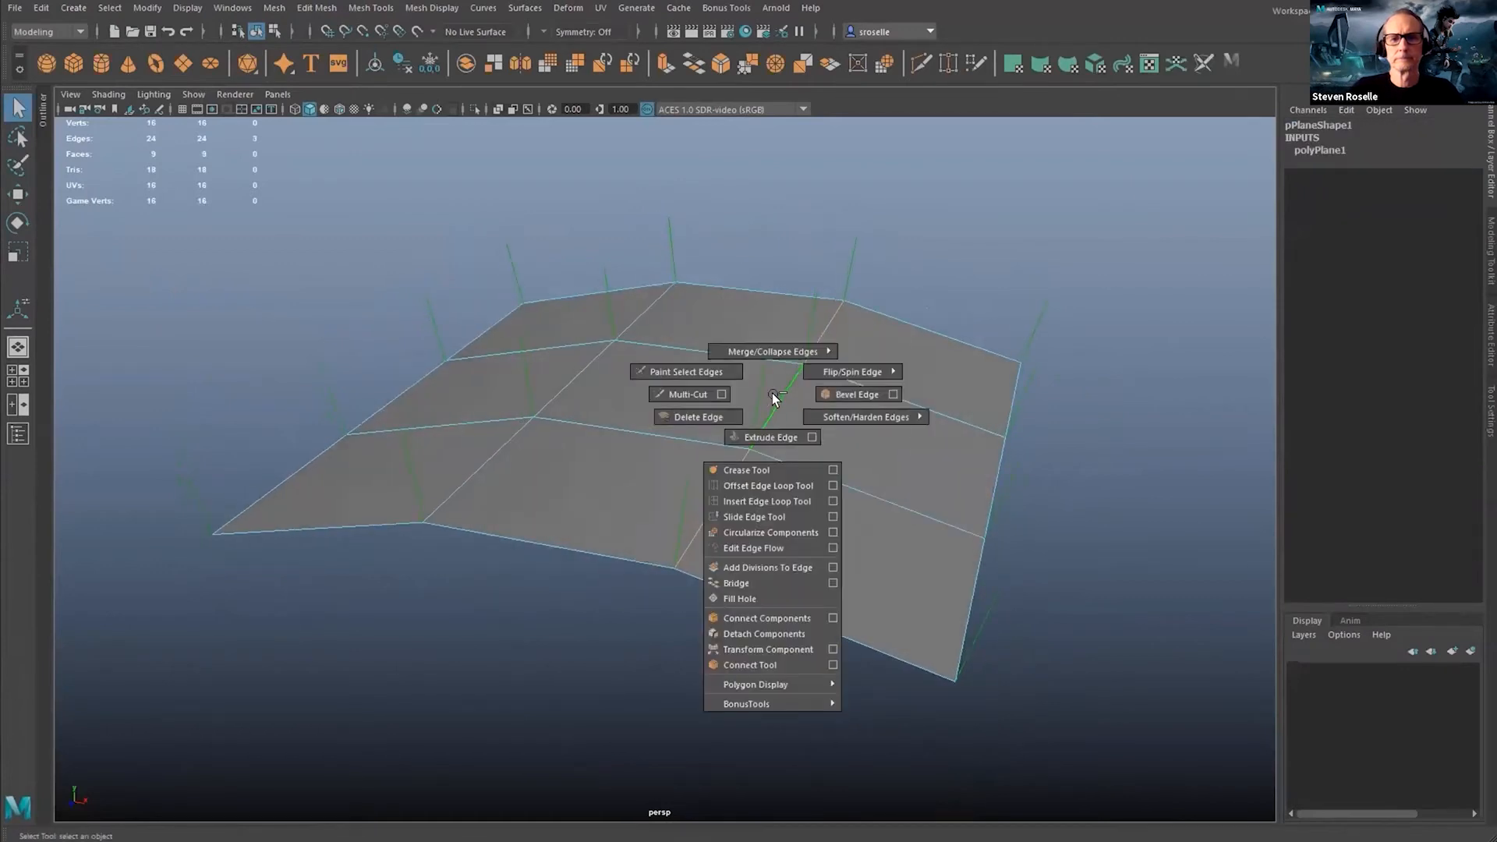
{"action": "mouse_move", "coordinate": [828, 423]}
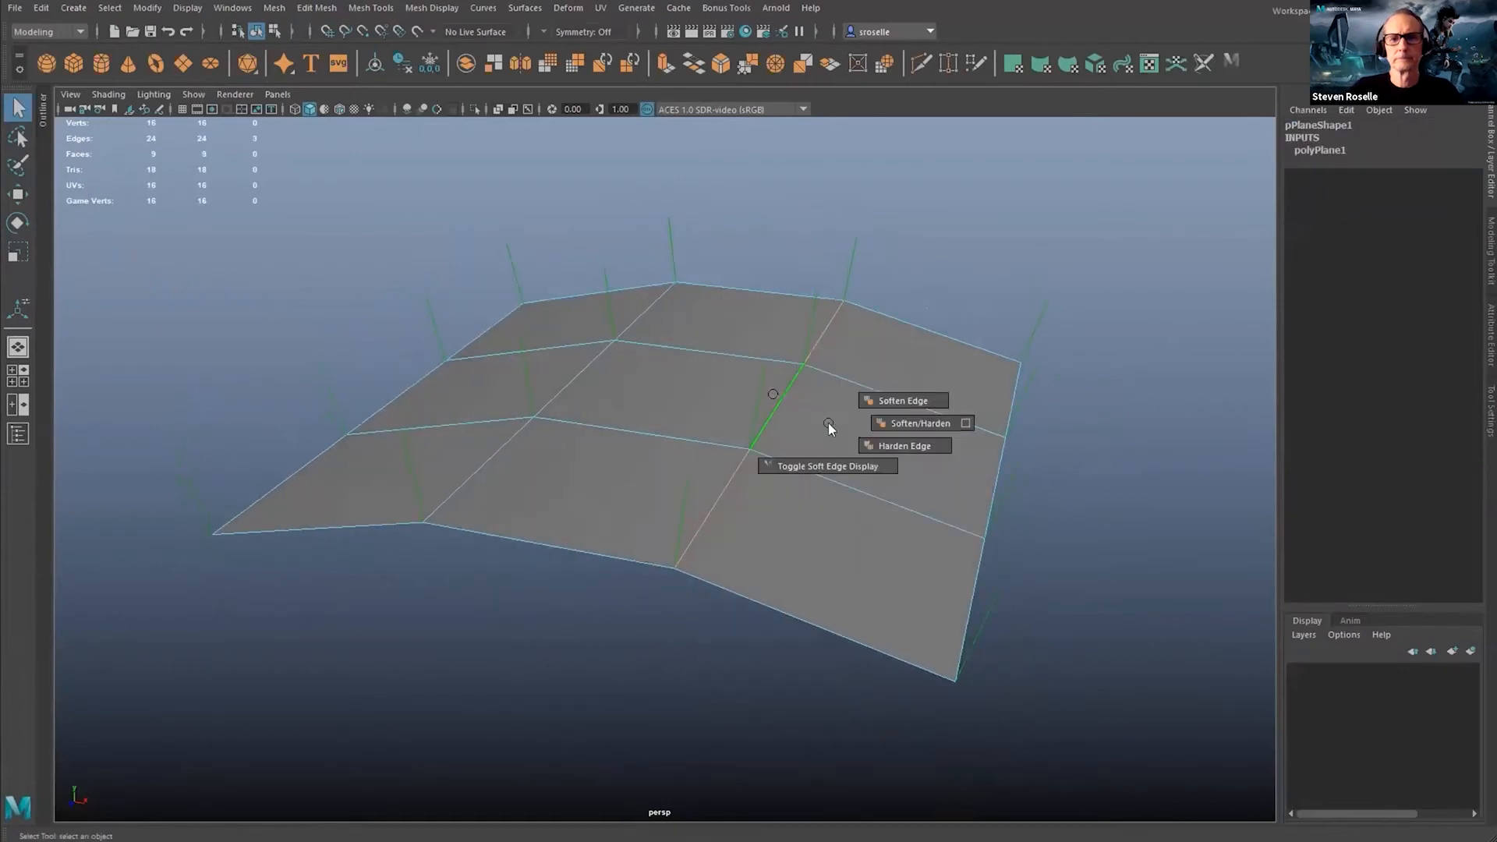
{"action": "left_click", "coordinate": [867, 446]}
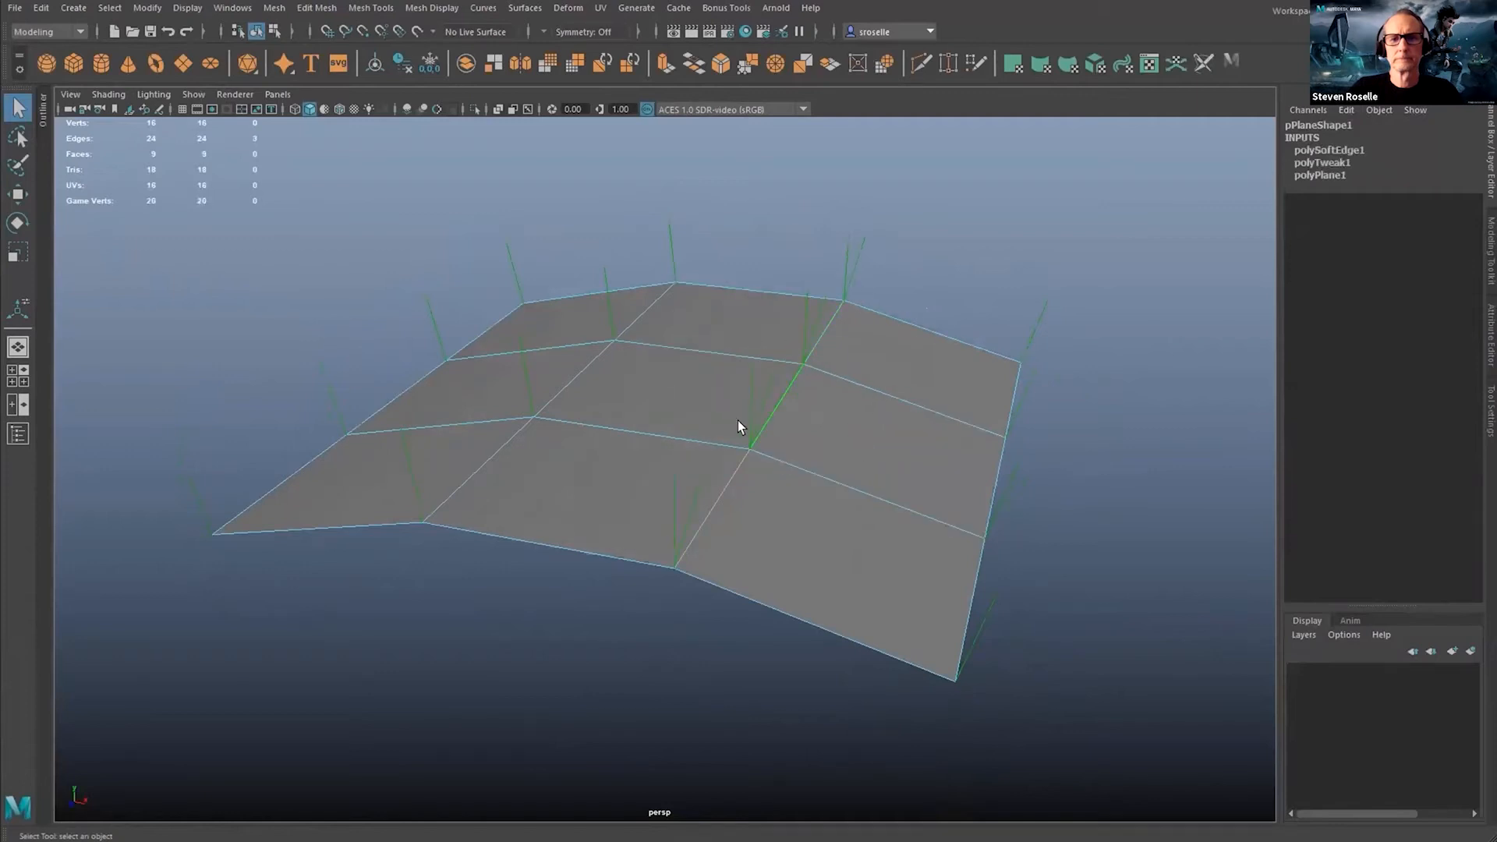
{"action": "left_click", "coordinate": [669, 592]}
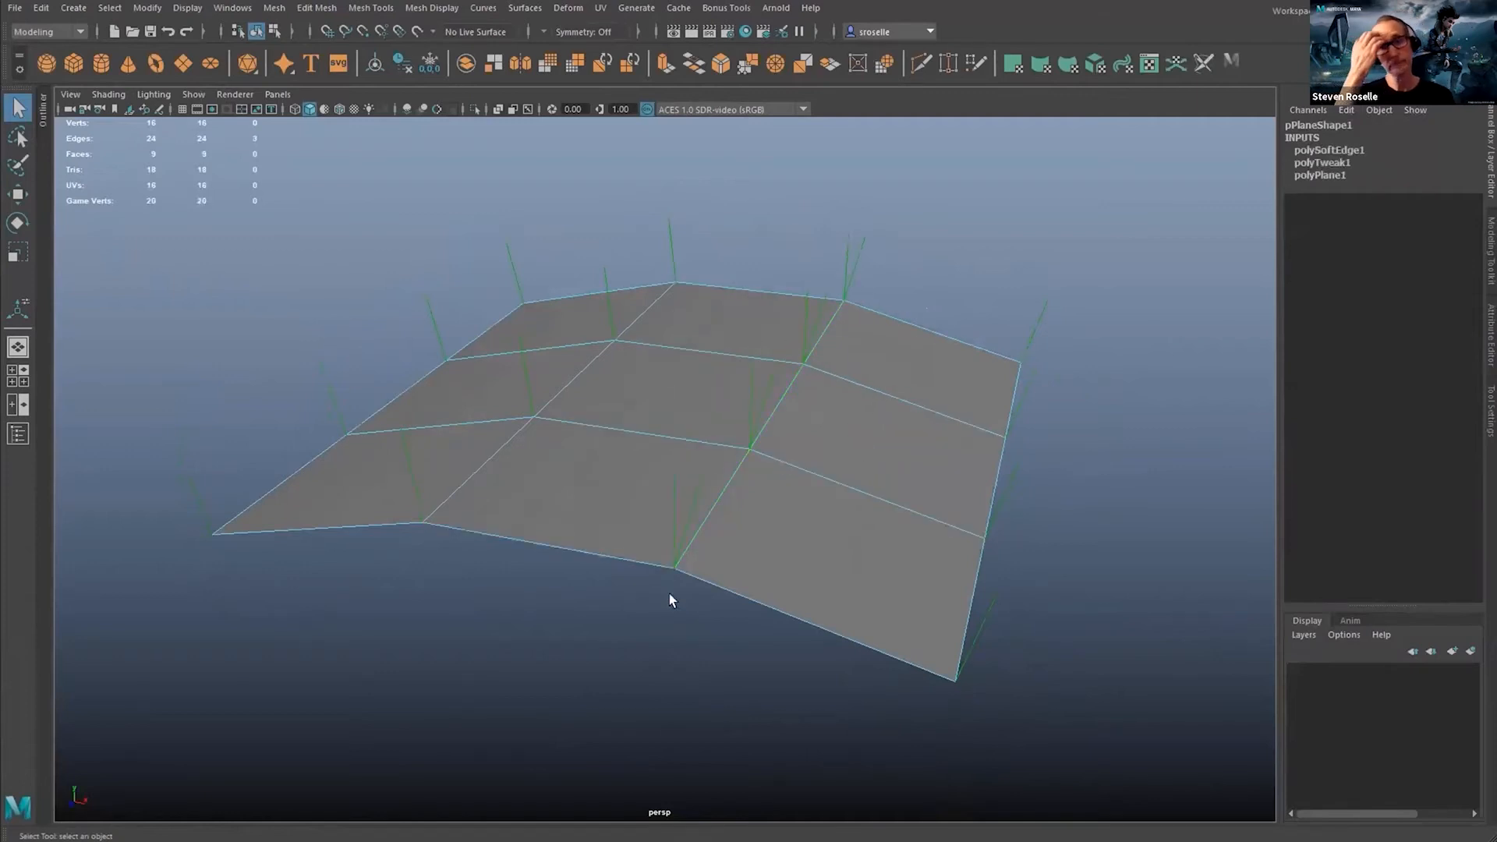
- Select the plane's whole UV shell in the UV Editor and scale it down to about a third, inside the 0–1 tile
{"action": "left_click_drag", "start_coordinate": [631, 467], "coordinate": [686, 468], "text": "alt"}
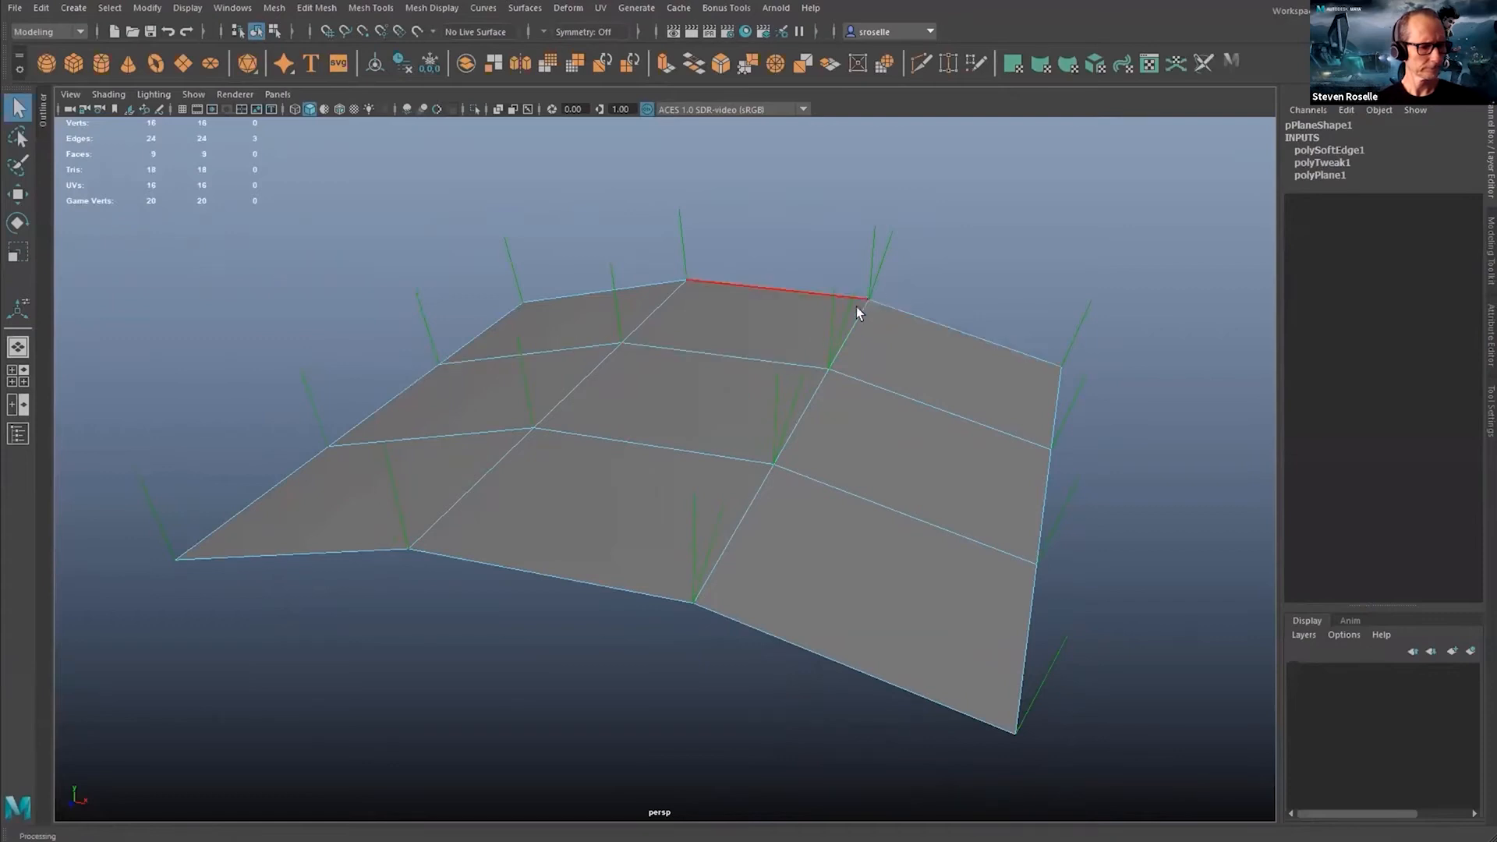
{"action": "left_click_drag", "start_coordinate": [465, 671], "coordinate": [483, 606], "text": "alt"}
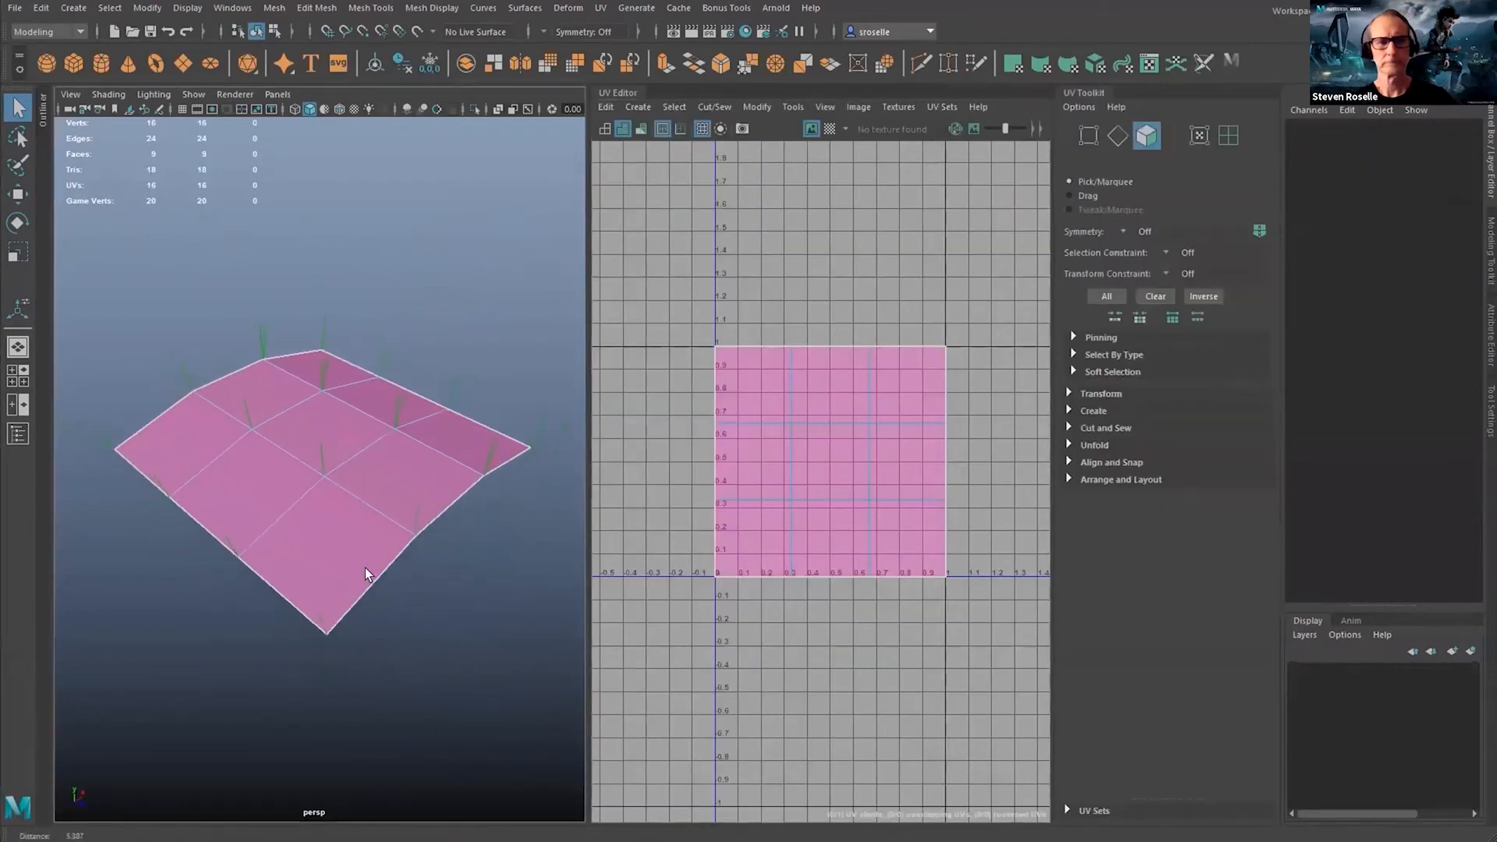
{"action": "scroll", "coordinate": [365, 568], "scroll_direction": "down", "scroll_amount": 1}
{"action": "double_click", "coordinate": [838, 472]}
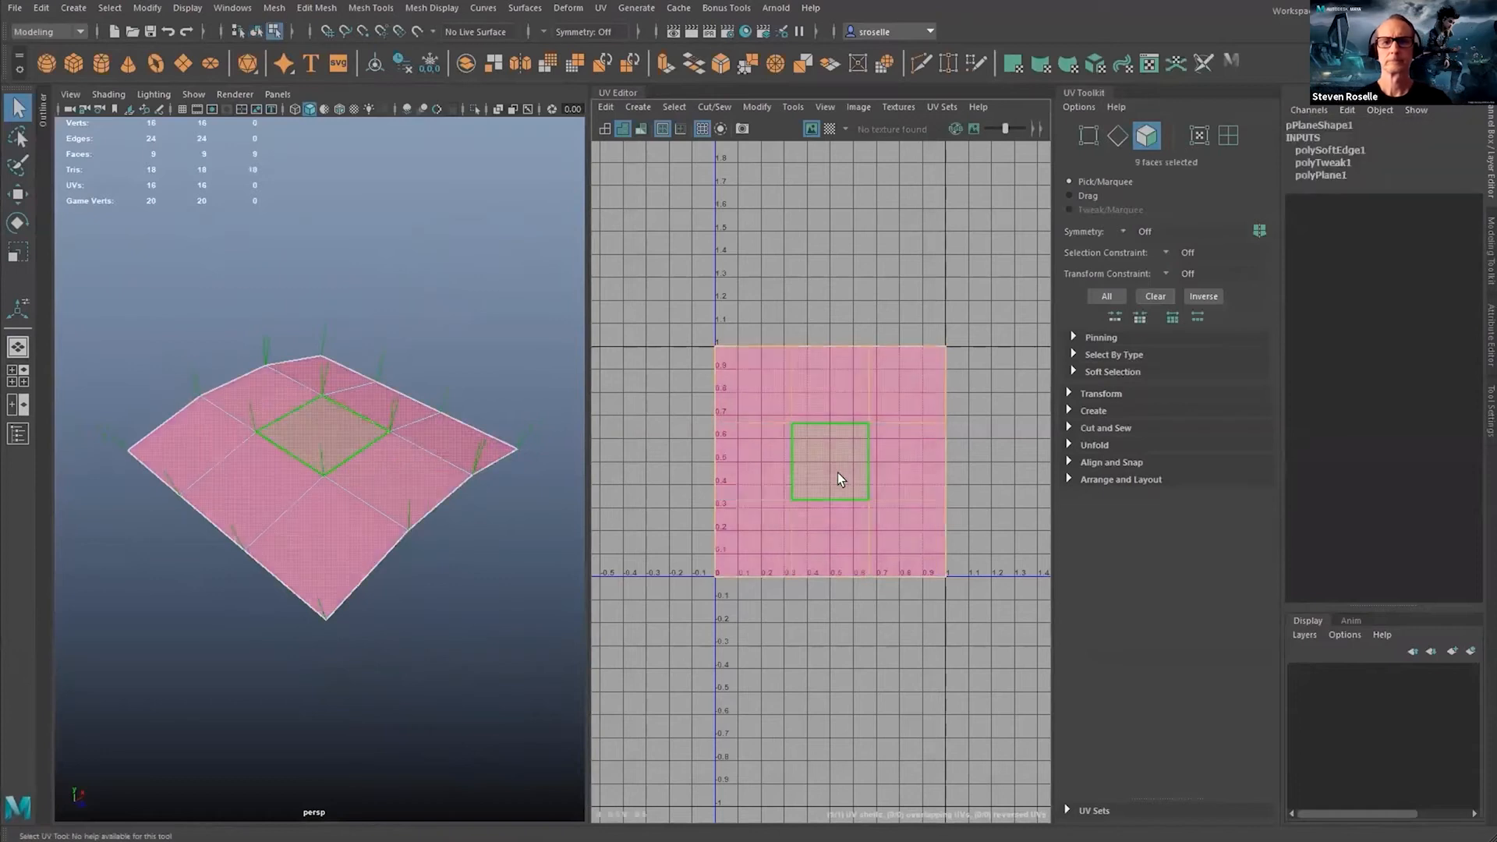
{"action": "key", "text": "r"}
{"action": "middle_click_drag", "start_coordinate": [893, 518], "coordinate": [781, 505]}
{"action": "key", "text": "w"}
- Select a single outer face of the plane and unitize its UVs so it fills the 0–1 tile
{"action": "right_click_drag", "start_coordinate": [274, 477], "coordinate": [273, 507]}
{"action": "left_click", "coordinate": [250, 479]}
{"action": "scroll", "coordinate": [349, 591], "scroll_direction": "up", "scroll_amount": 1}
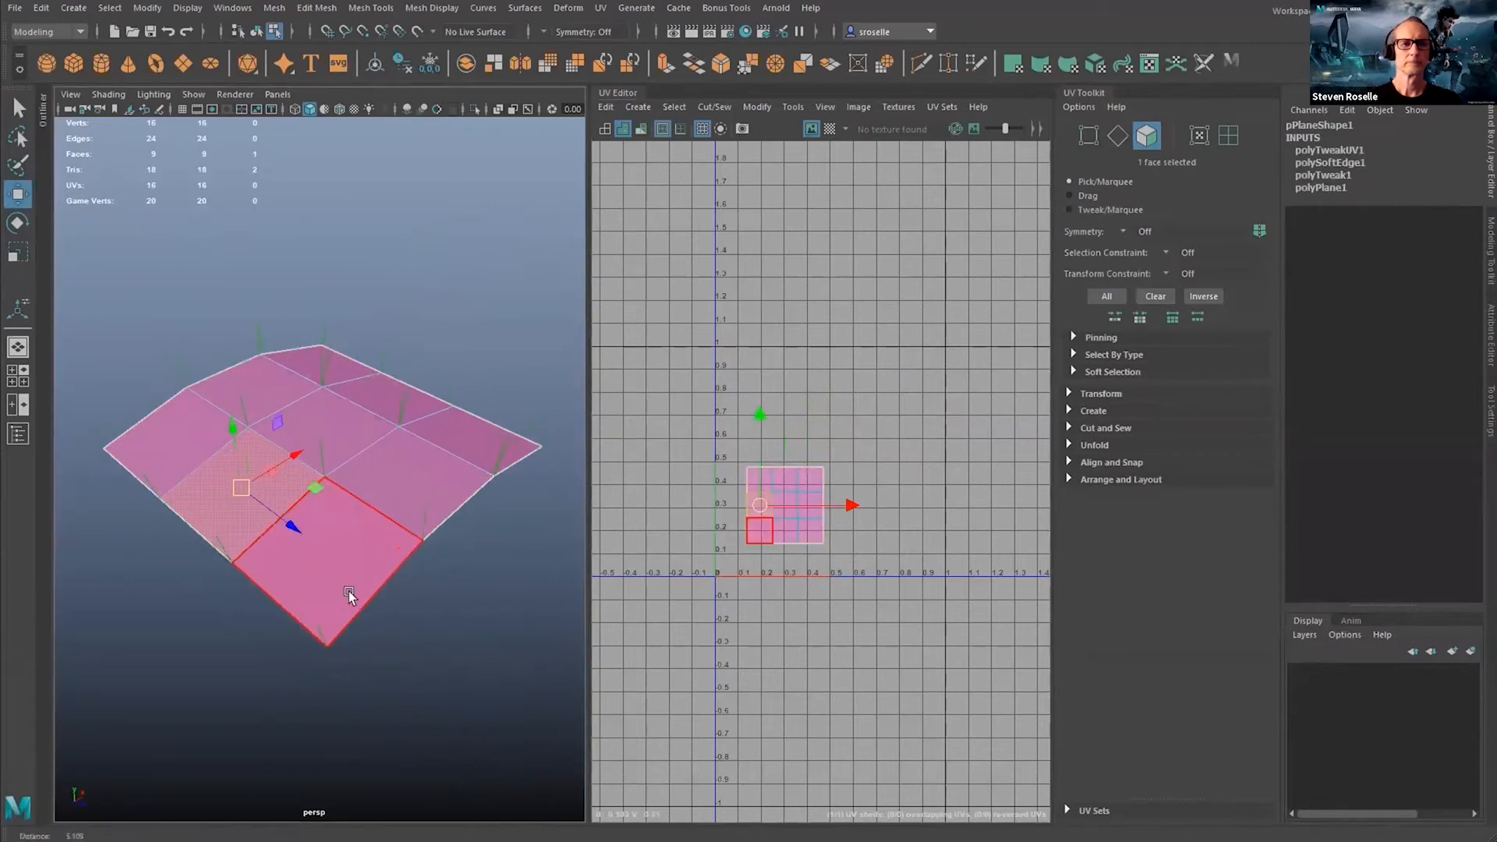
{"action": "scroll", "coordinate": [348, 591], "scroll_direction": "up", "scroll_amount": 2}
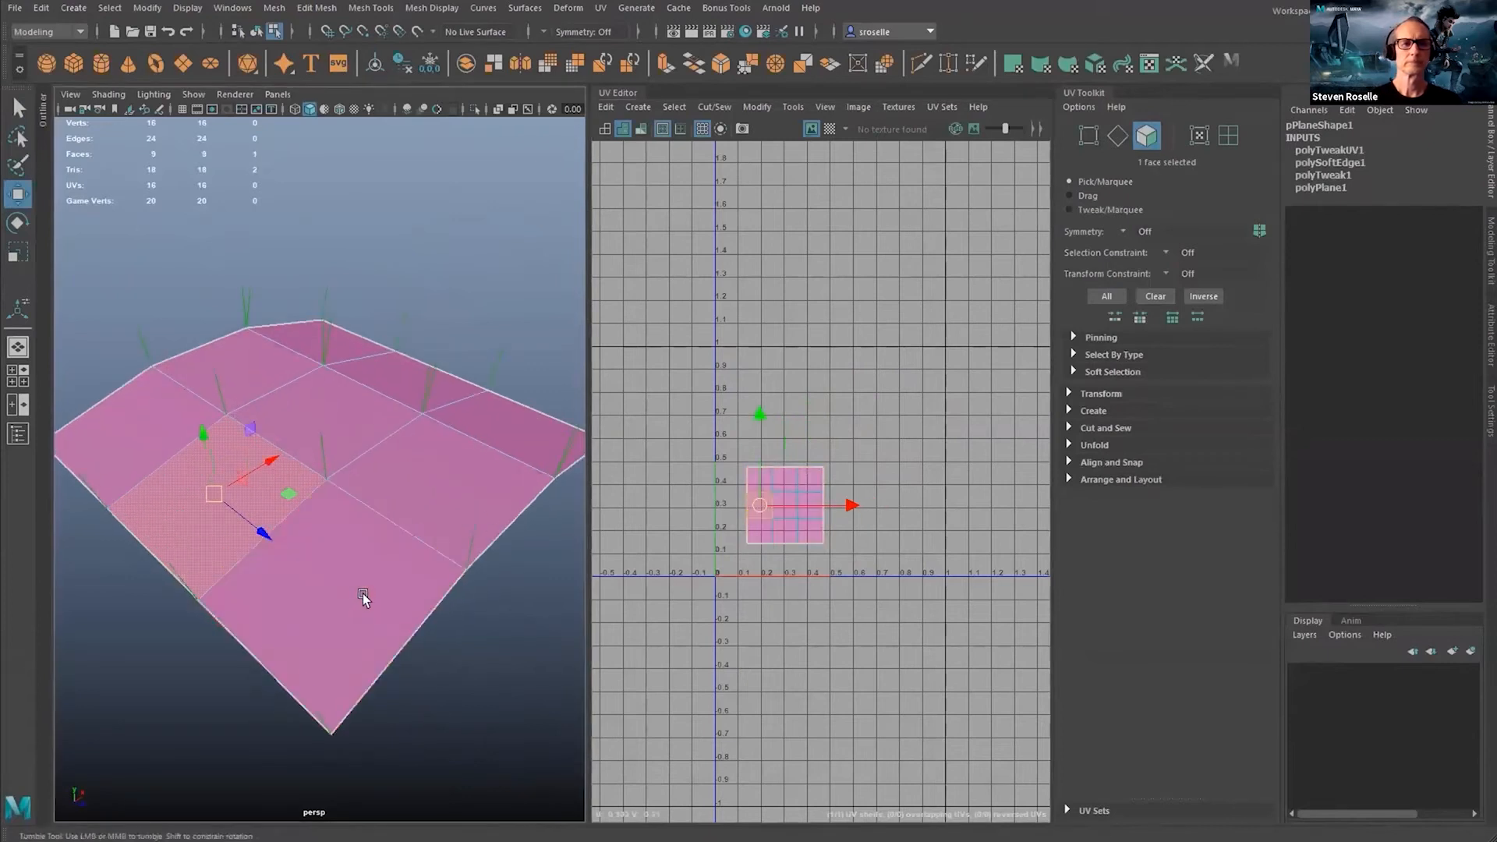
{"action": "left_click", "coordinate": [754, 107]}
{"action": "left_click", "coordinate": [785, 285]}
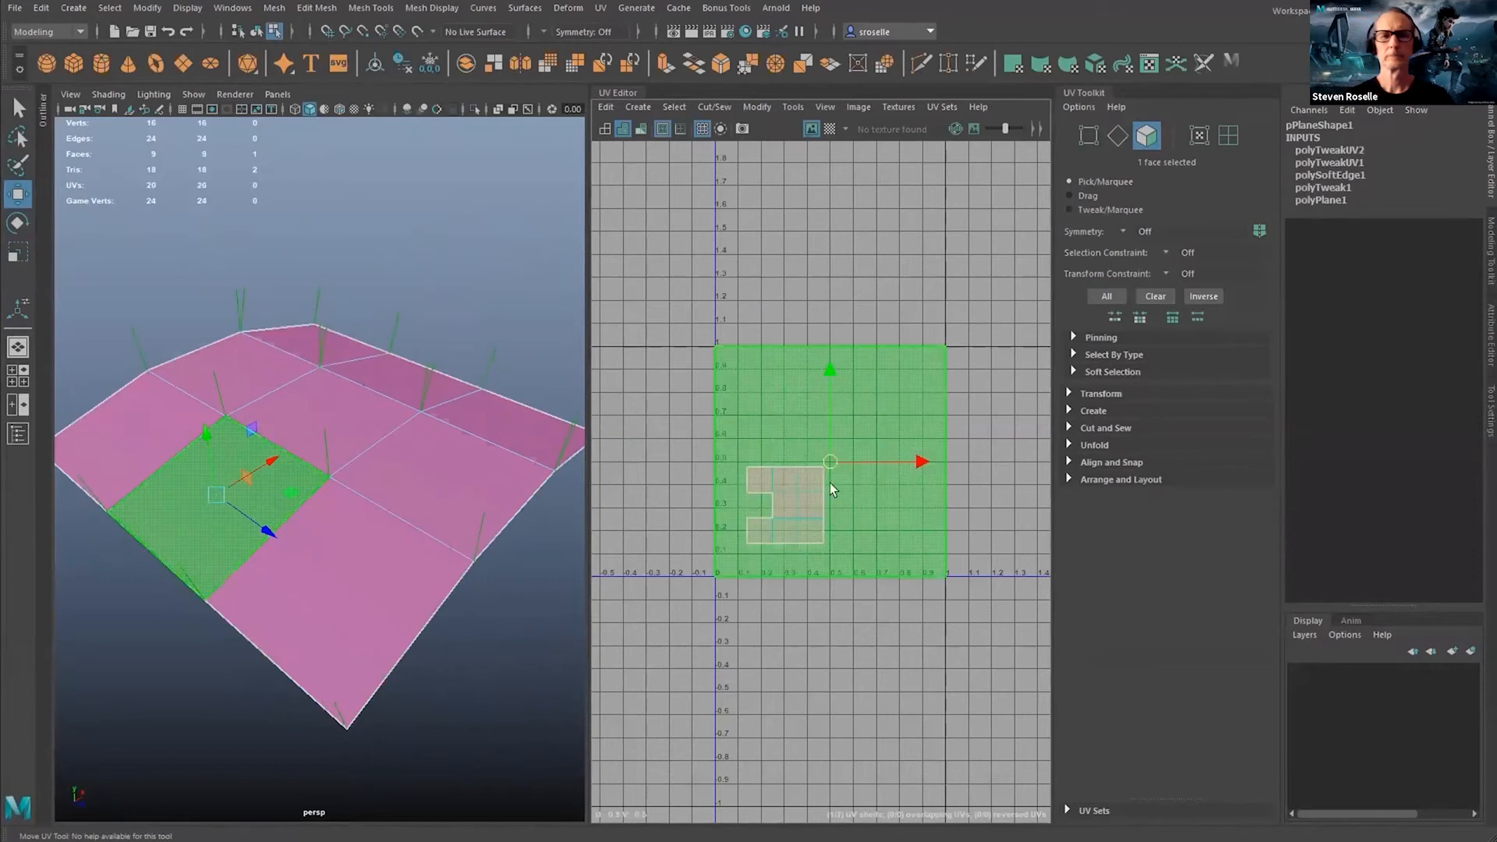
- Scale down the separated face's UV shell and place it clear of the main shell
{"action": "key", "text": "r"}
{"action": "left_click_drag", "start_coordinate": [839, 466], "coordinate": [869, 415]}
{"action": "key", "text": "w"}
- Compare the plane's vertex, UV and game vertex counts and its vertex normals around the separated face
{"action": "left_click_drag", "start_coordinate": [545, 611], "coordinate": [507, 606], "text": "alt"}
{"action": "scroll", "coordinate": [507, 606], "scroll_direction": "down", "scroll_amount": 2}
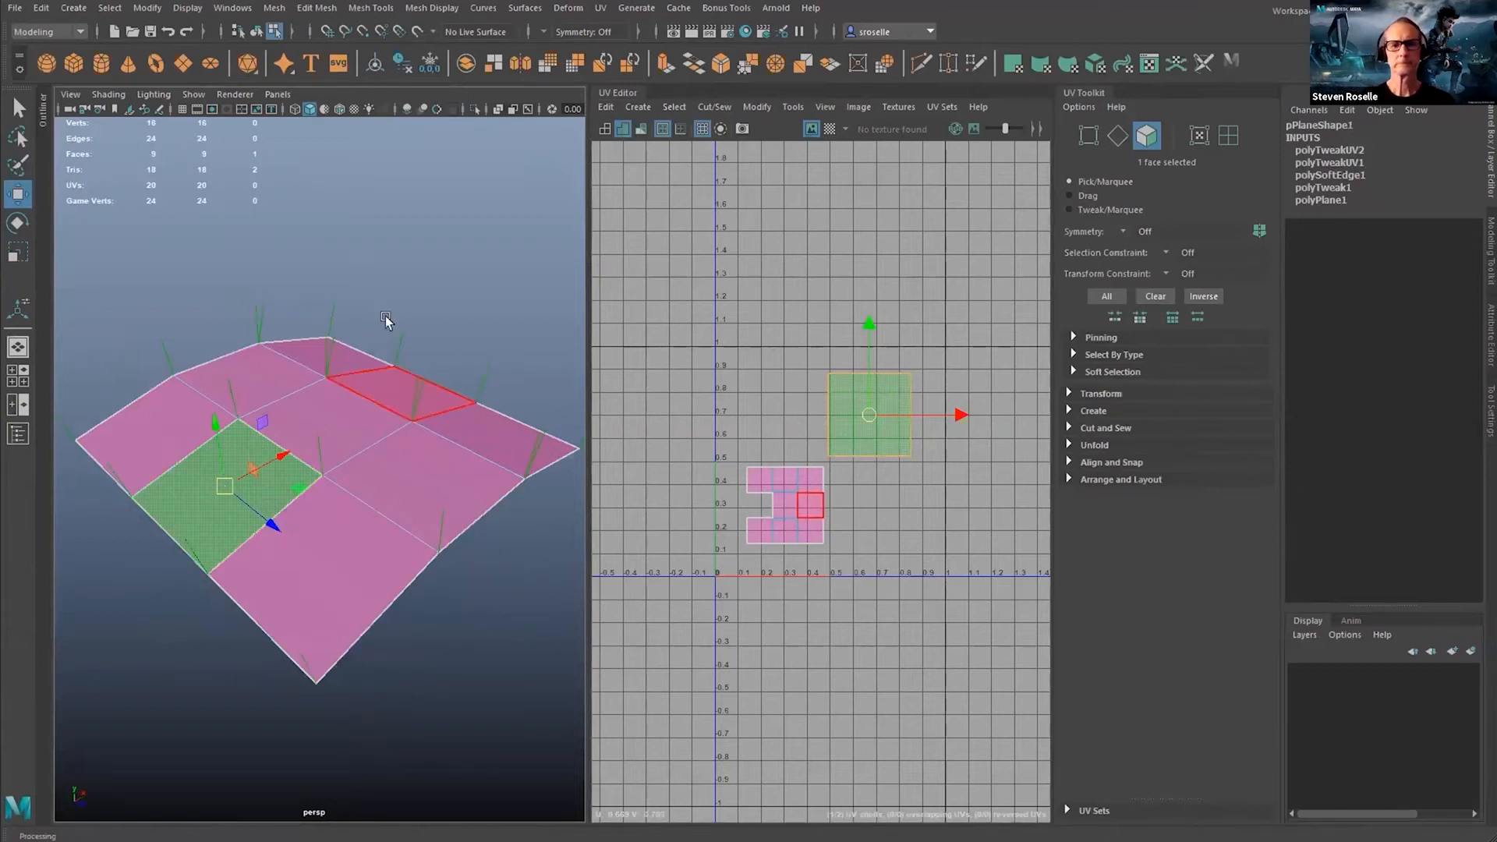
{"action": "left_click_drag", "start_coordinate": [366, 287], "coordinate": [297, 249], "text": "alt"}
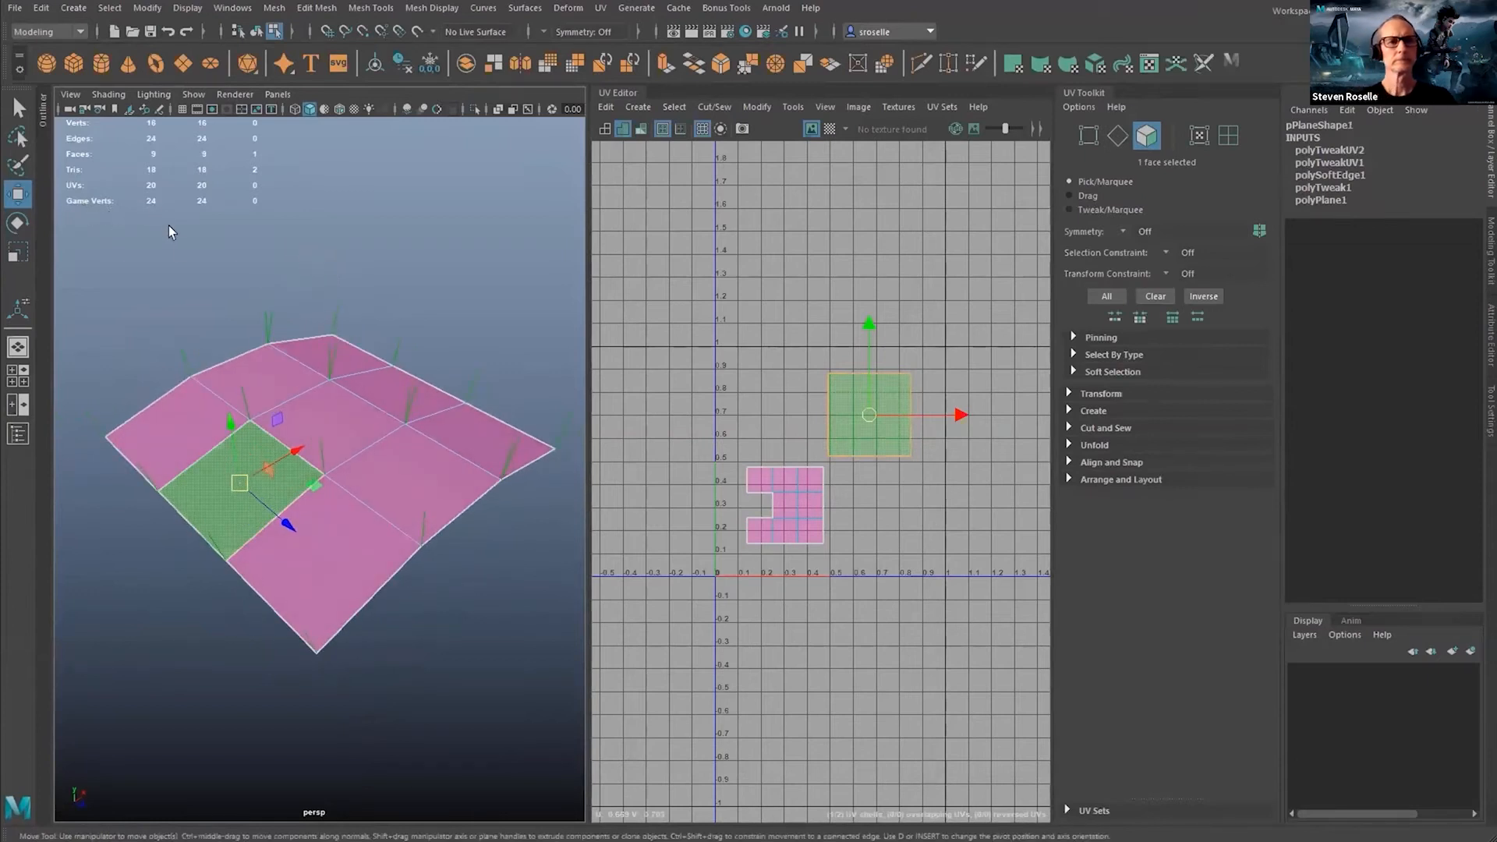
{"action": "right_click_drag", "start_coordinate": [203, 268], "coordinate": [202, 269], "text": "alt"}
{"action": "left_click_drag", "start_coordinate": [220, 264], "coordinate": [261, 264], "text": "alt"}
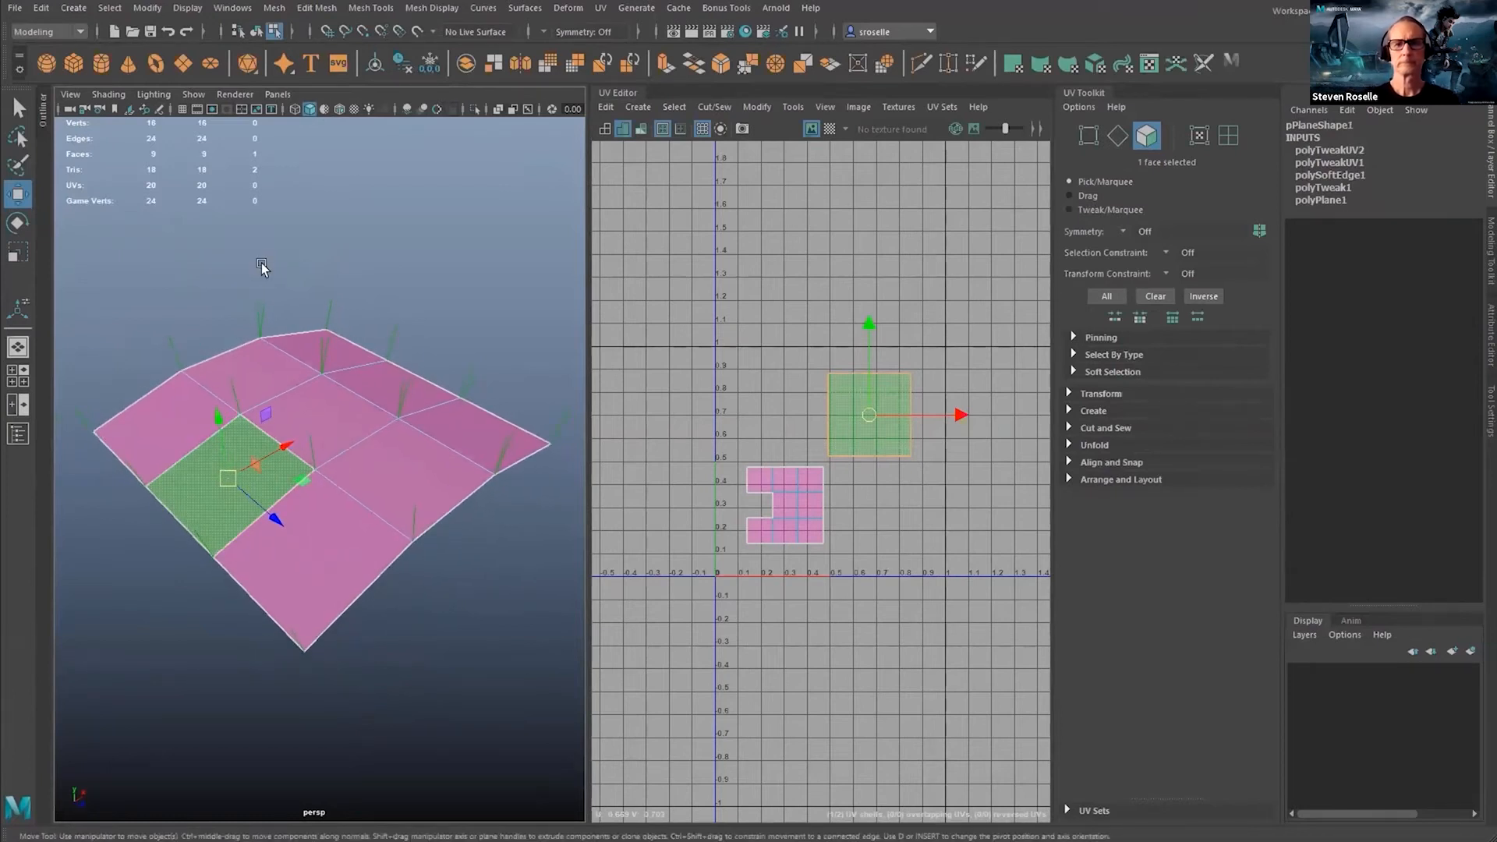
{"action": "key", "text": "q"}
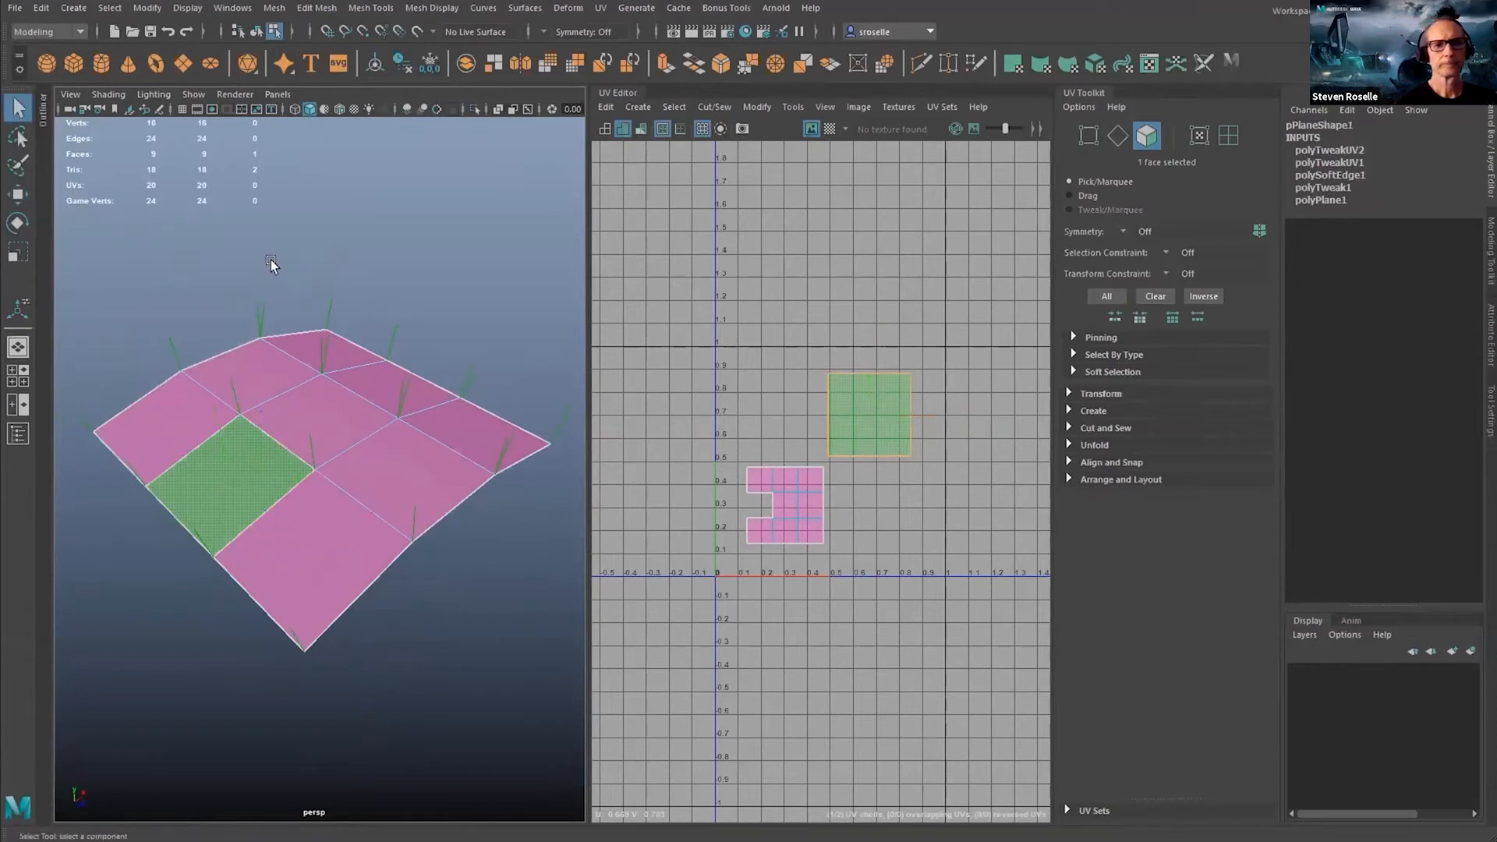
{"action": "left_click", "coordinate": [476, 436]}
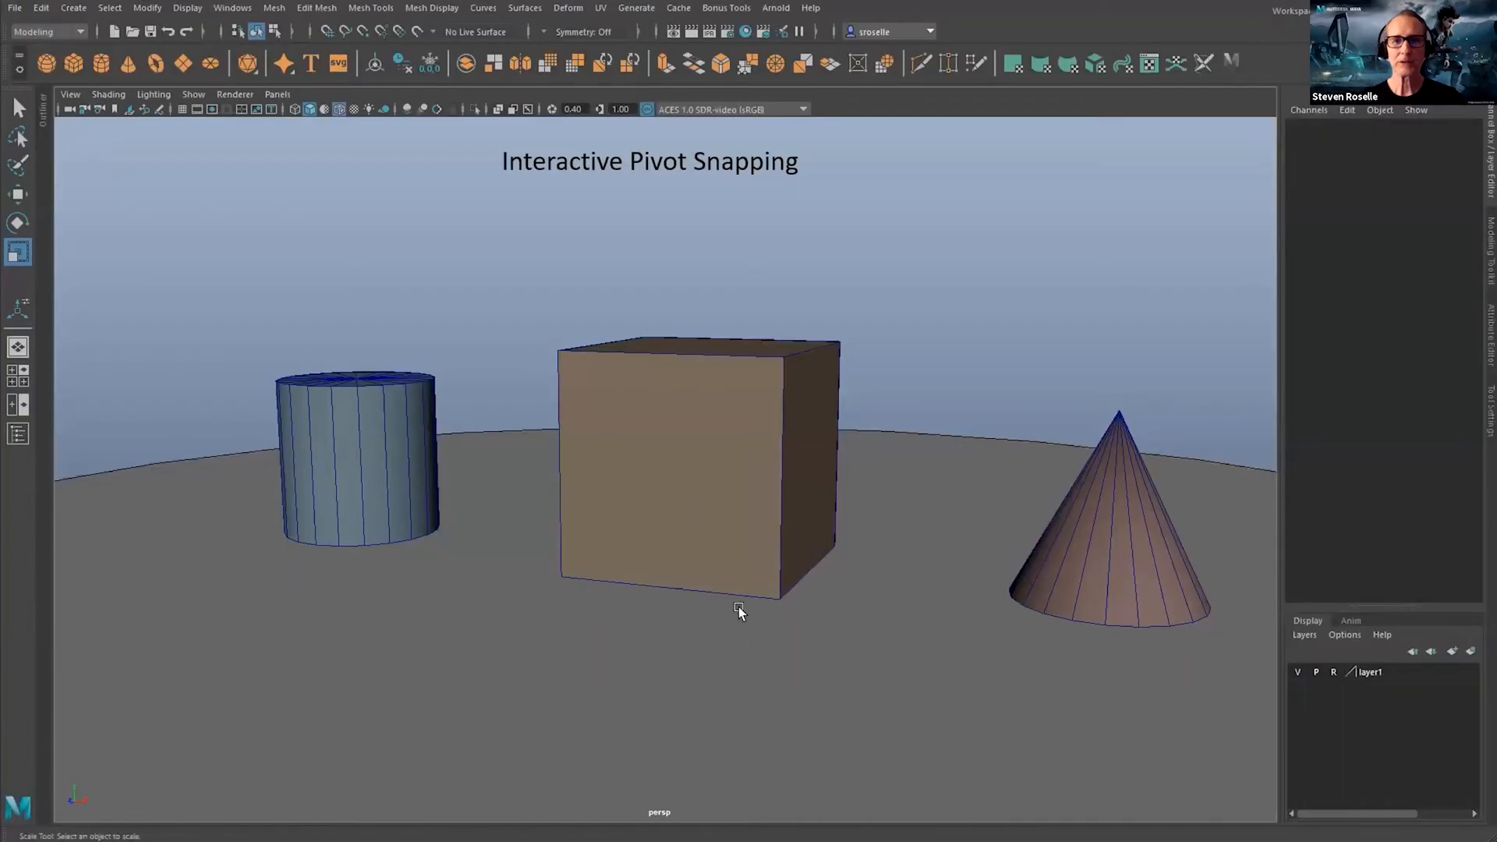
- Select the cube and scale it up uniformly by a small amount about its own pivot
{"action": "left_click", "coordinate": [957, 528]}
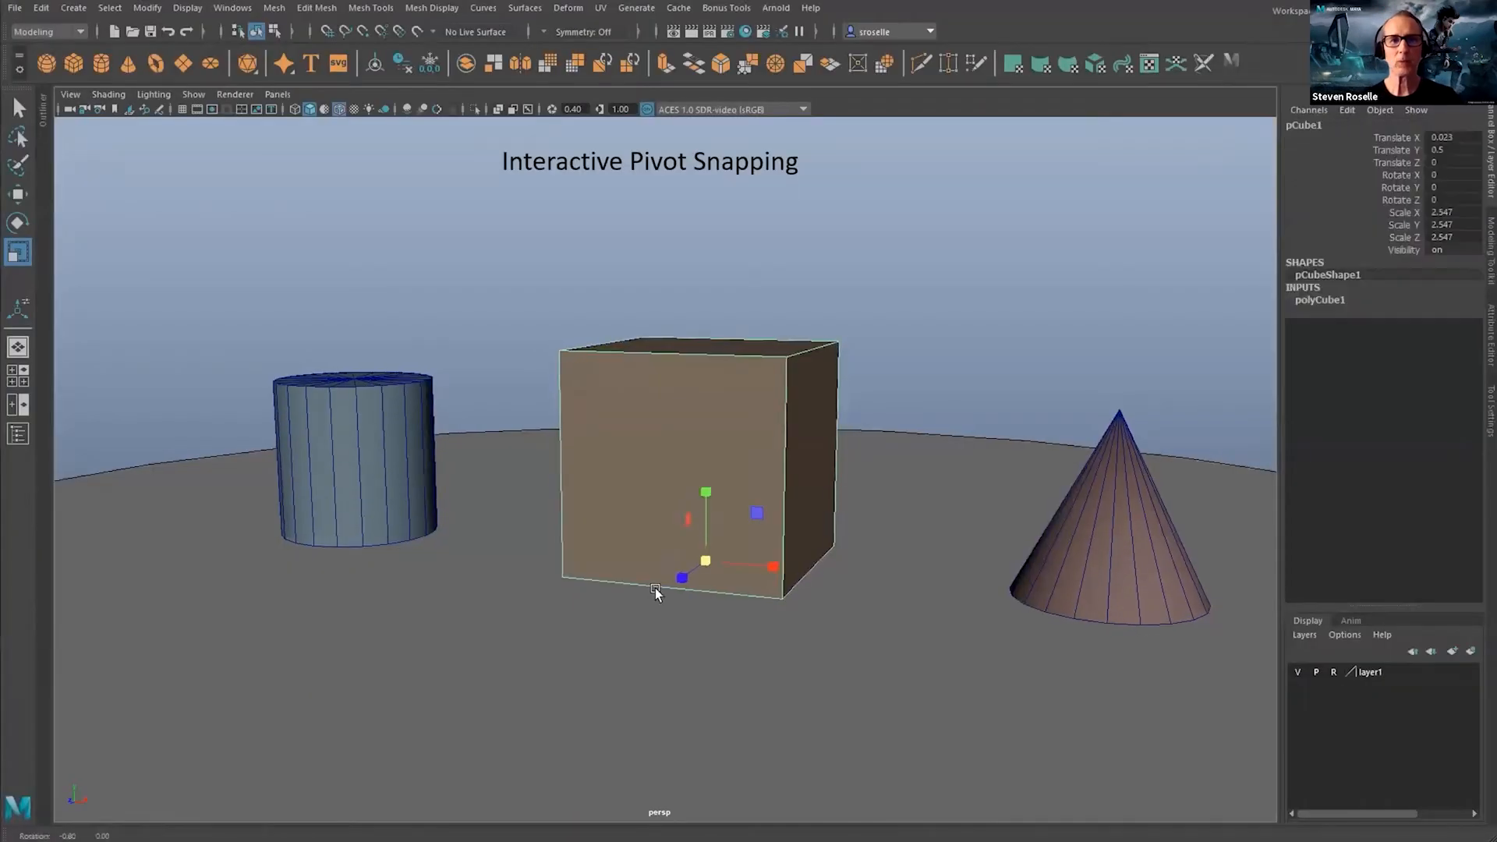
{"action": "left_click_drag", "start_coordinate": [985, 513], "coordinate": [1071, 508]}
{"action": "left_click_drag", "start_coordinate": [858, 552], "coordinate": [732, 569]}
- Snap the cube's pivot onto the cylinder's bottom rim and scale the cube to 2.772 from there
{"action": "key", "text": "d"}
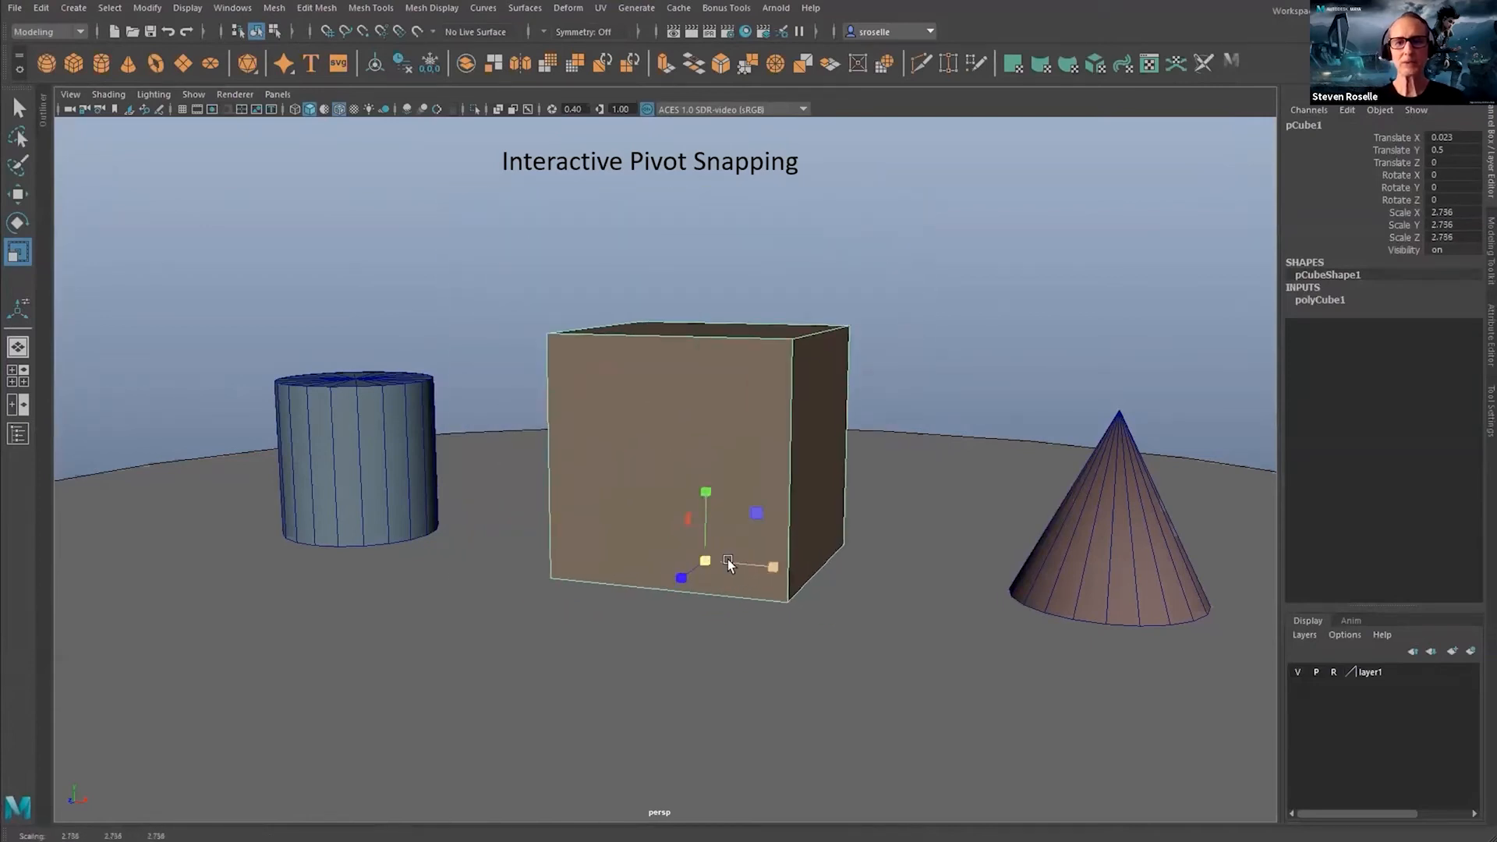
{"action": "left_click", "coordinate": [412, 541]}
{"action": "key", "text": "d"}
{"action": "left_click_drag", "start_coordinate": [410, 539], "coordinate": [423, 569]}
- Snap the cube's pivot onto the edge of the cone's base and scale the cube to 2.794 from there
{"action": "key", "text": "d"}
{"action": "left_click_drag", "start_coordinate": [914, 628], "coordinate": [968, 626], "text": "alt"}
{"action": "left_click", "coordinate": [990, 546]}
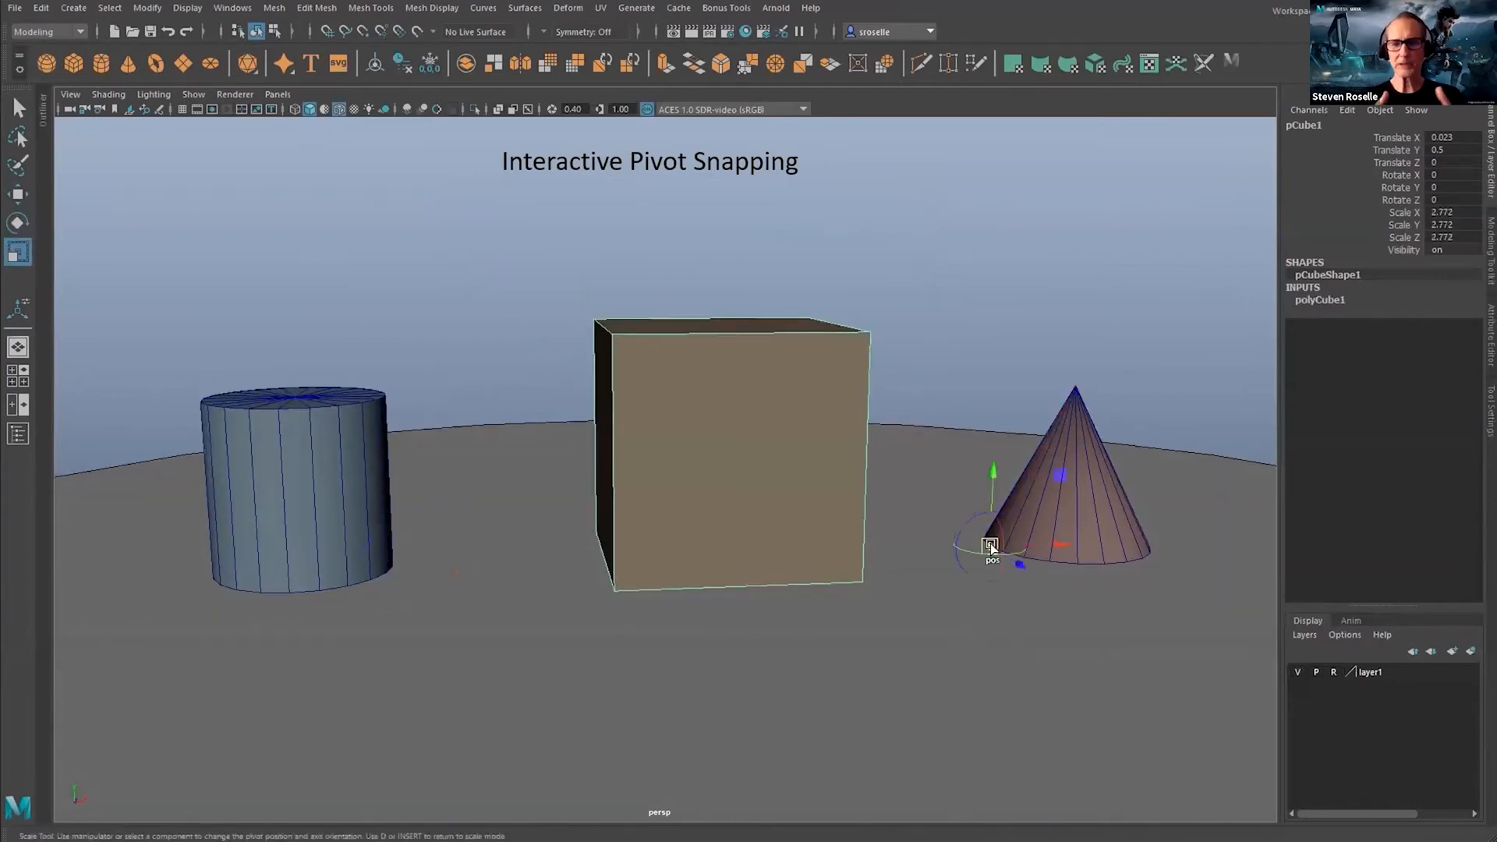
{"action": "key", "text": "d"}
{"action": "middle_click_drag", "start_coordinate": [1014, 569], "coordinate": [892, 559]}
{"action": "left_click_drag", "start_coordinate": [892, 559], "coordinate": [998, 558]}
{"action": "left_click_drag", "start_coordinate": [937, 597], "coordinate": [886, 603], "text": "alt"}
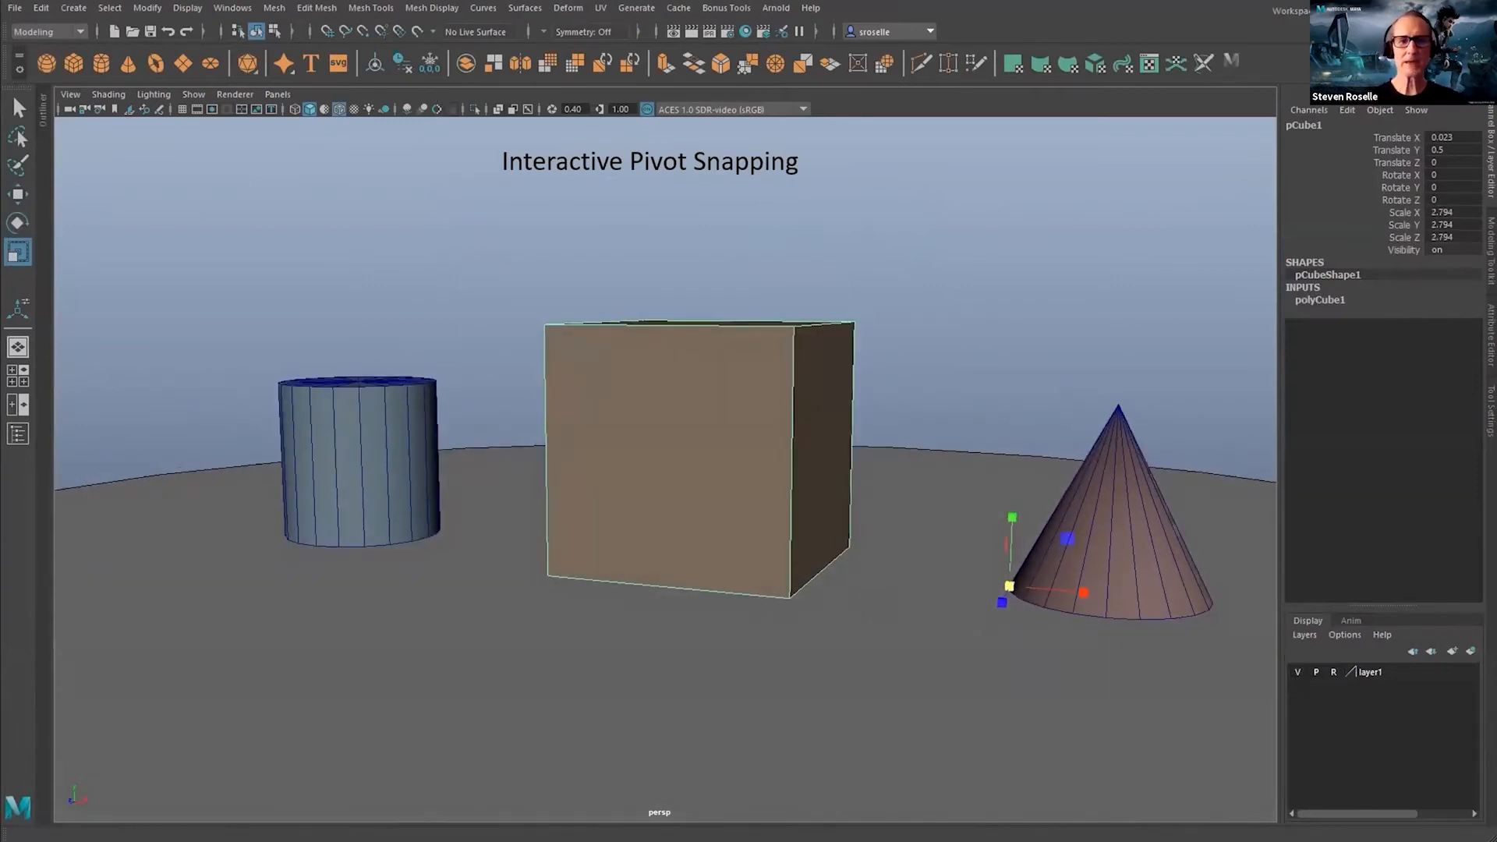
- Undo the recent scale and pivot edits on the cube
{"action": "key", "text": "ctrl+z"}
{"action": "key", "text": "ctrl+z"}
{"action": "key", "text": "ctrl+z"}
- Scale the cube up slightly, and scale it again with its pivot snapped to the cylinder's bottom rim
{"action": "left_click", "coordinate": [704, 551]}
{"action": "mouse_move", "coordinate": [708, 554]}
{"action": "left_mouse_down"}
{"action": "mouse_move", "coordinate": [780, 558]}
{"action": "mouse_move", "coordinate": [727, 559]}
{"action": "left_mouse_up"}
{"action": "key", "text": "d"}
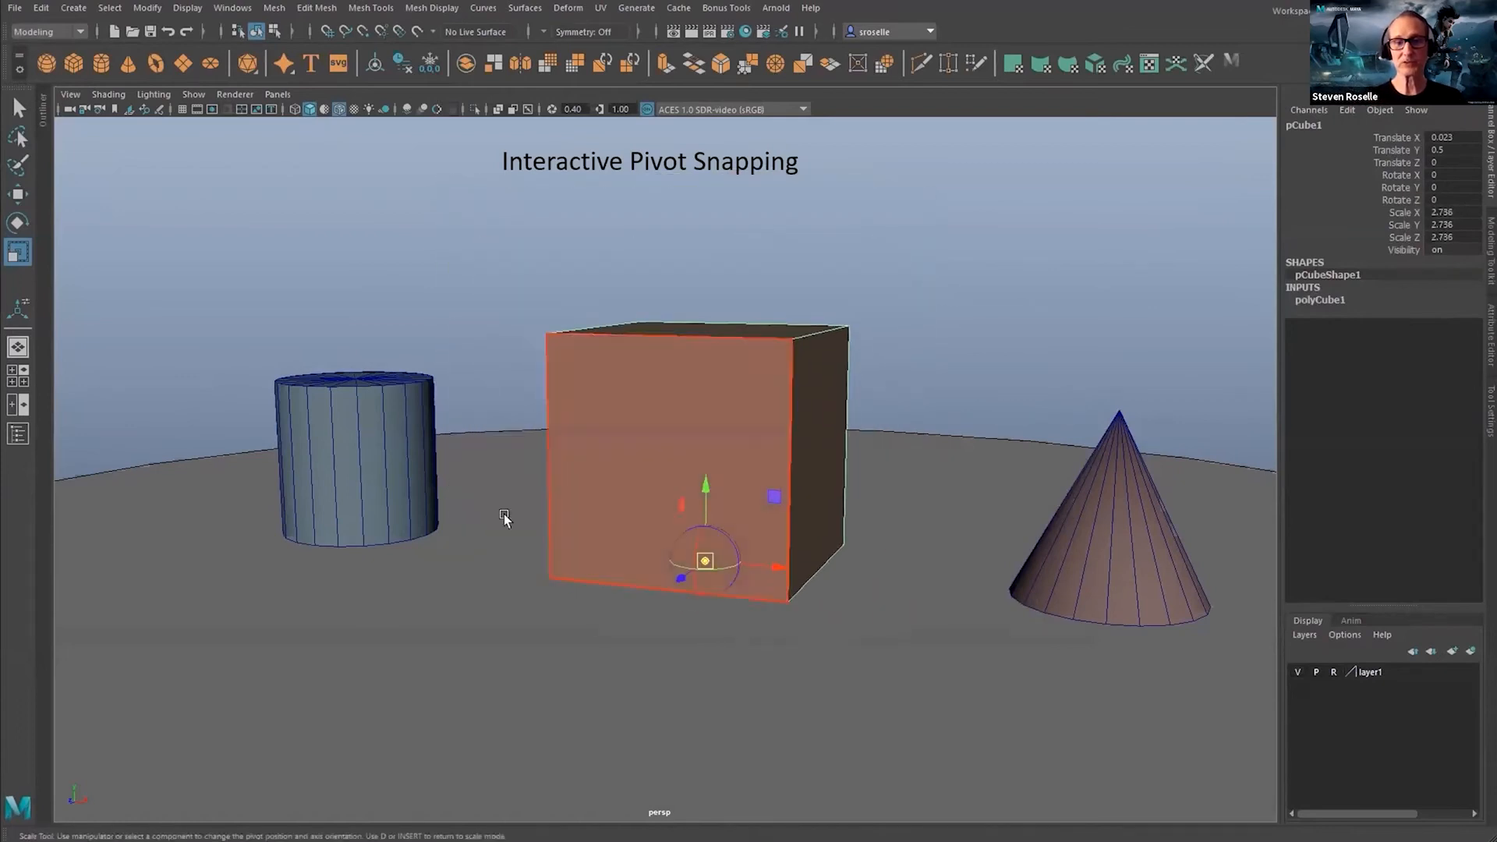
{"action": "left_click", "coordinate": [412, 538]}
{"action": "key", "text": "d"}
{"action": "mouse_move", "coordinate": [414, 542]}
{"action": "left_mouse_down"}
{"action": "mouse_move", "coordinate": [67, 578]}
{"action": "mouse_move", "coordinate": [422, 570]}
{"action": "left_mouse_up"}
- Move the cube's pivot to the edge of the cone's base and scale the cube to 2.794 around it
{"action": "key", "text": "d"}
{"action": "left_click_drag", "start_coordinate": [725, 588], "coordinate": [979, 609], "text": "alt"}
{"action": "left_click", "coordinate": [990, 544]}
{"action": "key", "text": "d"}
{"action": "middle_click_drag", "start_coordinate": [1017, 564], "coordinate": [945, 554]}
{"action": "left_click_drag", "start_coordinate": [945, 554], "coordinate": [990, 557]}
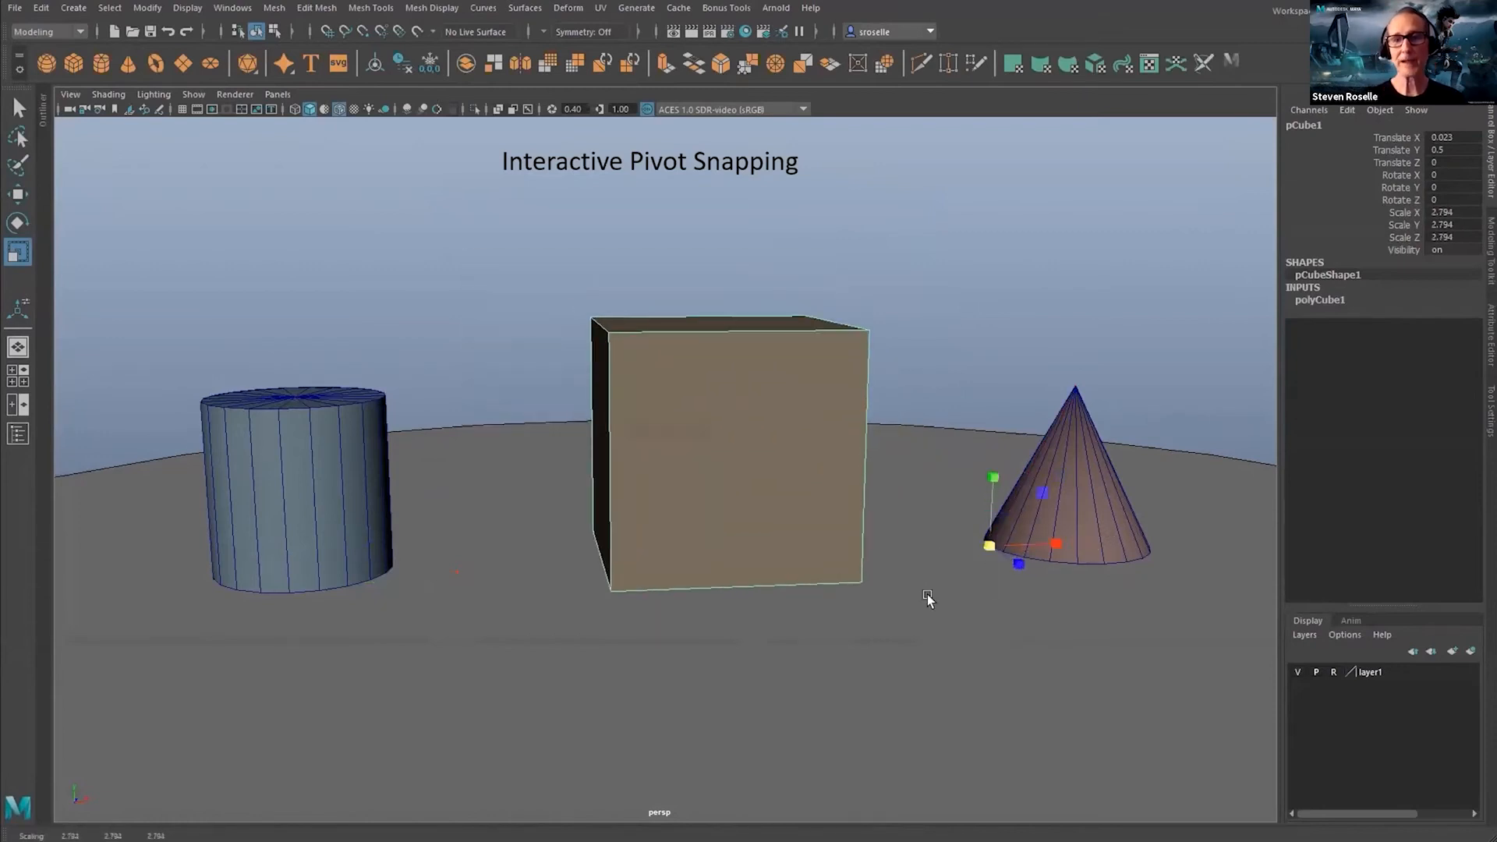
{"action": "left_click_drag", "start_coordinate": [928, 594], "coordinate": [826, 581], "text": "alt"}
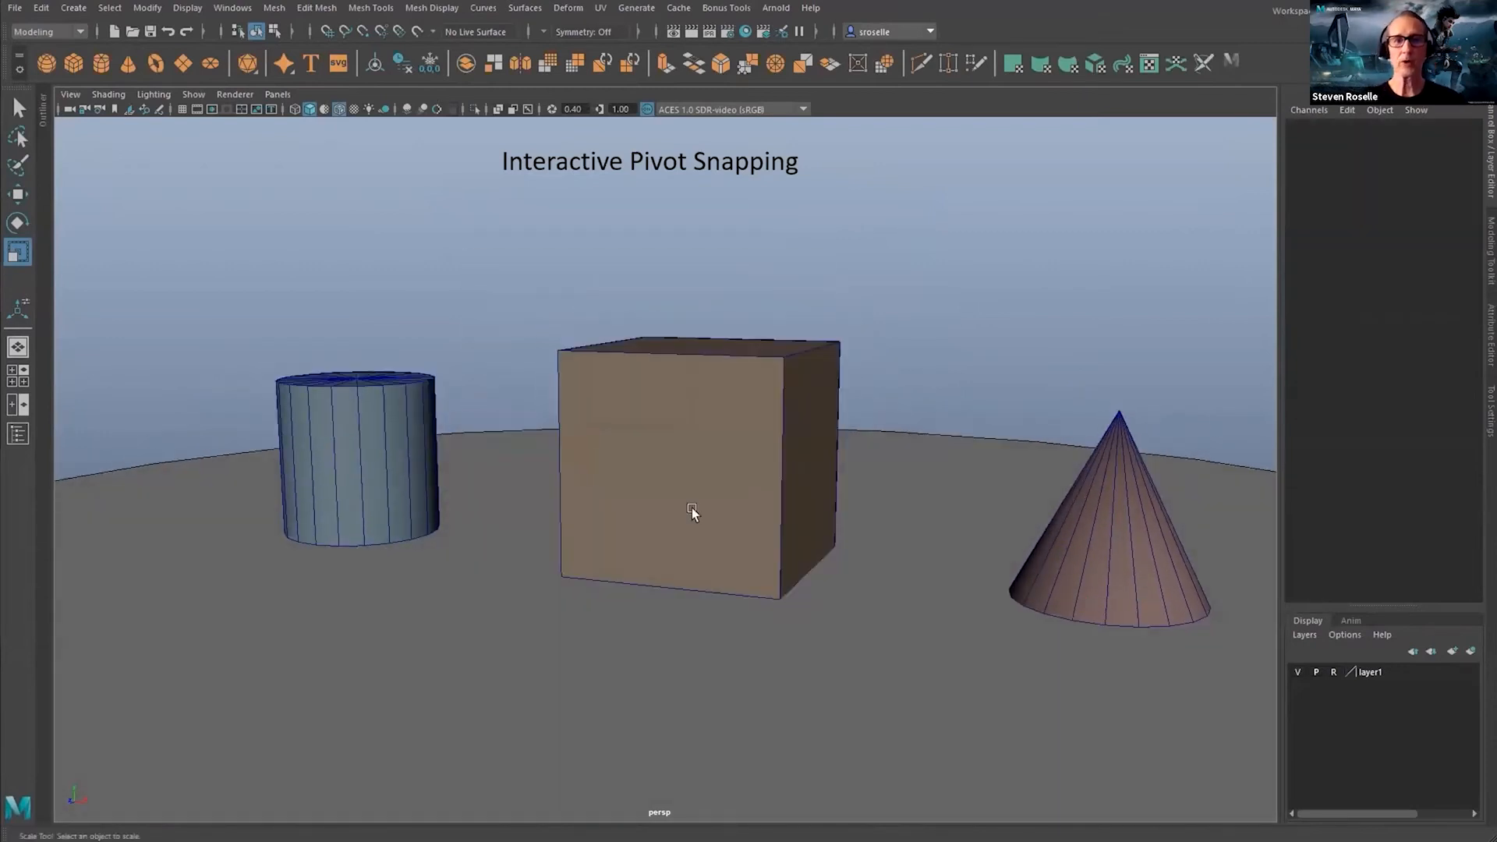
- Select and slightly enlarge the cube, snap its pivot to the cylinder's bottom rim and scale it from that point
{"action": "left_click", "coordinate": [692, 509]}
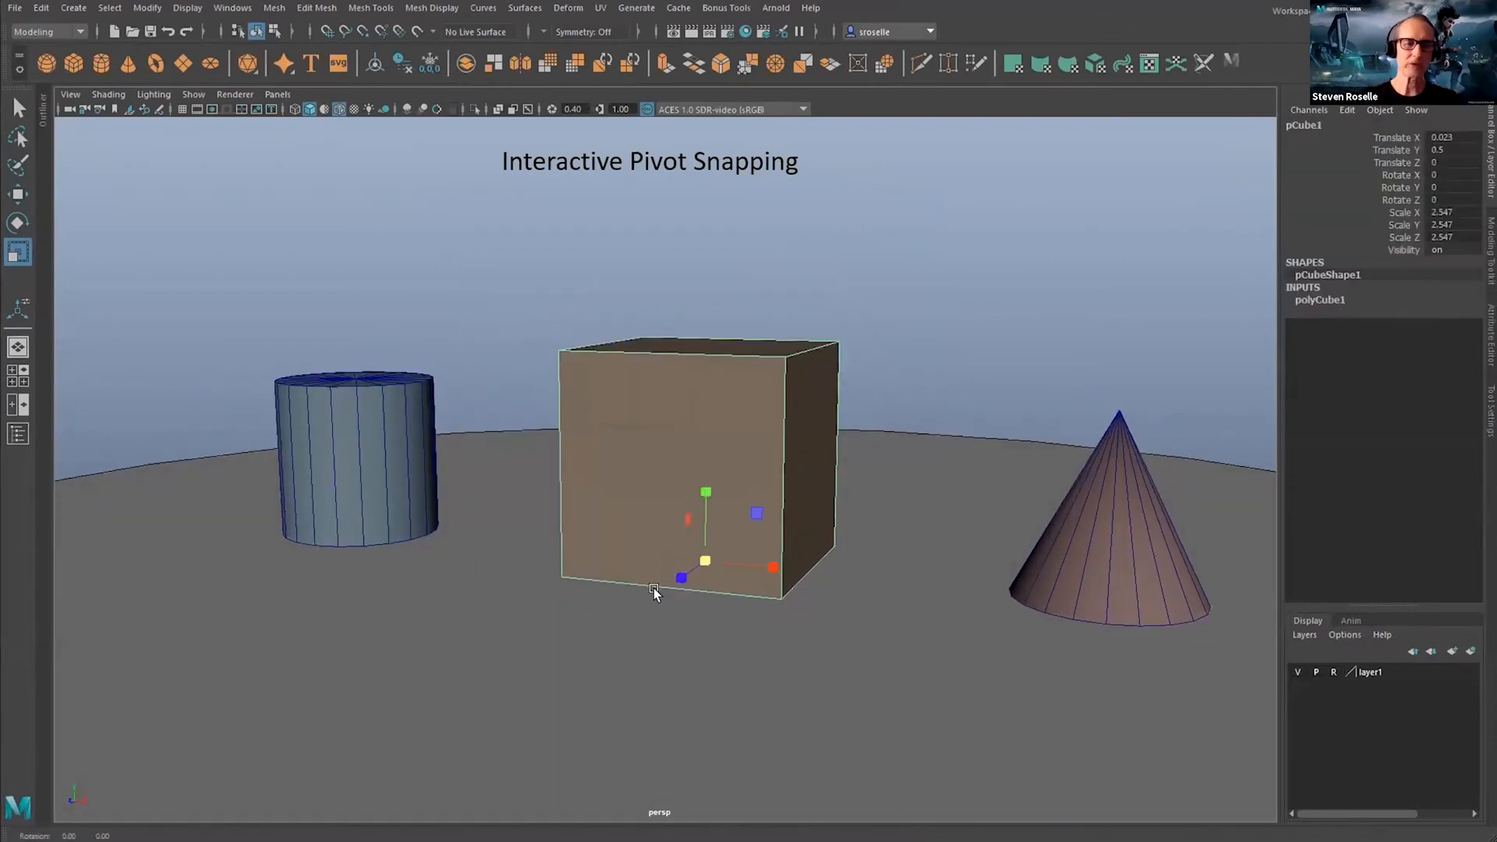
{"action": "left_click_drag", "start_coordinate": [706, 560], "coordinate": [729, 560]}
{"action": "key", "text": "d"}
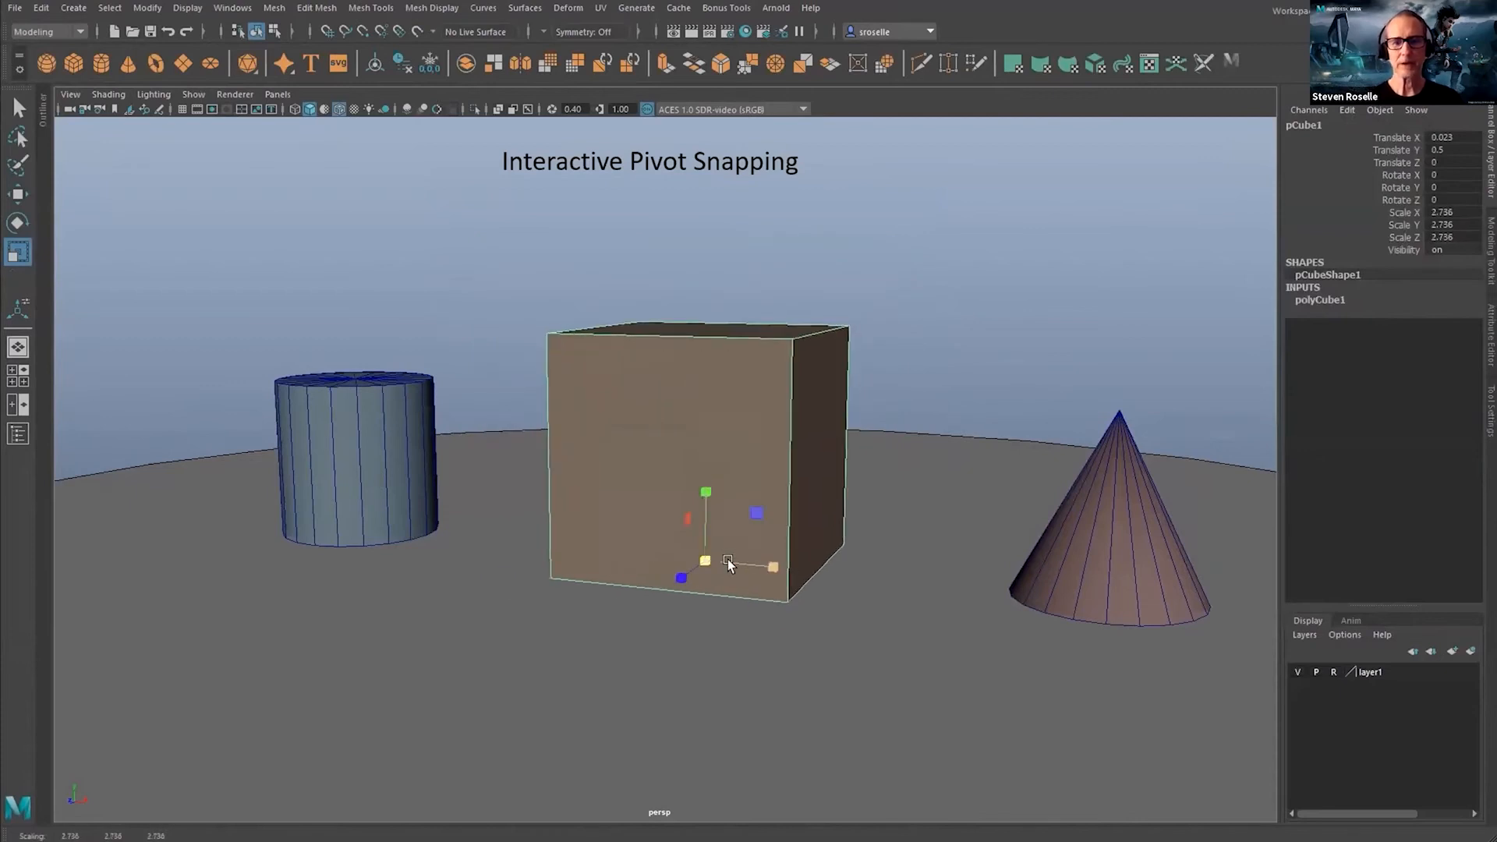
{"action": "left_click", "coordinate": [411, 540]}
{"action": "key", "text": "d"}
{"action": "left_click_drag", "start_coordinate": [413, 540], "coordinate": [329, 568]}
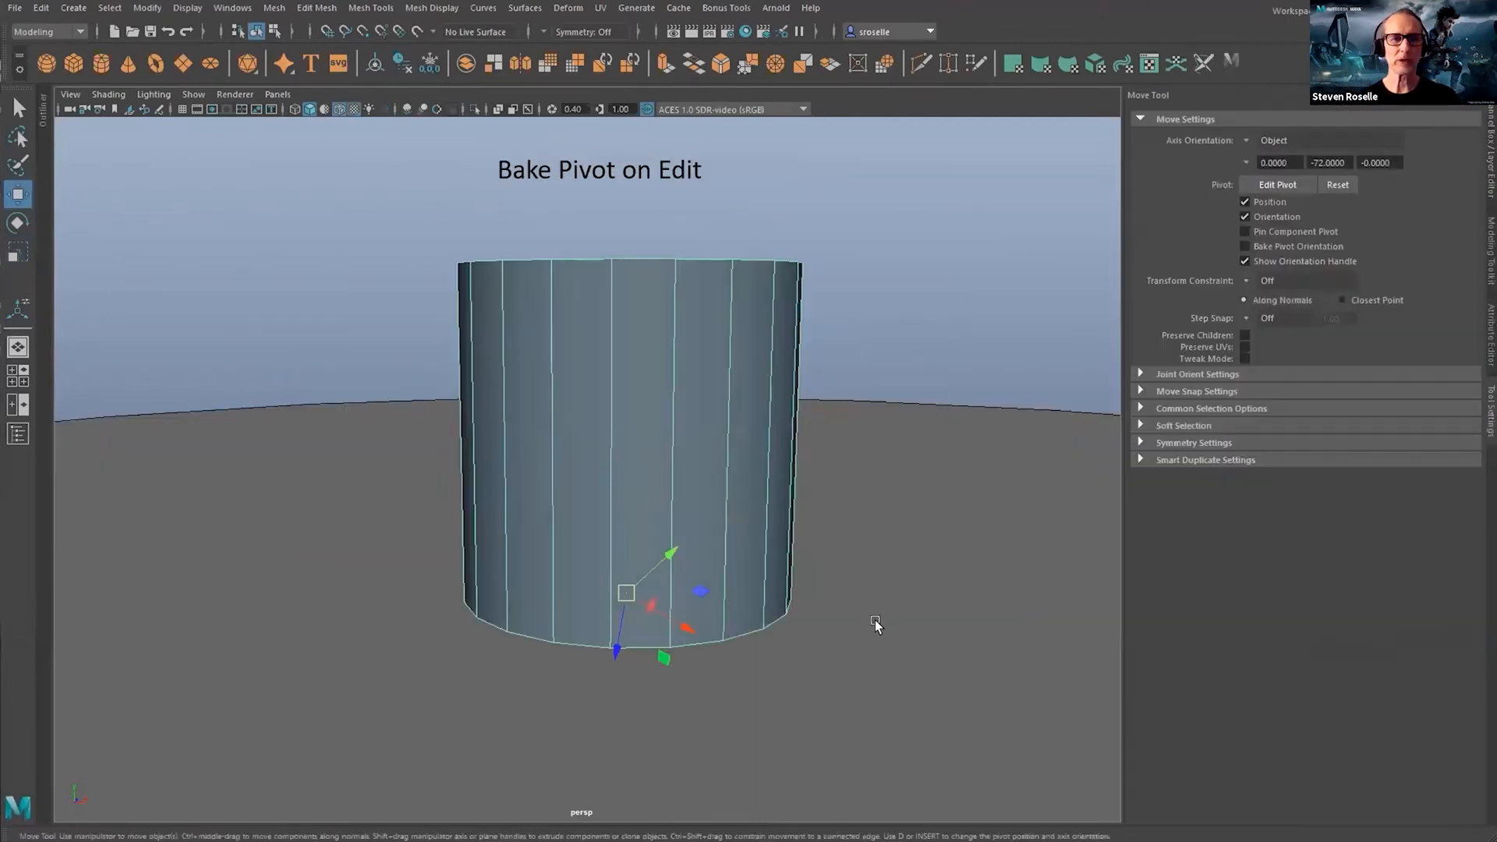
- Try reorienting the cylinder's pivot without baking and moving the cylinder along the new axes
{"action": "key", "text": "d"}
{"action": "left_click_drag", "start_coordinate": [941, 712], "coordinate": [763, 634]}
{"action": "key", "text": "ctrl+z"}
{"action": "key", "text": "d"}
{"action": "mouse_move", "coordinate": [688, 587]}
{"action": "left_mouse_down"}
{"action": "mouse_move", "coordinate": [661, 573]}
{"action": "mouse_move", "coordinate": [681, 581]}
{"action": "left_mouse_up"}
{"action": "left_click", "coordinate": [714, 558]}
{"action": "key", "text": "d"}
{"action": "left_click_drag", "start_coordinate": [624, 531], "coordinate": [604, 455]}
{"action": "key", "text": "ctrl+z"}
{"action": "key", "text": "w"}
{"action": "left_click", "coordinate": [658, 476]}
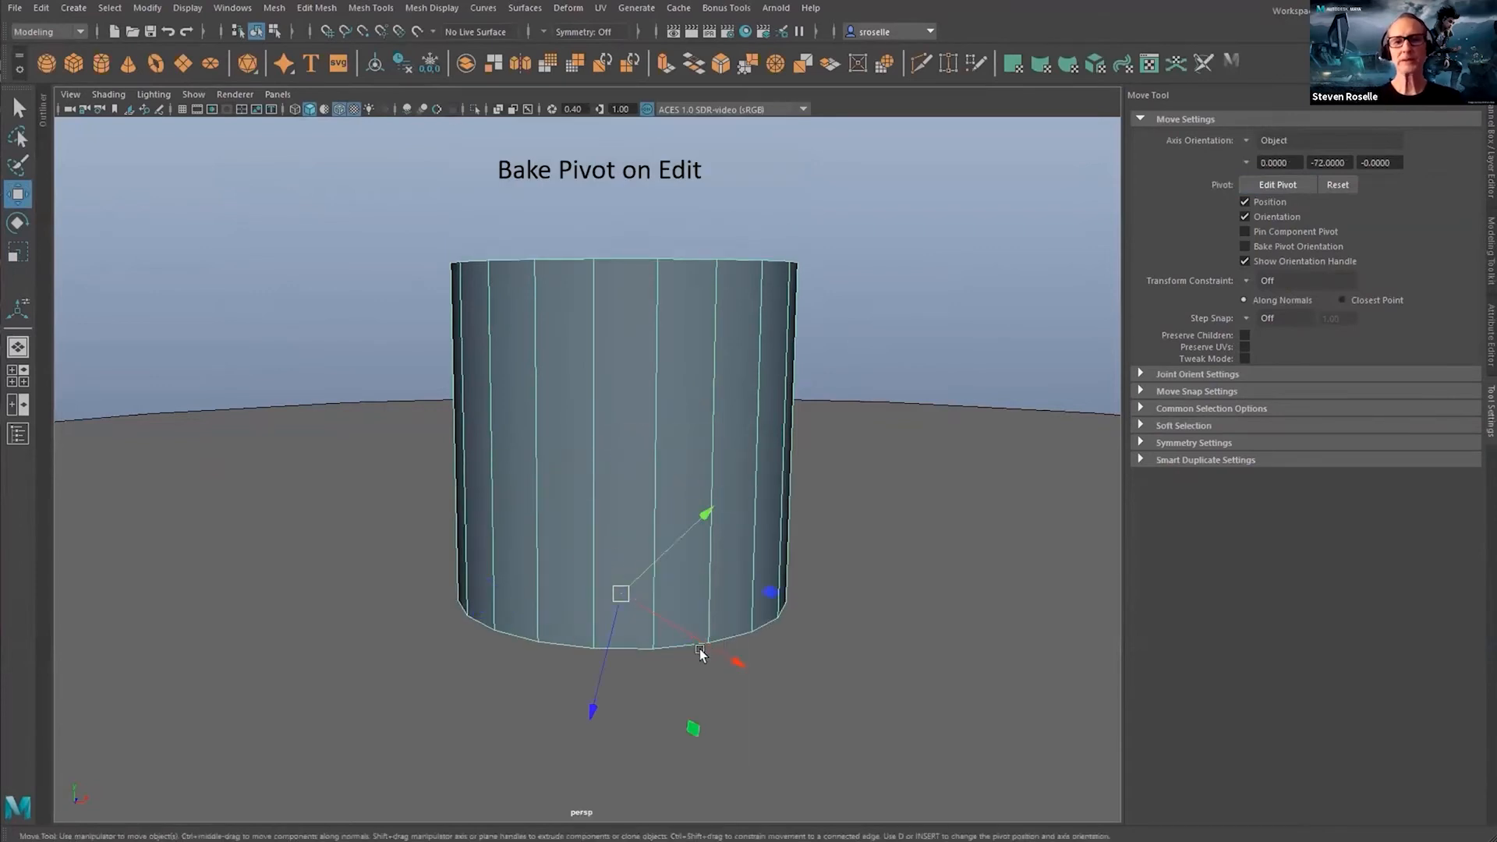
- Enable Bake Pivot Orientation for the Move tool and try moving the cylinder after re-snapping its pivot
{"action": "left_click", "coordinate": [1246, 247]}
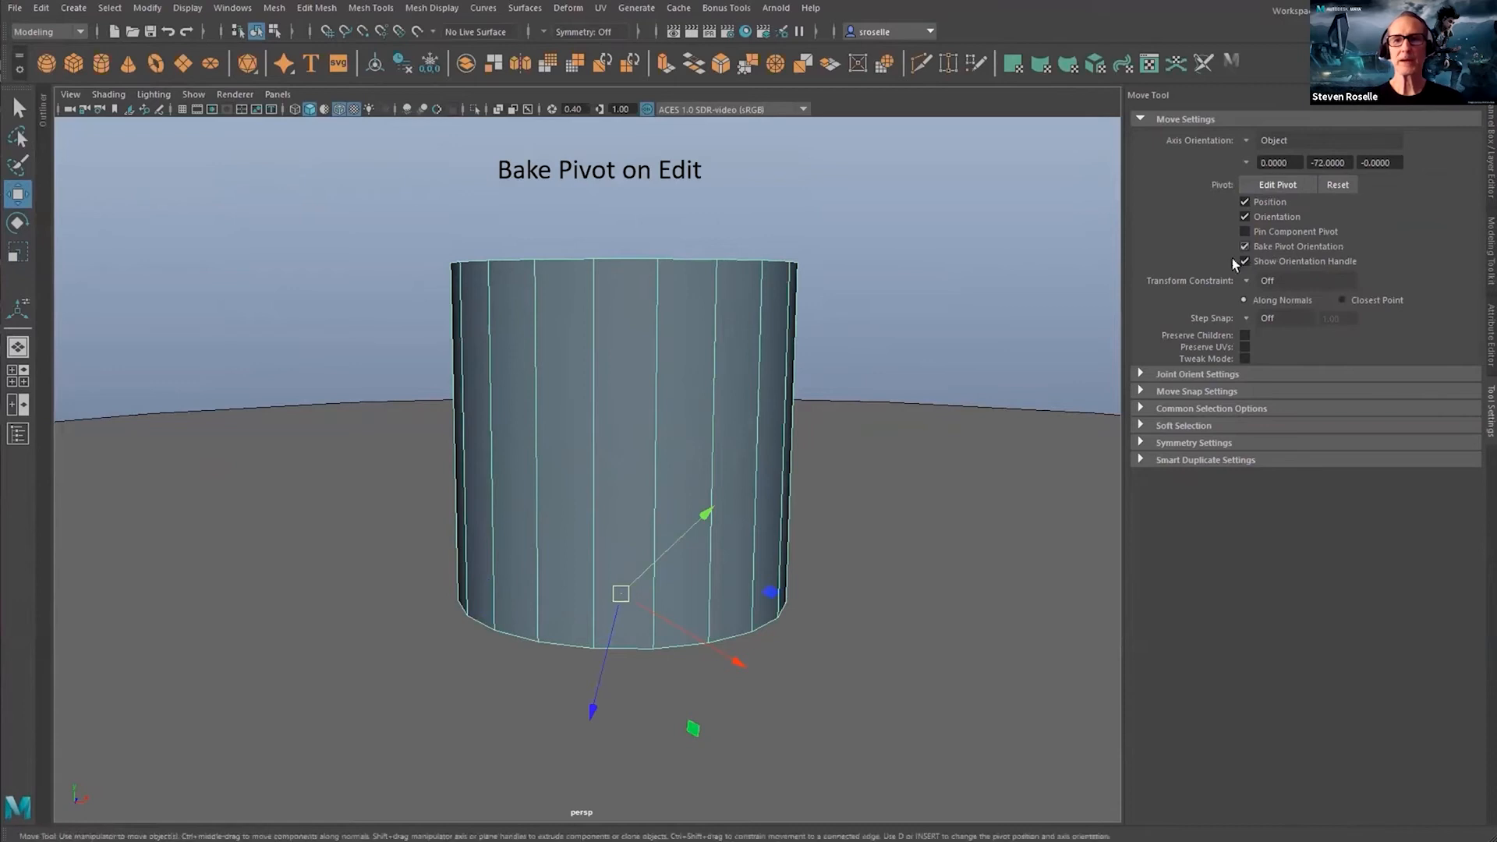
{"action": "key", "text": "d"}
{"action": "left_click", "coordinate": [707, 581]}
{"action": "key", "text": "d"}
{"action": "left_click_drag", "start_coordinate": [623, 481], "coordinate": [661, 421]}
{"action": "key", "text": "ctrl+z"}
- Change the Move tool's axis orientation and move the cylinder along its axes
{"action": "right_click", "coordinate": [671, 457], "text": "ctrl+shift"}
{"action": "right_click_drag", "start_coordinate": [671, 455], "coordinate": [610, 432], "text": "ctrl+shift"}
{"action": "left_click_drag", "start_coordinate": [622, 447], "coordinate": [621, 384]}
{"action": "left_click_drag", "start_coordinate": [561, 536], "coordinate": [593, 596]}
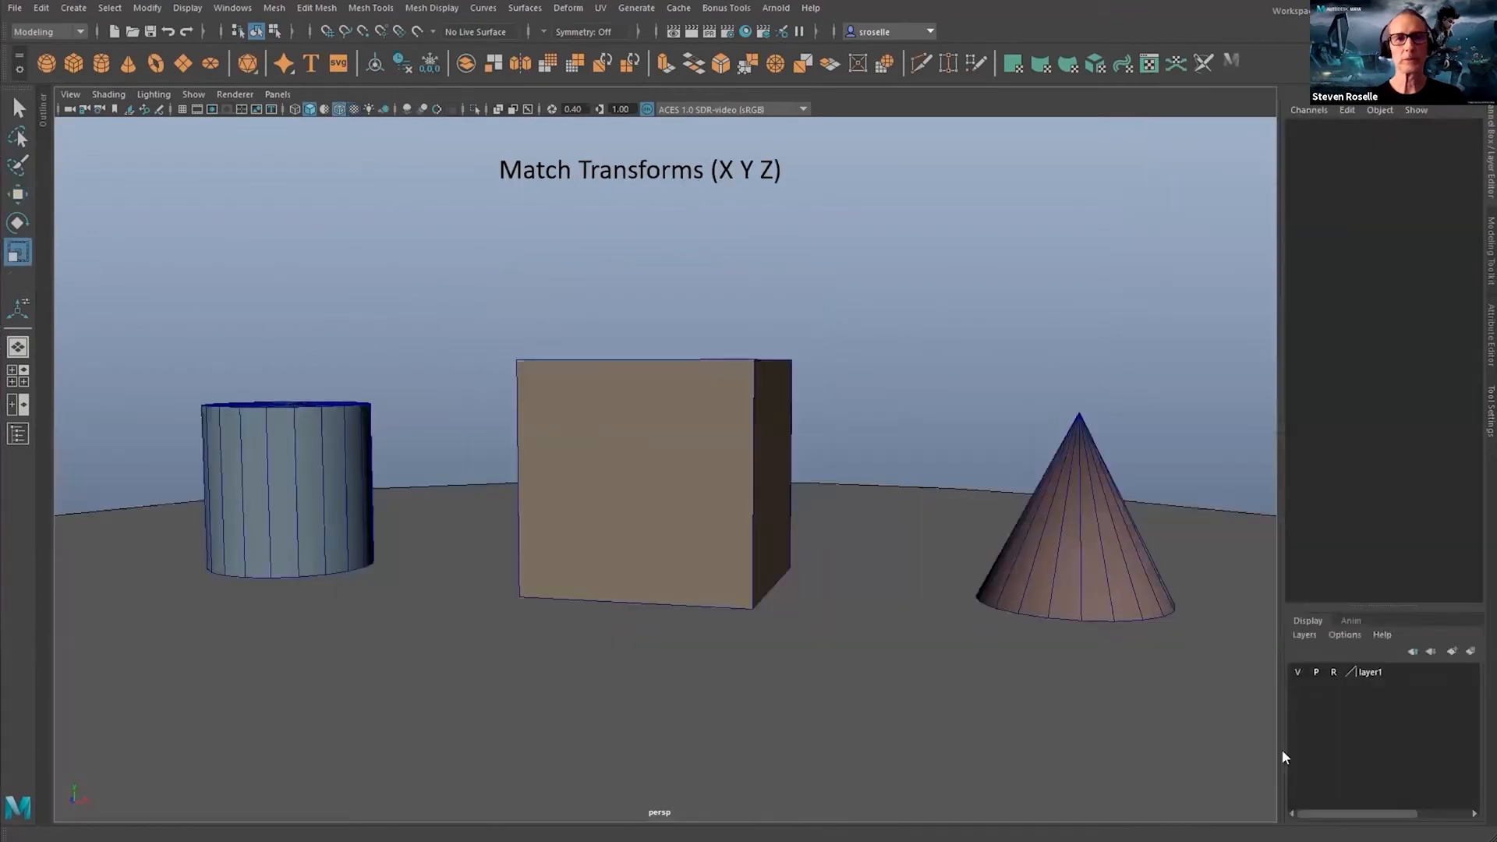
- Select the cube followed by the cylinder and open the Match Translation options
{"action": "left_click", "coordinate": [636, 373]}
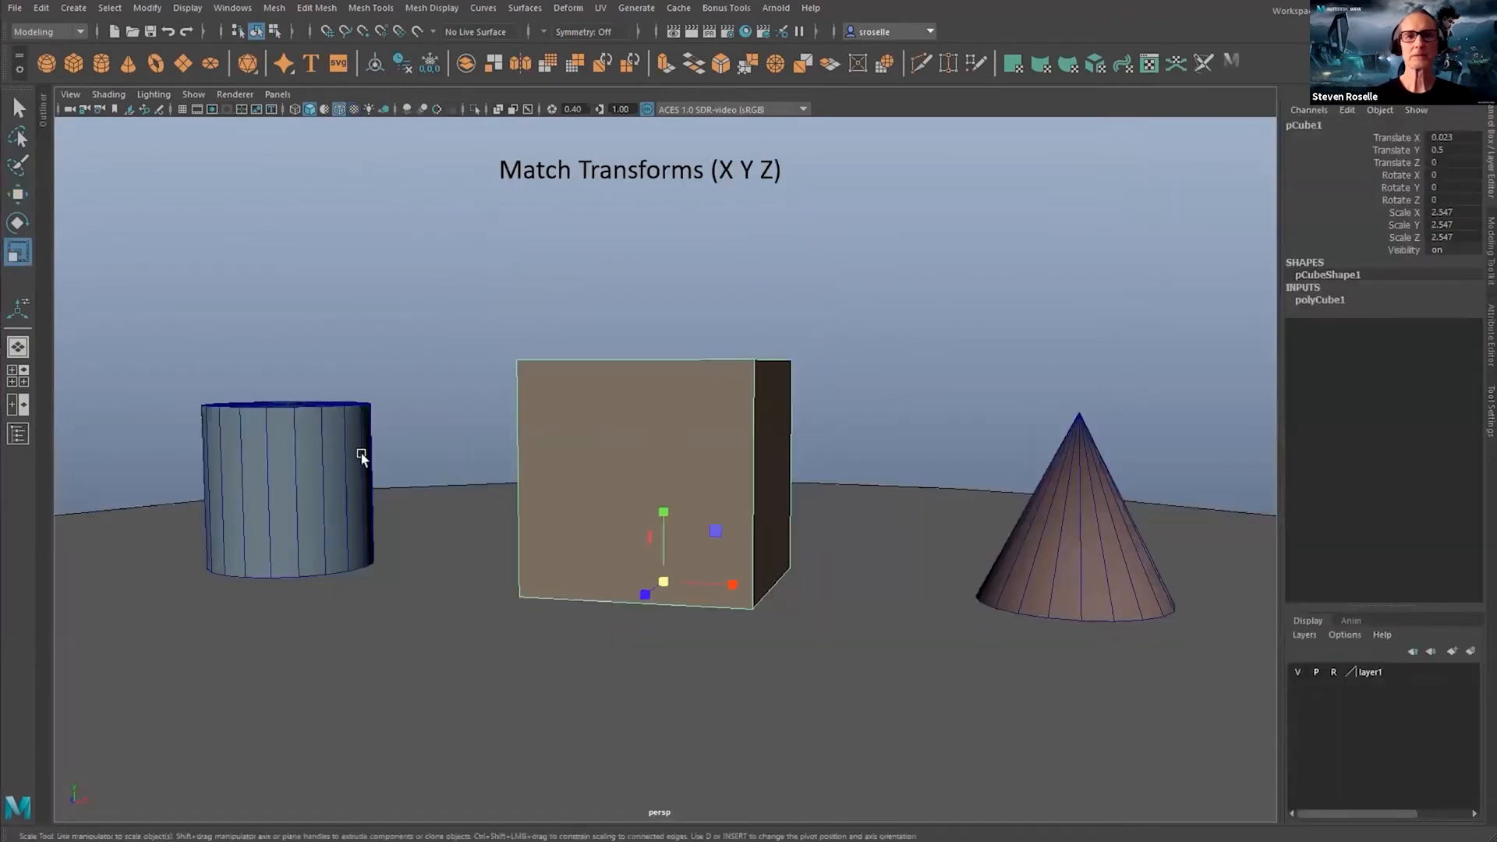
{"action": "left_click", "coordinate": [361, 460], "text": "shift"}
{"action": "left_click", "coordinate": [147, 8]}
{"action": "mouse_move", "coordinate": [211, 77]}
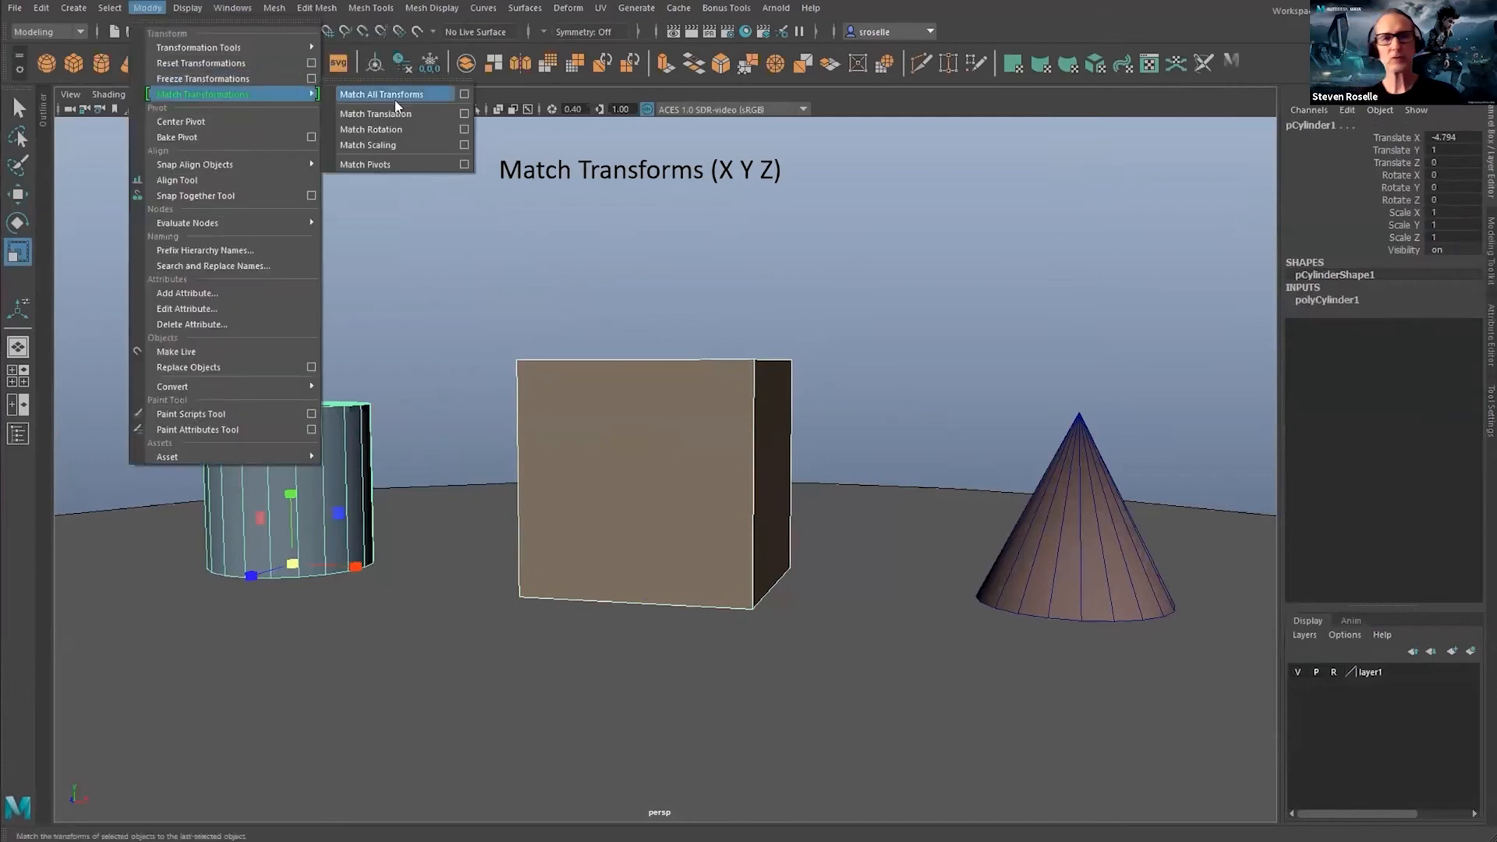
{"action": "left_click", "coordinate": [462, 110]}
- Match the cube's translation to the cylinder on X and Y only, leaving Z off
{"action": "left_click", "coordinate": [1127, 155]}
{"action": "left_click", "coordinate": [1191, 156]}
{"action": "left_click_drag", "start_coordinate": [604, 372], "coordinate": [661, 379], "text": "alt"}
{"action": "left_click", "coordinate": [1127, 155]}
{"action": "left_click", "coordinate": [1146, 371]}
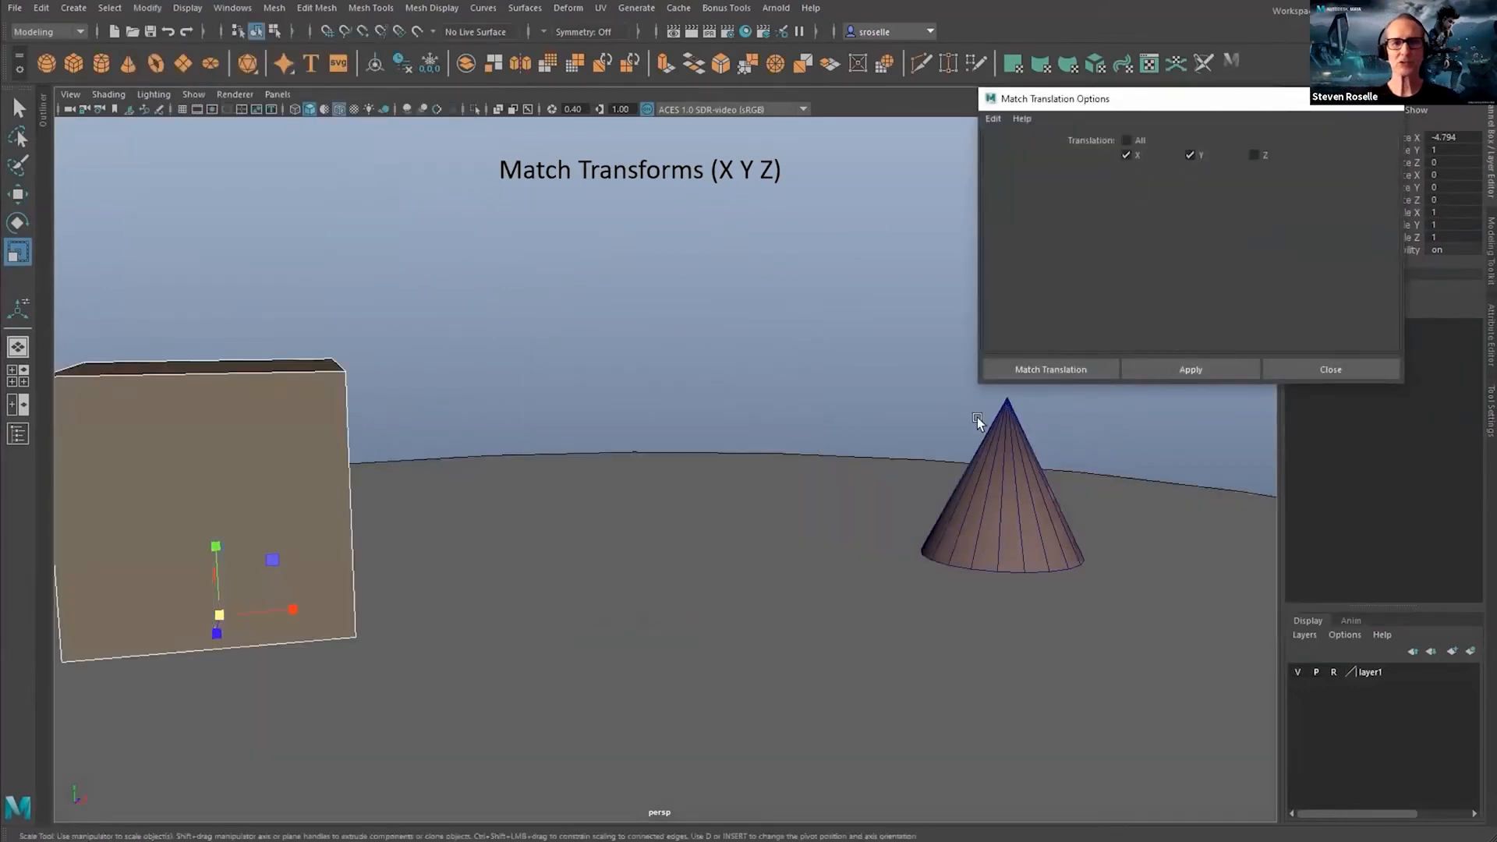
- Undo the cube's match, match the cylinder's translation to the cube on X and Y, and show the objects in wireframe
{"action": "left_click_drag", "start_coordinate": [780, 468], "coordinate": [722, 478], "text": "alt"}
{"action": "key", "text": "ctrl+z"}
{"action": "left_click", "coordinate": [246, 421], "text": "shift"}
{"action": "left_click", "coordinate": [752, 438], "text": "shift"}
{"action": "left_click", "coordinate": [204, 428]}
{"action": "left_click", "coordinate": [702, 425], "text": "shift"}
{"action": "left_click", "coordinate": [1169, 365]}
{"action": "mouse_move", "coordinate": [877, 484]}
{"action": "left_mouse_down", "text": "alt"}
{"action": "mouse_move", "coordinate": [835, 468]}
{"action": "mouse_move", "coordinate": [775, 511]}
{"action": "mouse_move", "coordinate": [713, 489]}
{"action": "left_mouse_up", "text": "alt"}
{"action": "key", "text": "4"}
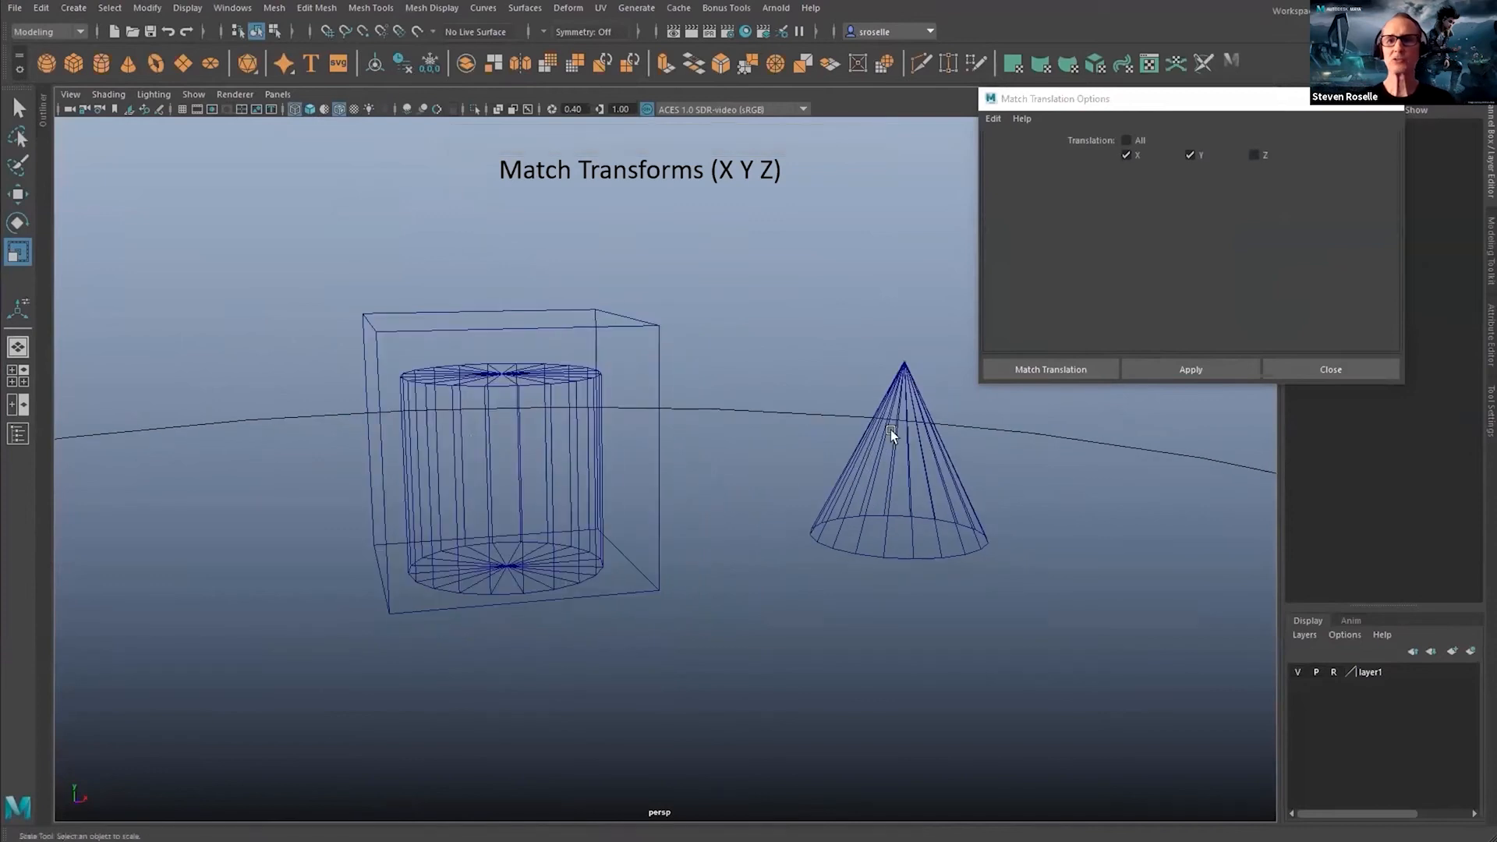
- Raise the cone above the ground to about 3.7 units in Y
{"action": "left_click", "coordinate": [897, 413]}
{"action": "key", "text": "w"}
{"action": "left_click_drag", "start_coordinate": [901, 462], "coordinate": [881, 191]}
{"action": "left_click_drag", "start_coordinate": [815, 343], "coordinate": [752, 413], "text": "alt"}
- Restore shaded display and match the cylinder's translation to the raised cone on Y only
{"action": "left_click", "coordinate": [503, 474]}
{"action": "left_click", "coordinate": [830, 329], "text": "shift"}
{"action": "key", "text": "6"}
{"action": "left_click", "coordinate": [1126, 155]}
{"action": "left_click", "coordinate": [1181, 371]}
- Match the cylinder's translation to the cone on X only, with Y and Z off
{"action": "left_click_drag", "start_coordinate": [883, 499], "coordinate": [901, 530], "text": "alt"}
{"action": "left_click", "coordinate": [1191, 155]}
{"action": "left_click", "coordinate": [1126, 155]}
{"action": "left_click", "coordinate": [1178, 372]}
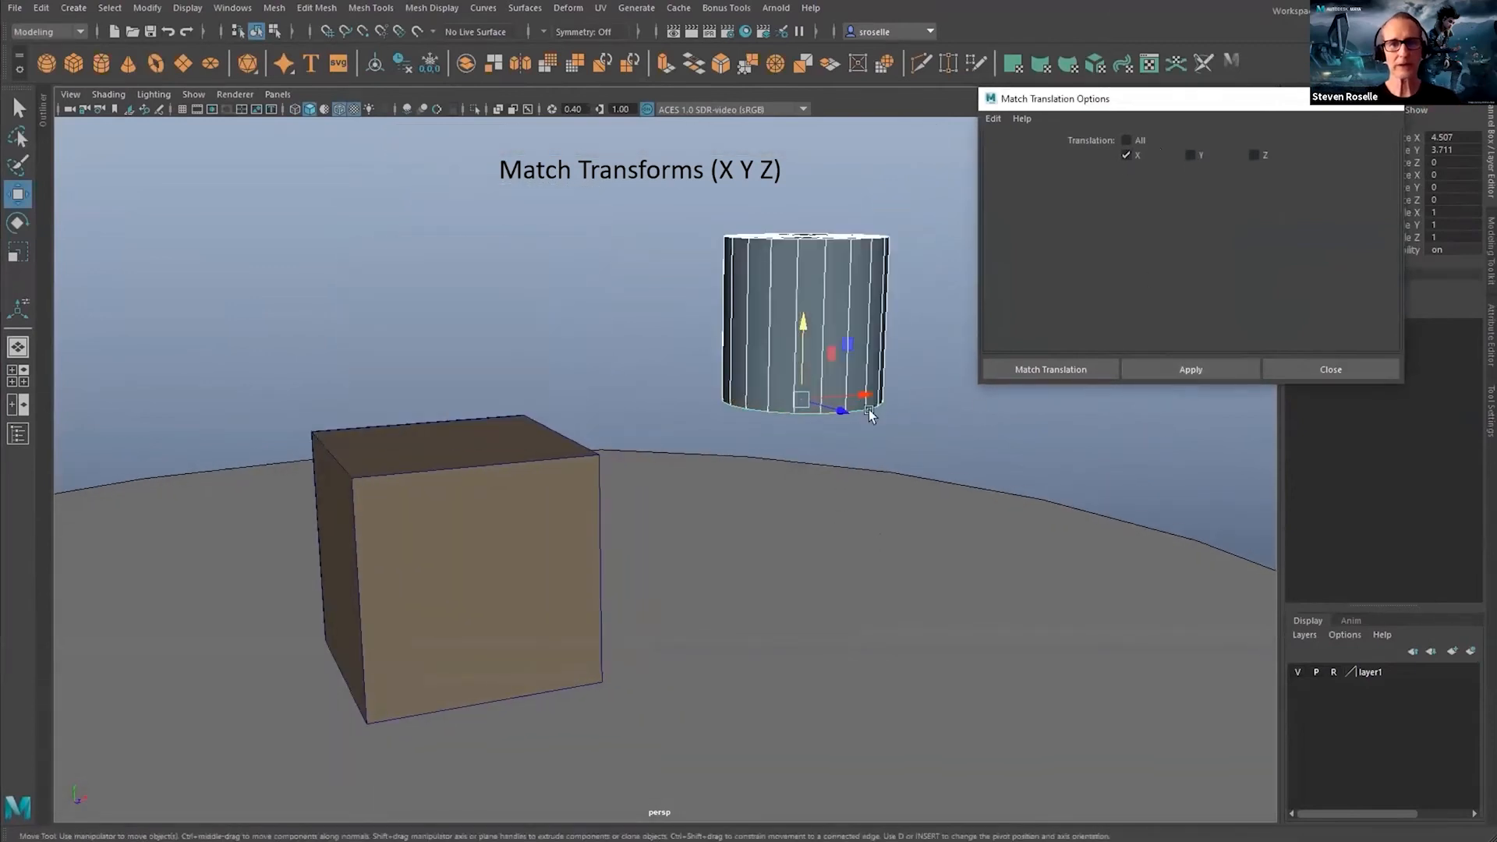
- Add the cube to the selection as the target and match the cylinder's translation to it on Y only
{"action": "left_click", "coordinate": [478, 487]}
{"action": "left_click", "coordinate": [1191, 155]}
{"action": "left_click", "coordinate": [1126, 155]}
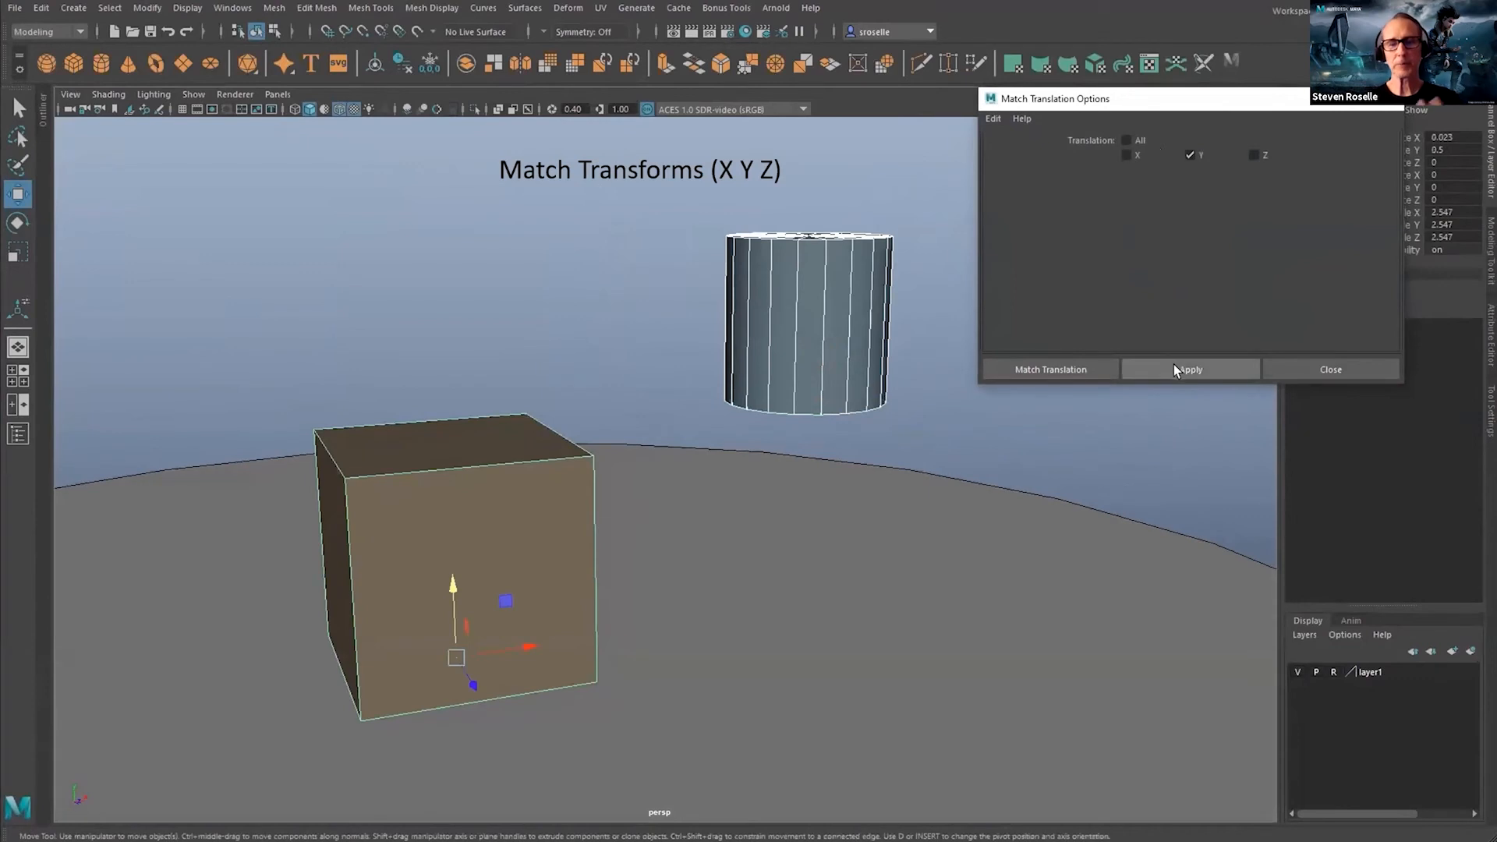
{"action": "left_click", "coordinate": [1191, 370]}
{"action": "key", "text": "a"}
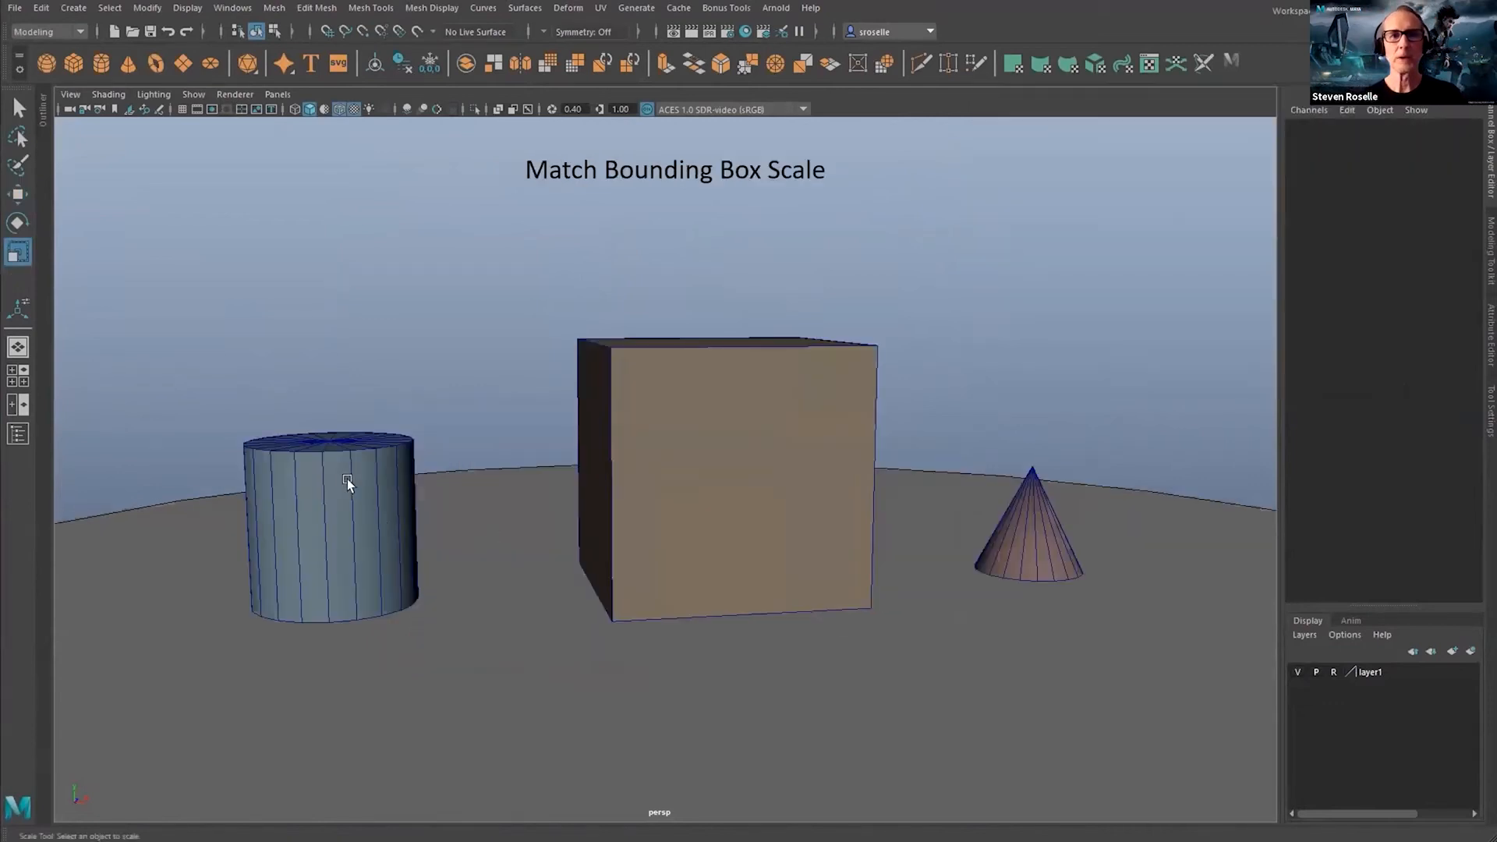
- Select the cylinder, cube and cone and try scaling them together on all axes to 2 and 0.5, restoring 1
{"action": "left_click", "coordinate": [348, 479]}
{"action": "left_click", "coordinate": [725, 484], "text": "shift"}
{"action": "left_click", "coordinate": [1046, 538], "text": "shift"}
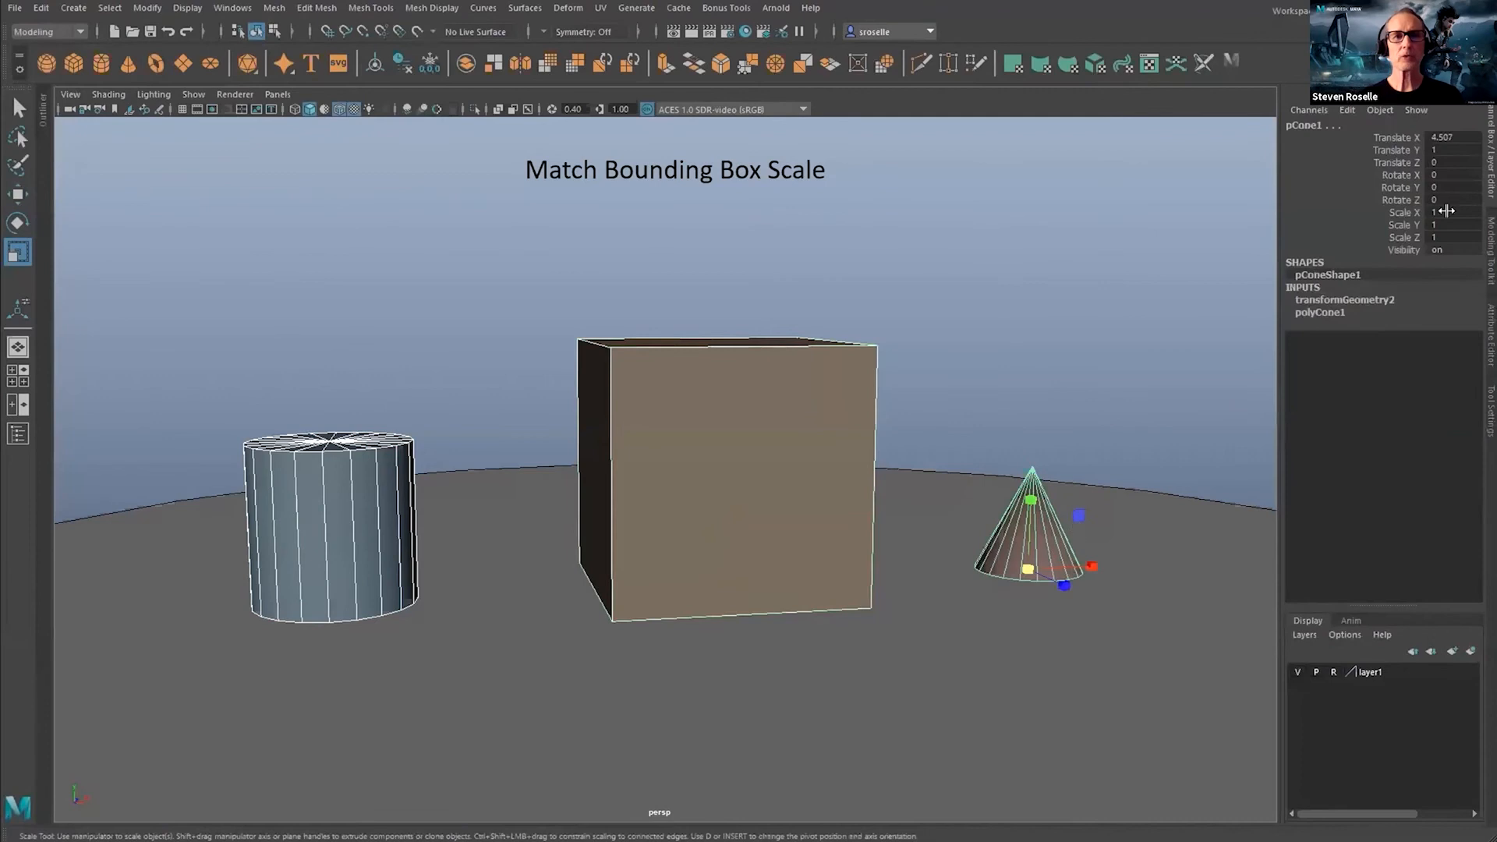
{"action": "left_click_drag", "start_coordinate": [1446, 211], "coordinate": [1451, 238]}
{"action": "type", "text": "2"}
{"action": "key", "text": "Return"}
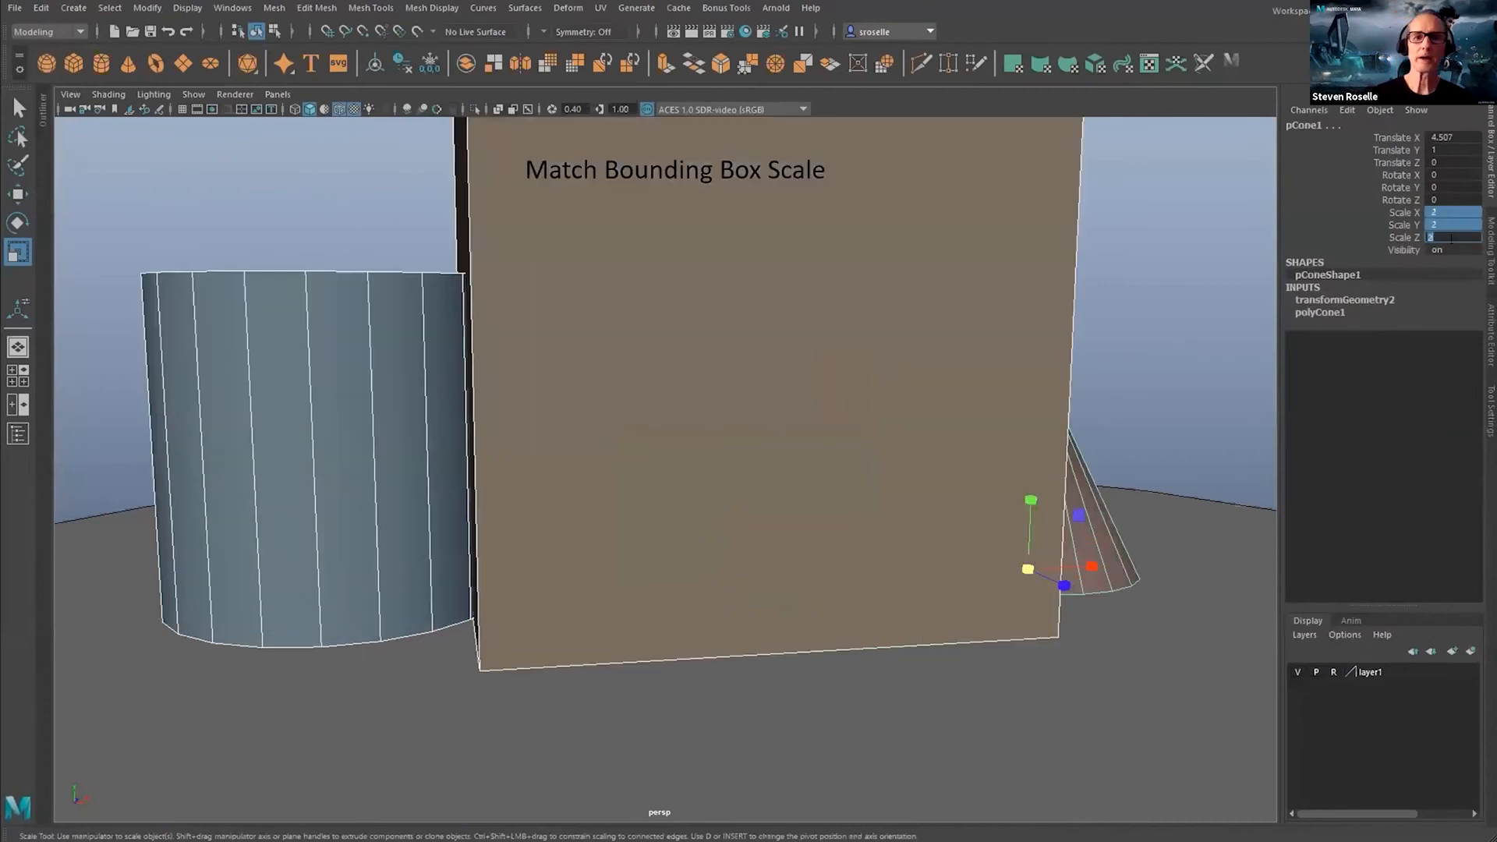
{"action": "key", "text": "ctrl+z"}
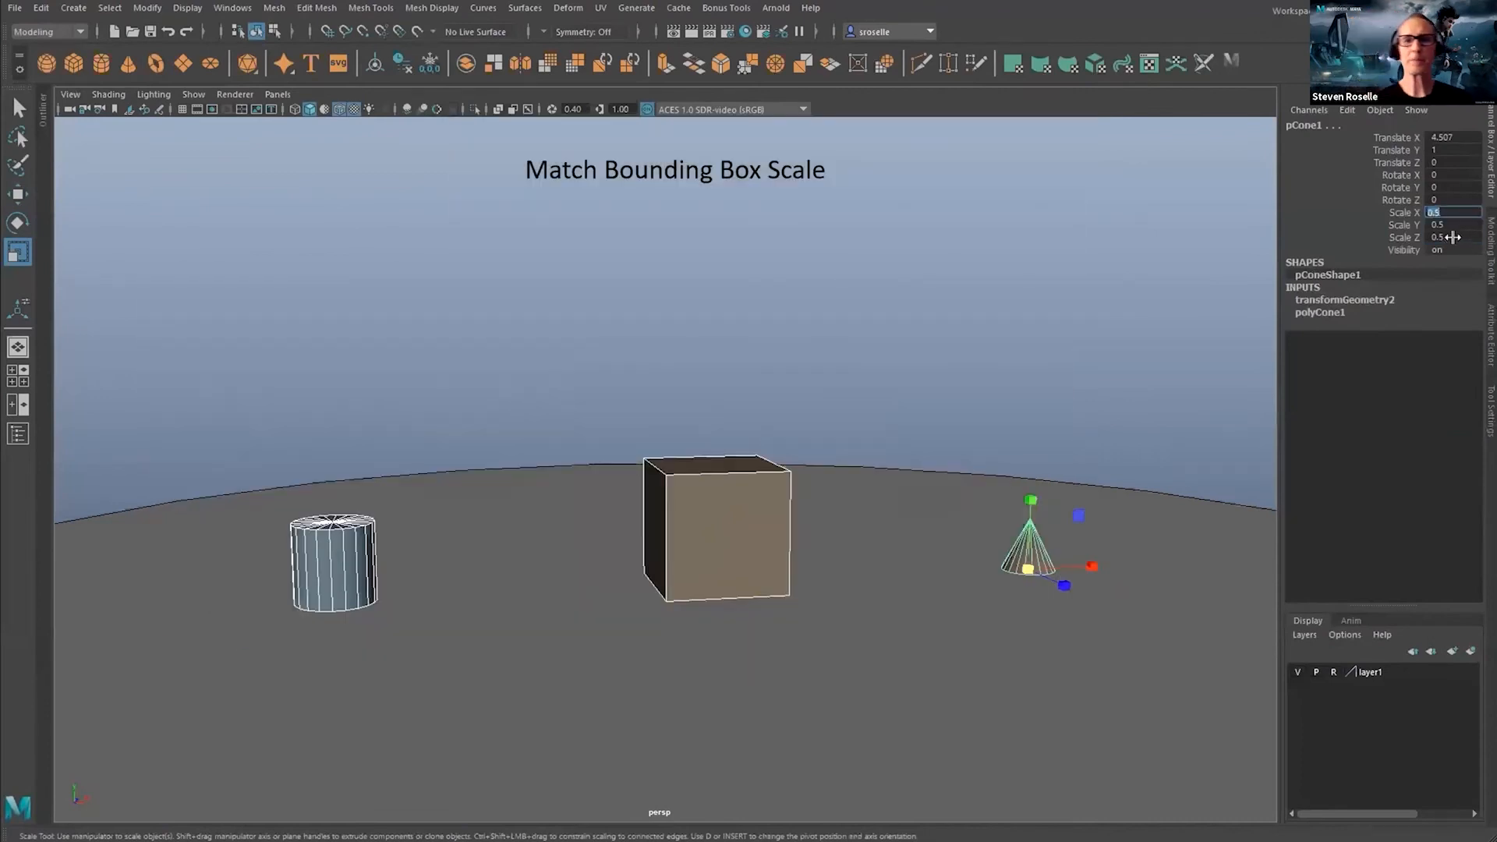
{"action": "key", "text": "Return"}
- Open the Match Scaling options, enable Match bounding box size, and match the cylinder's scale to the cube
{"action": "left_click", "coordinate": [147, 8]}
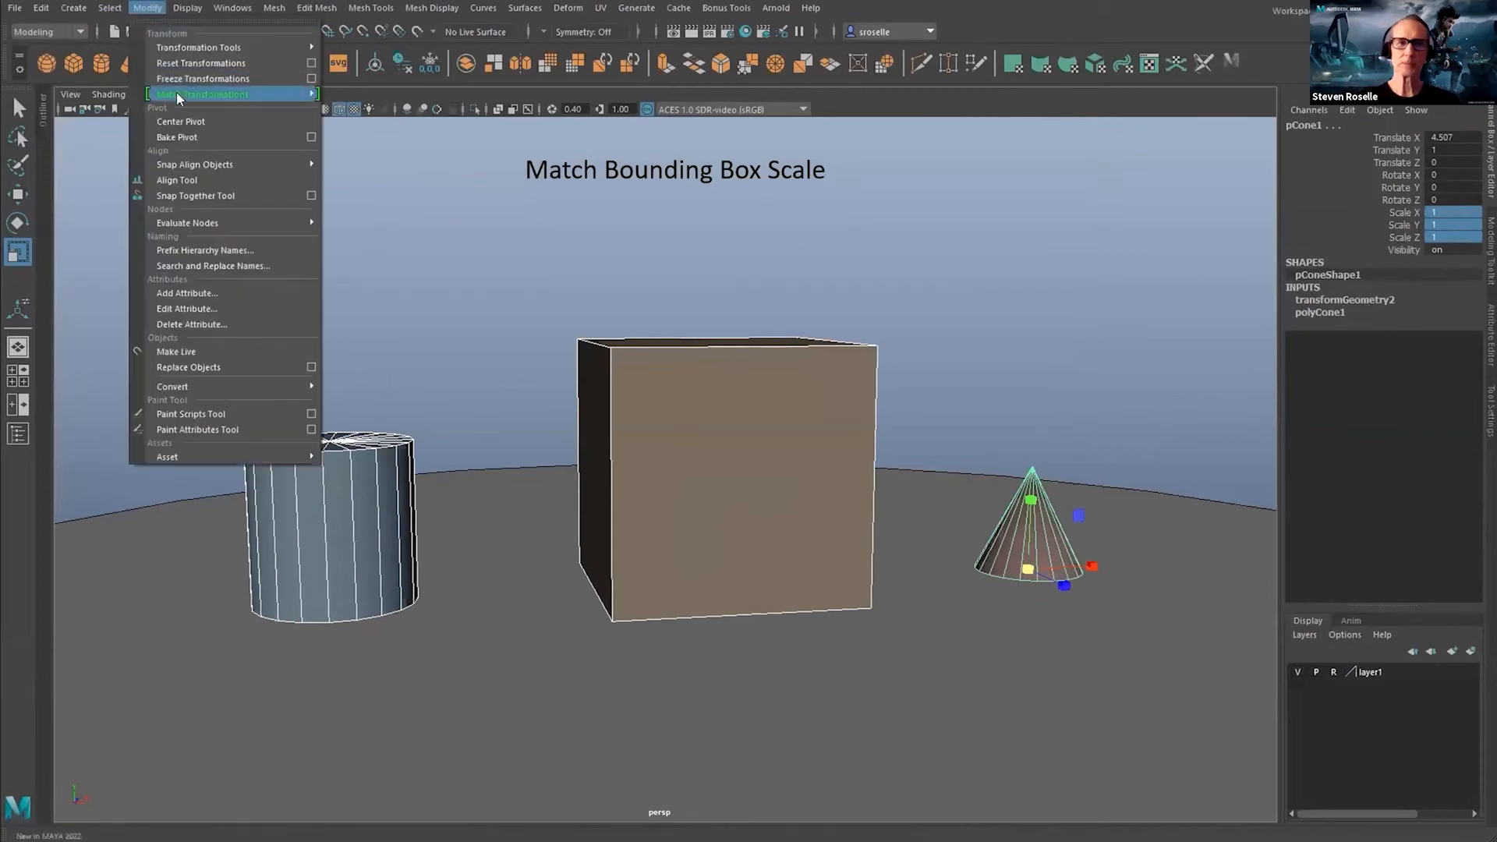
{"action": "mouse_move", "coordinate": [176, 93]}
{"action": "left_click", "coordinate": [464, 145]}
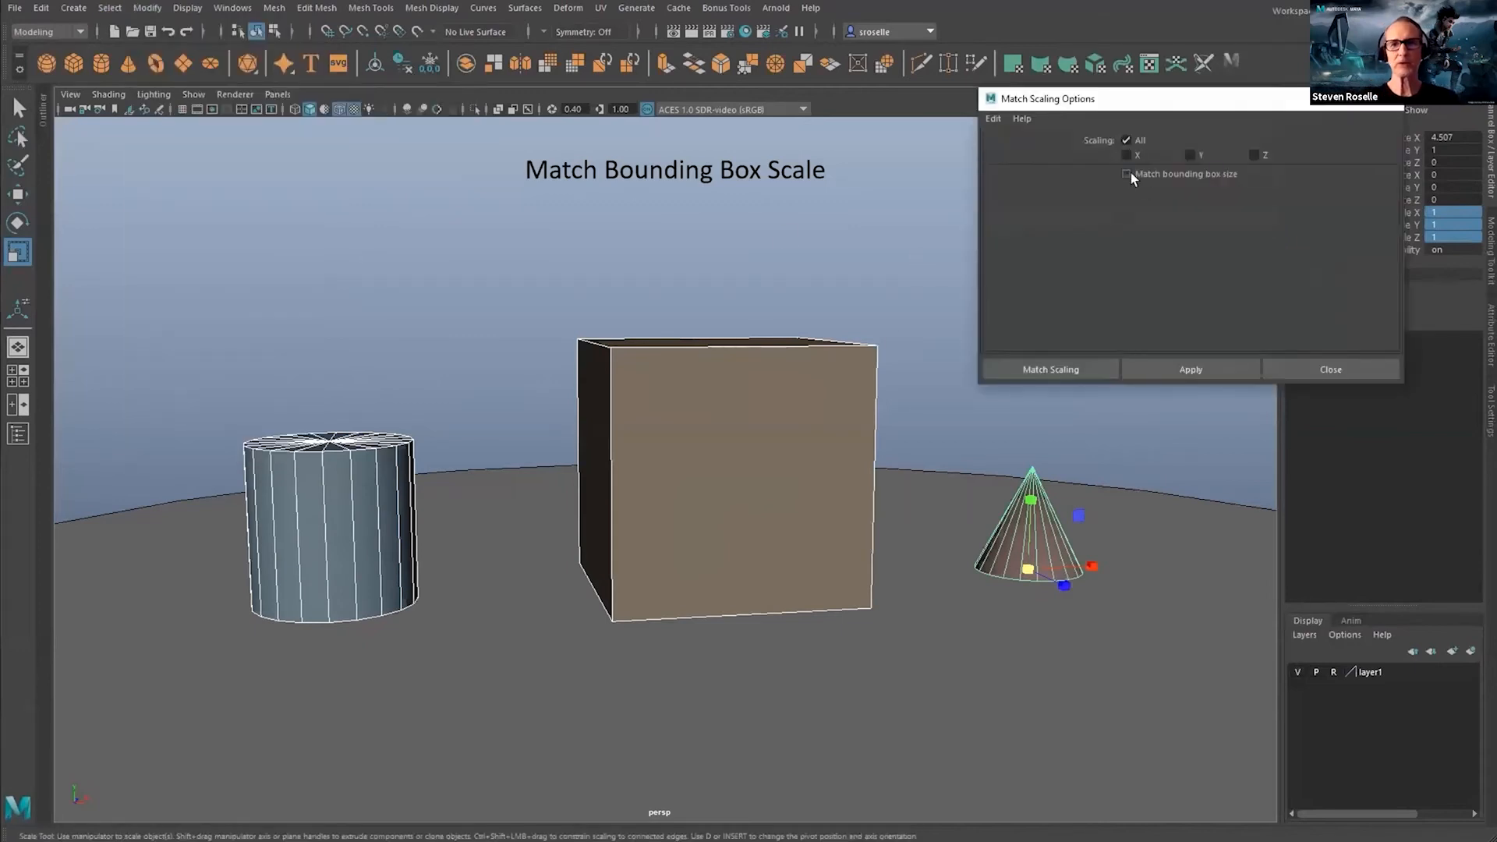
{"action": "left_click_drag", "start_coordinate": [1138, 103], "coordinate": [998, 54]}
{"action": "left_click", "coordinate": [391, 454]}
{"action": "left_click", "coordinate": [662, 391], "text": "shift"}
{"action": "left_click", "coordinate": [1051, 325]}
{"action": "left_click_drag", "start_coordinate": [909, 491], "coordinate": [800, 484], "text": "alt"}
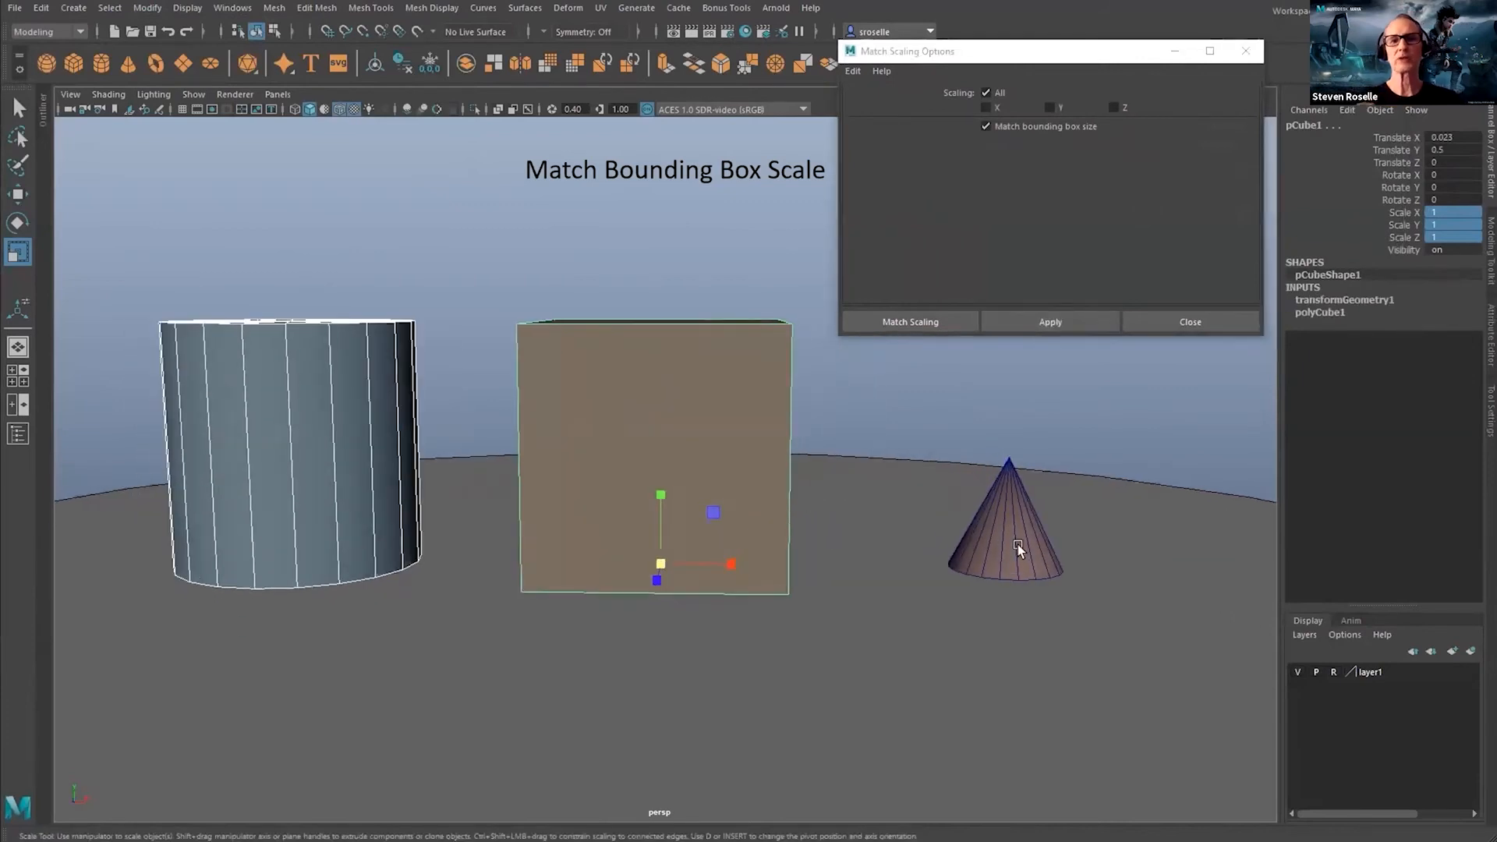
- Match the cone's scale to the cube by bounding box size
{"action": "left_click", "coordinate": [1018, 546]}
{"action": "left_click_drag", "start_coordinate": [928, 468], "coordinate": [702, 393], "text": "alt"}
{"action": "left_click", "coordinate": [701, 394], "text": "shift"}
{"action": "left_click", "coordinate": [1051, 322]}
{"action": "left_click_drag", "start_coordinate": [958, 400], "coordinate": [761, 493], "text": "alt"}
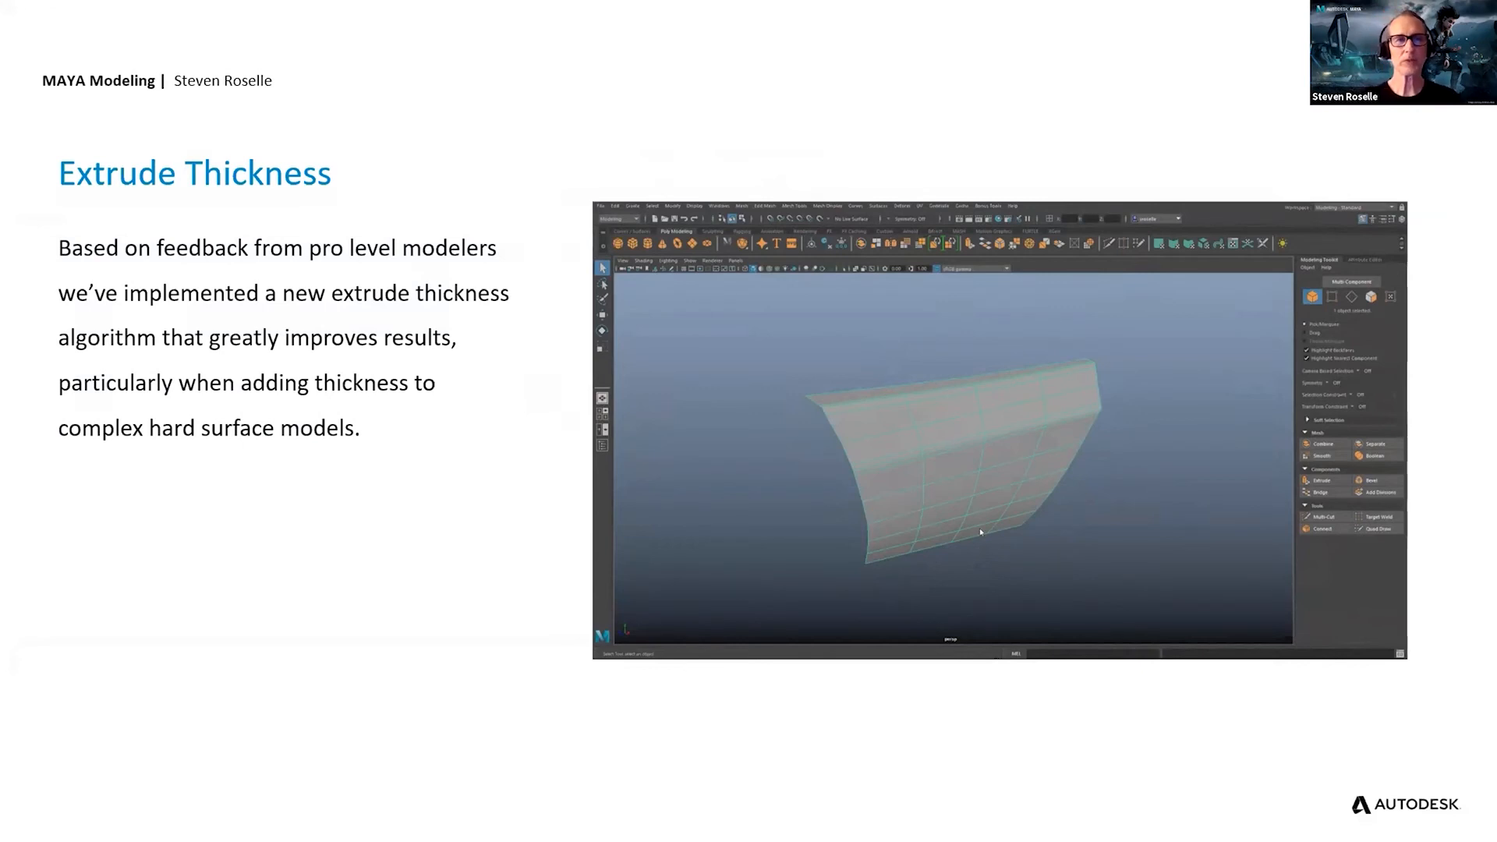
{"action": "mouse_move", "coordinate": [642, 598]}
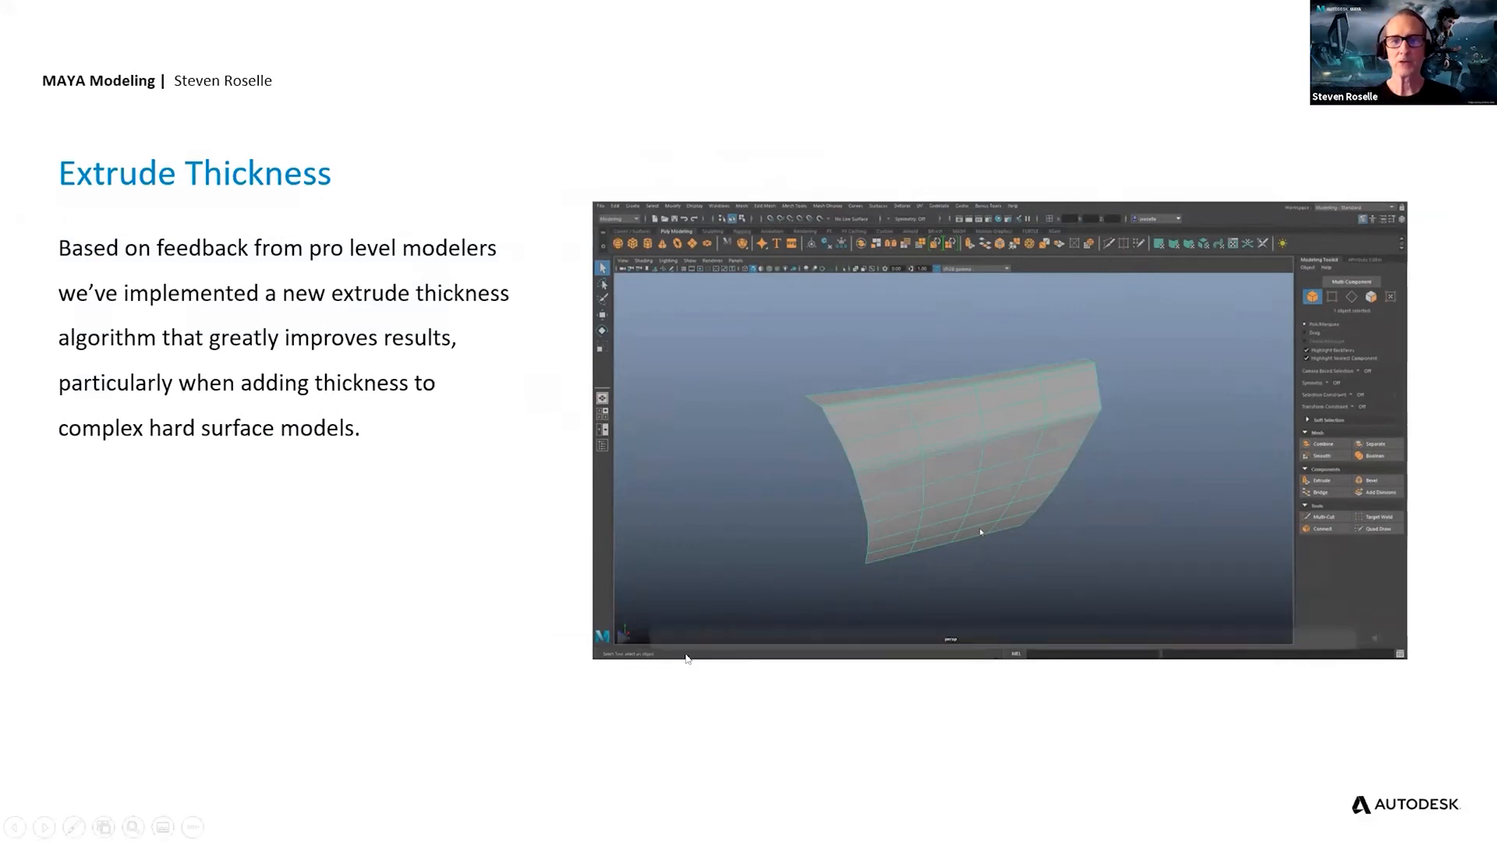